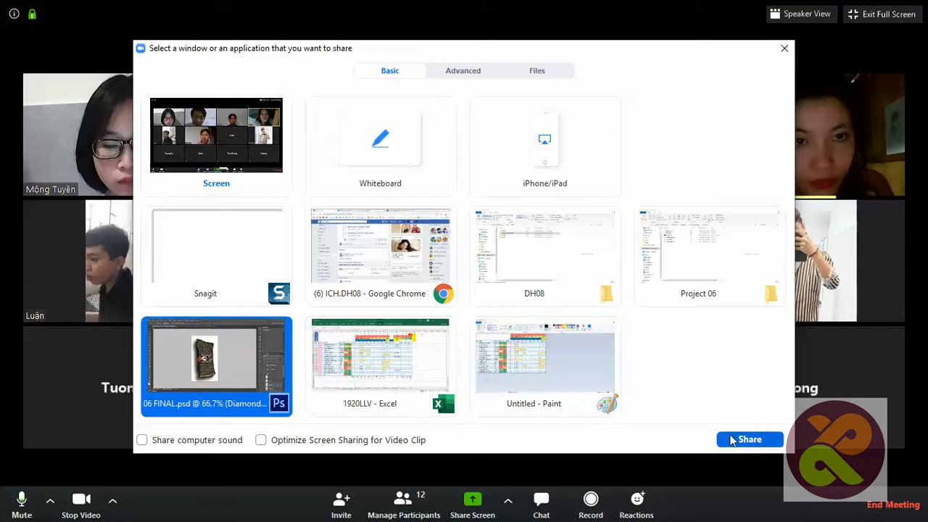
Step: Share the Photoshop window in Zoom, briefly checking the audio and More menus
key(Return)
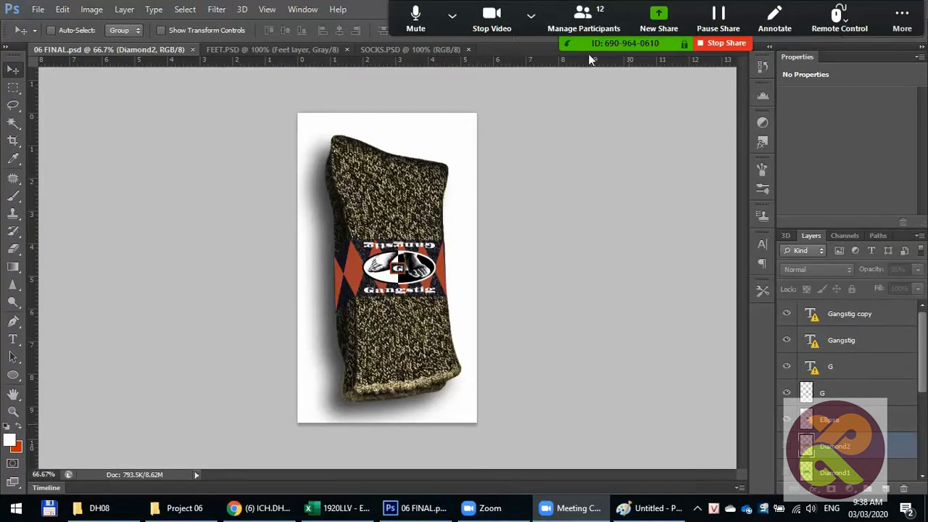
click(452, 16)
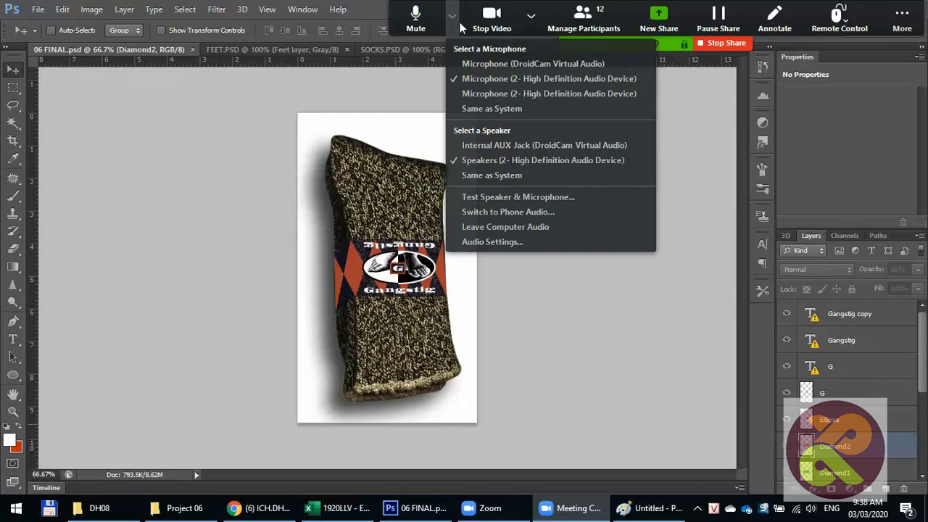
click(531, 16)
click(903, 26)
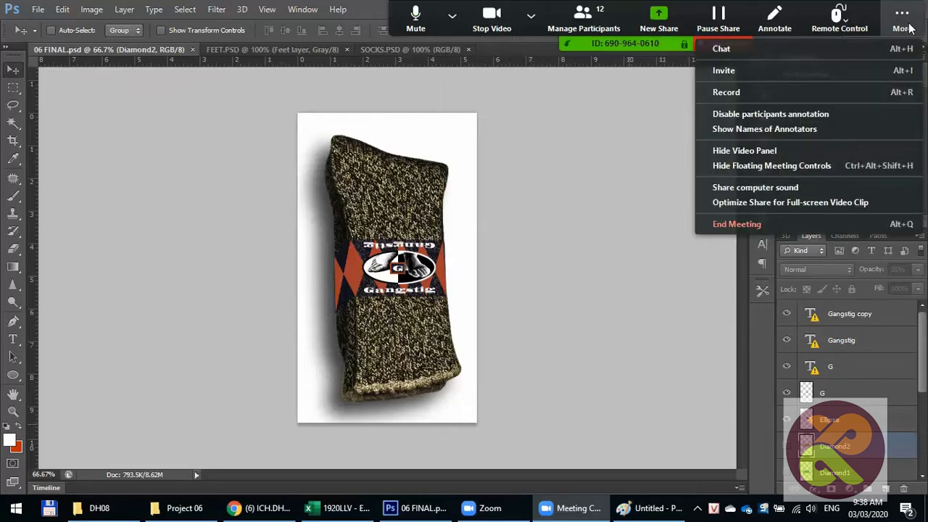
click(868, 31)
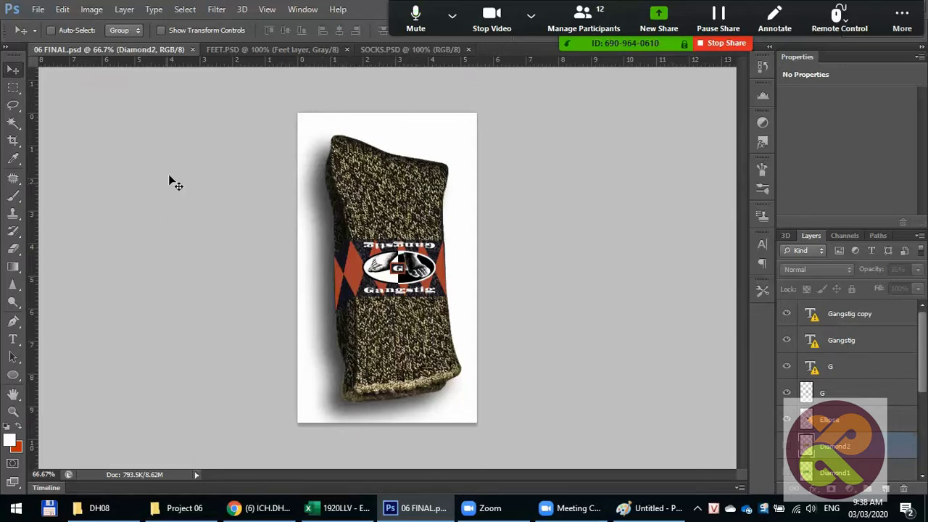
click(241, 50)
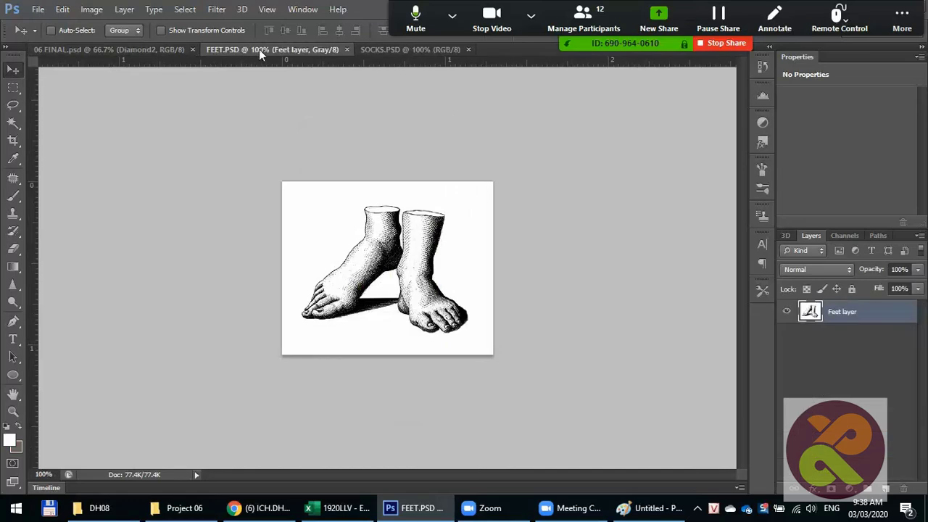
click(398, 49)
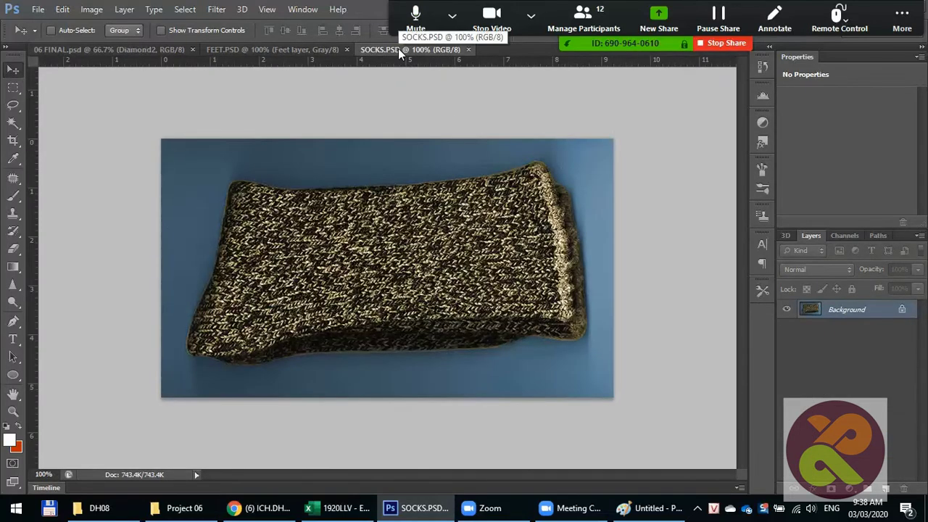
click(92, 50)
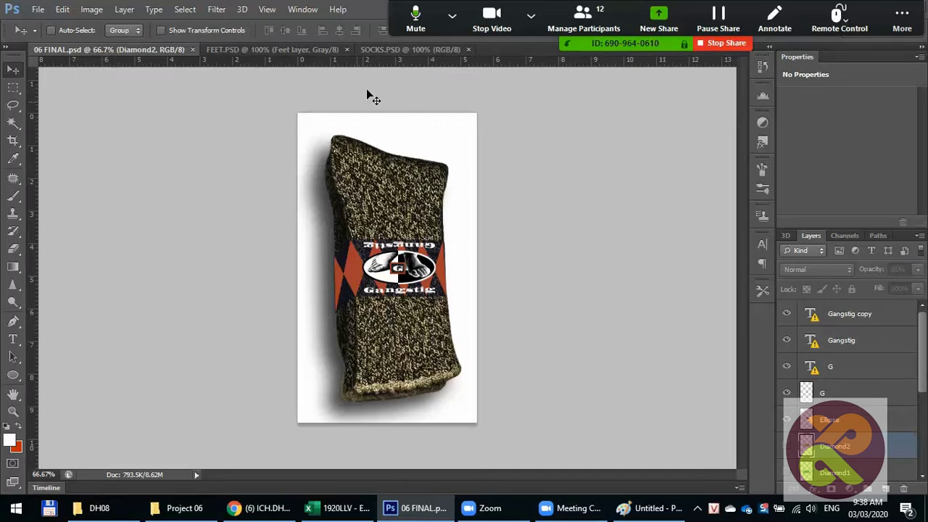
click(382, 50)
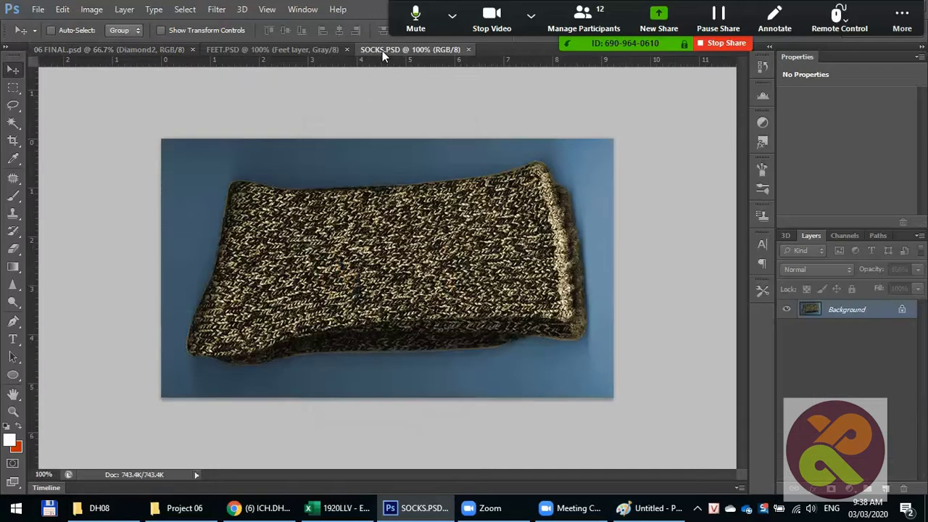
click(58, 49)
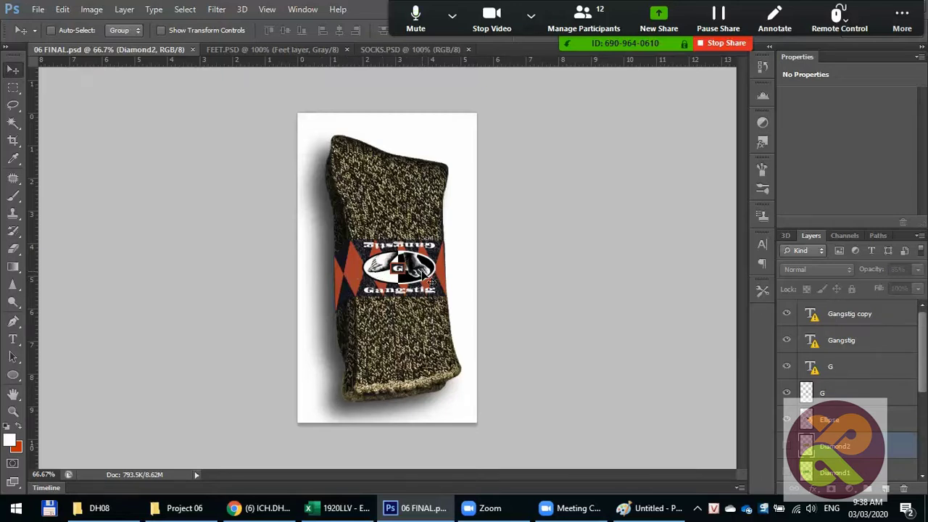
Step: Zoom in on the sock's Gangstig label to review it, then zoom back out
scroll(401, 288, up, 1)
scroll(399, 285, up, 1)
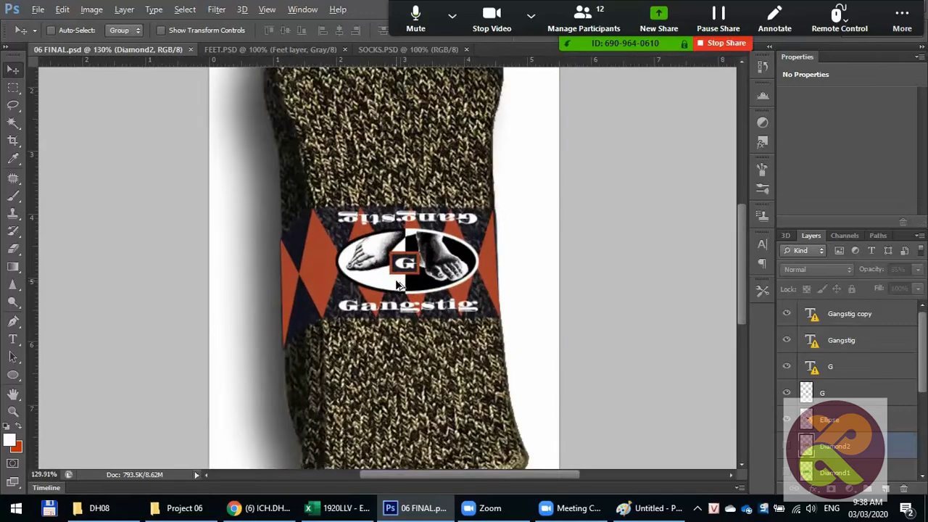
scroll(398, 283, up, 1)
scroll(397, 283, up, 1)
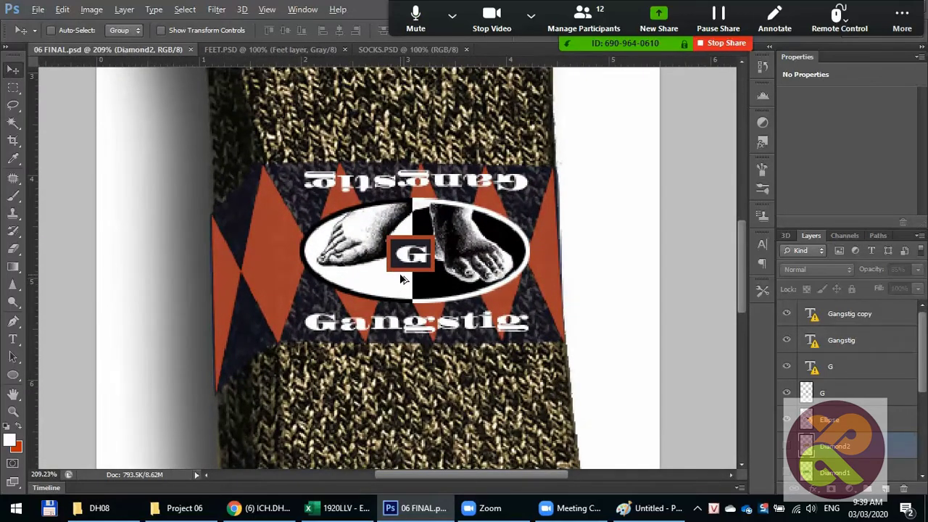
scroll(399, 273, up, 1)
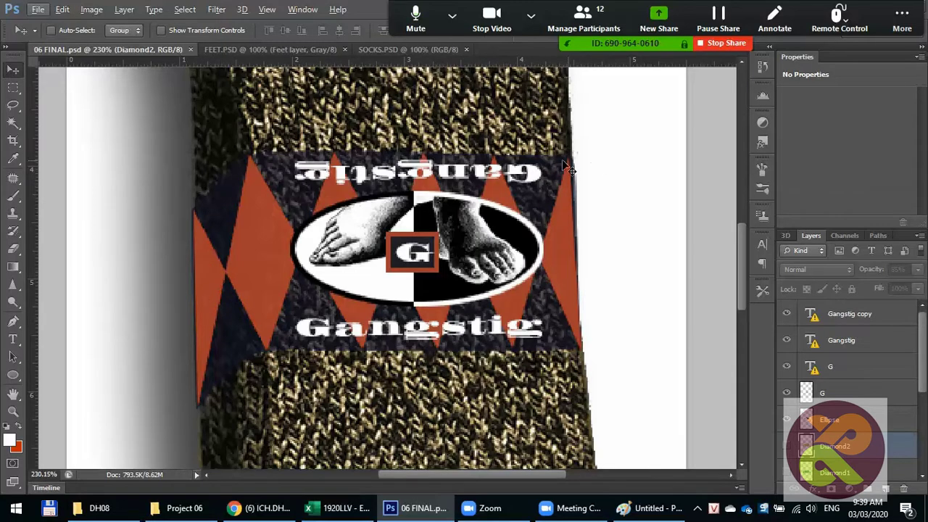
scroll(397, 263, down, 2)
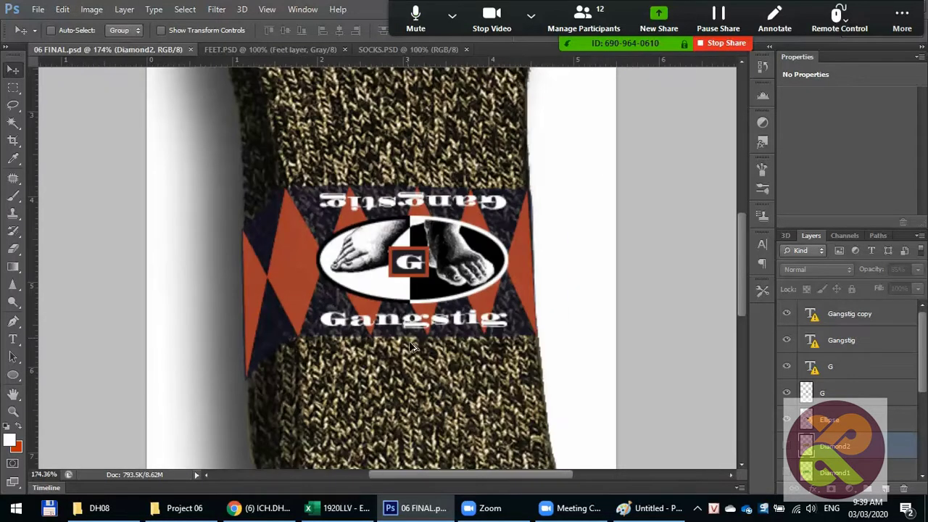
scroll(403, 283, down, 2)
scroll(410, 312, down, 1)
scroll(421, 355, down, 1)
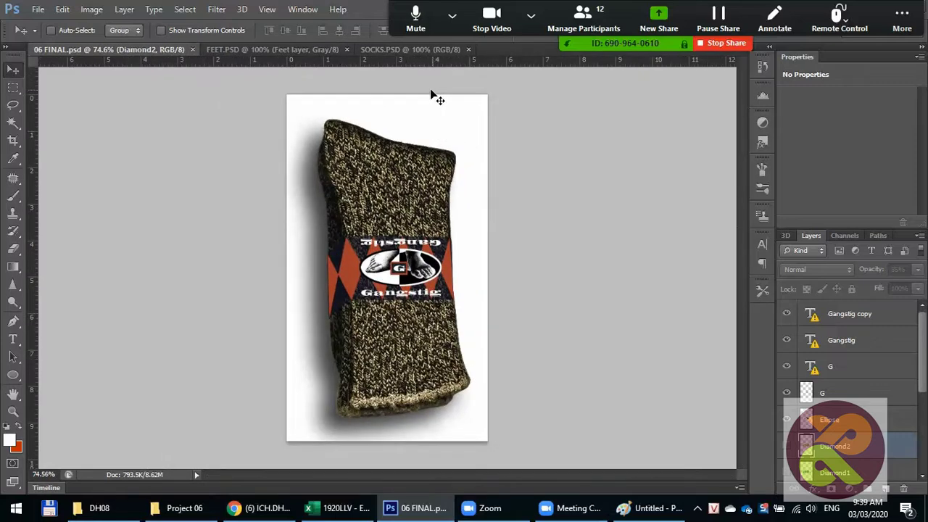
Step: Create a blank Untitled-1 document using the 06 FINAL.psd size preset
key(ctrl+n)
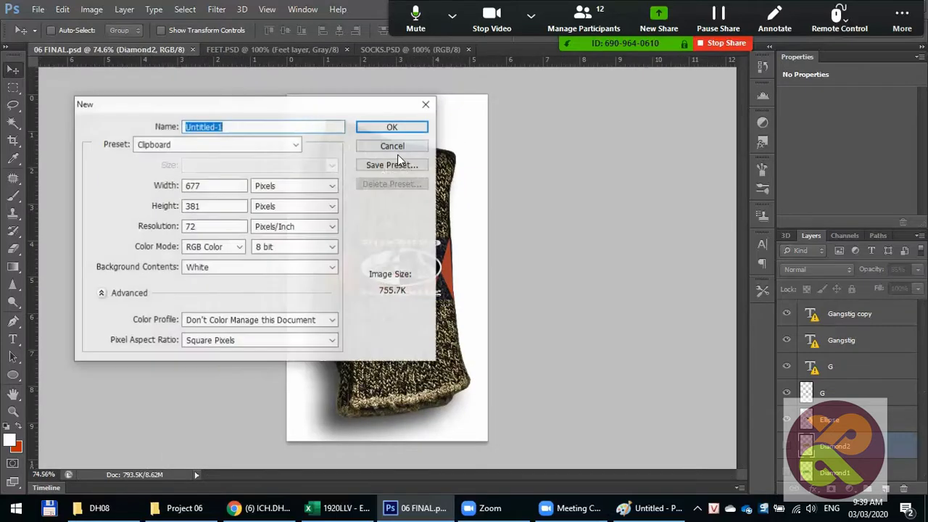
click(265, 145)
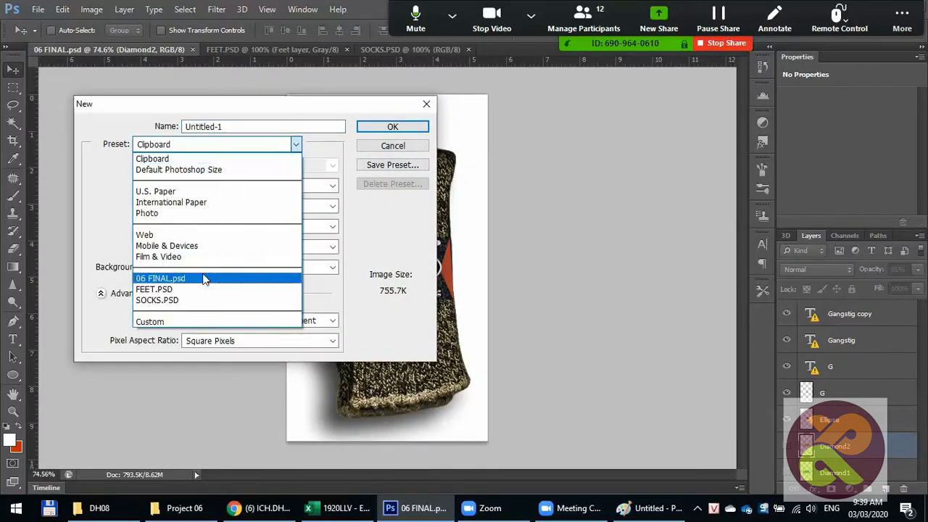
click(209, 276)
click(399, 128)
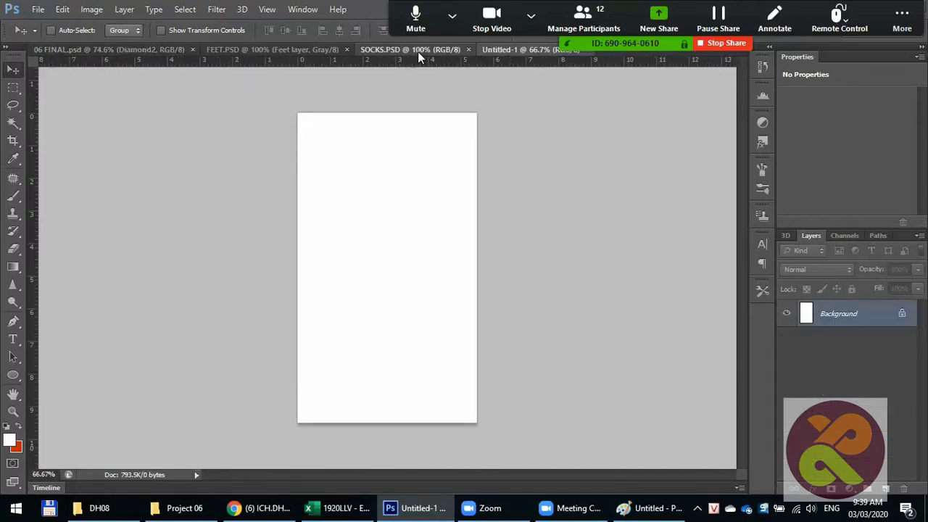
click(418, 51)
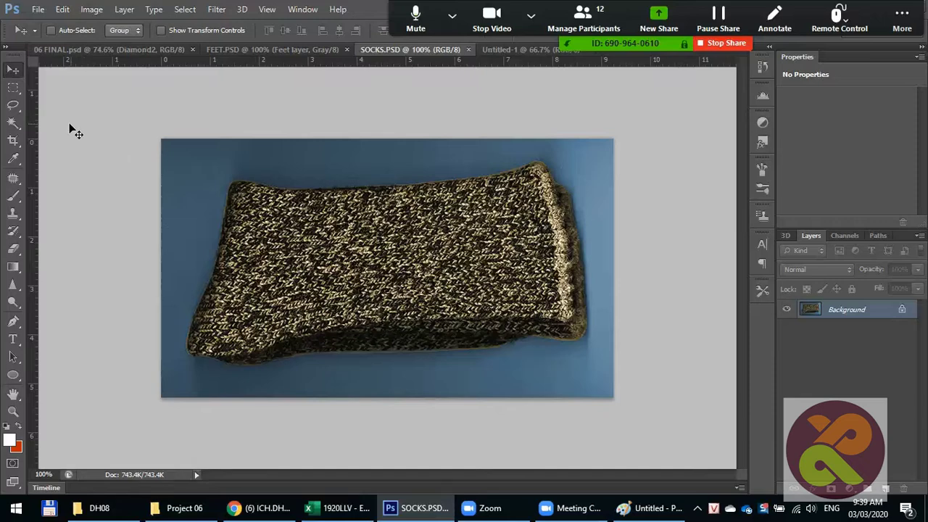
Step: Magic Wand the blue background in SOCKS.PSD, invert to the sock, and feather it
key(ctrl+a)
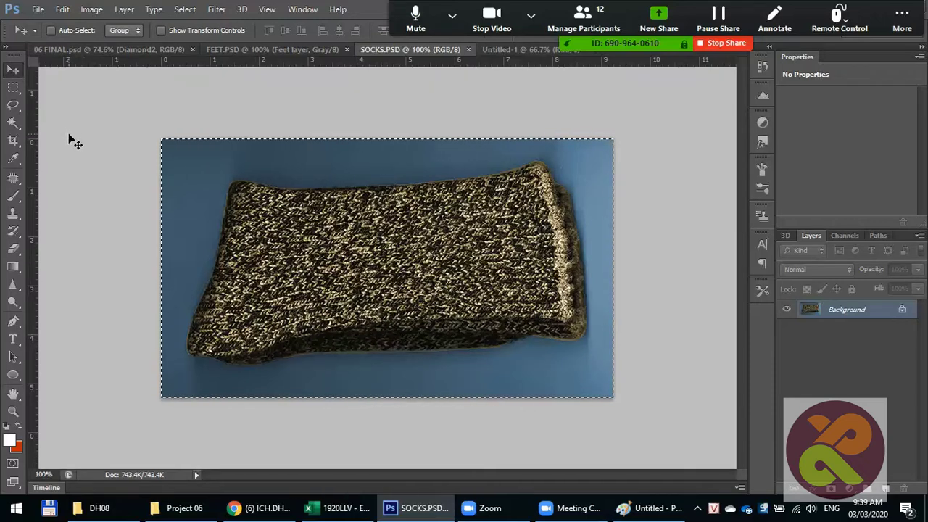
key(w)
click(249, 156)
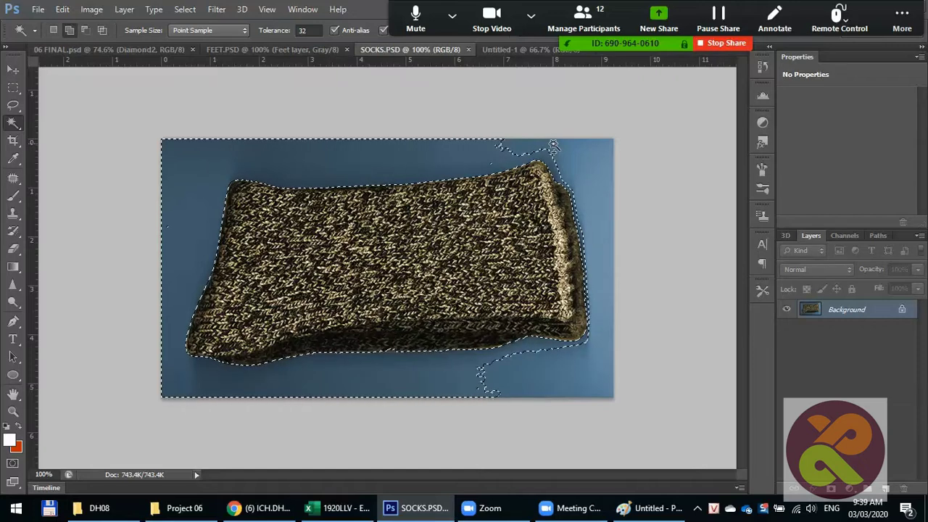
shift+click(588, 168)
click(599, 232)
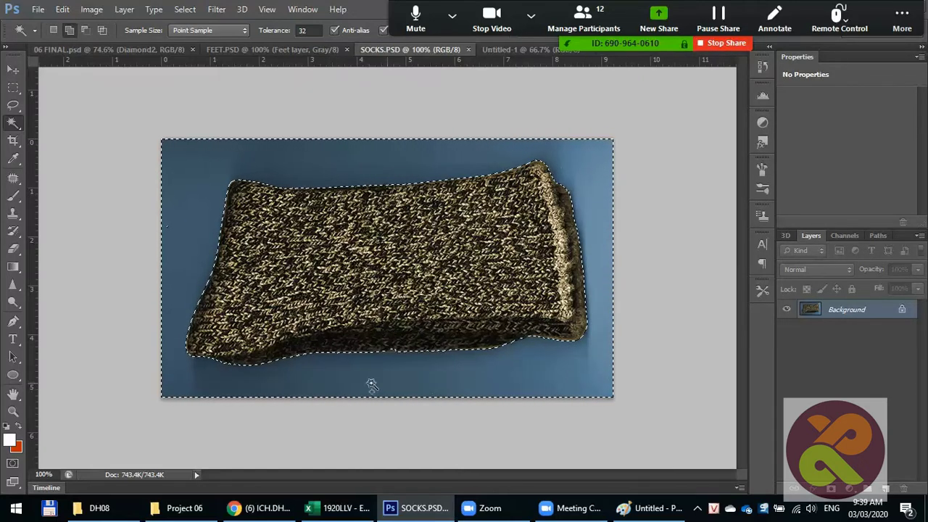
key(ctrl+shift+i)
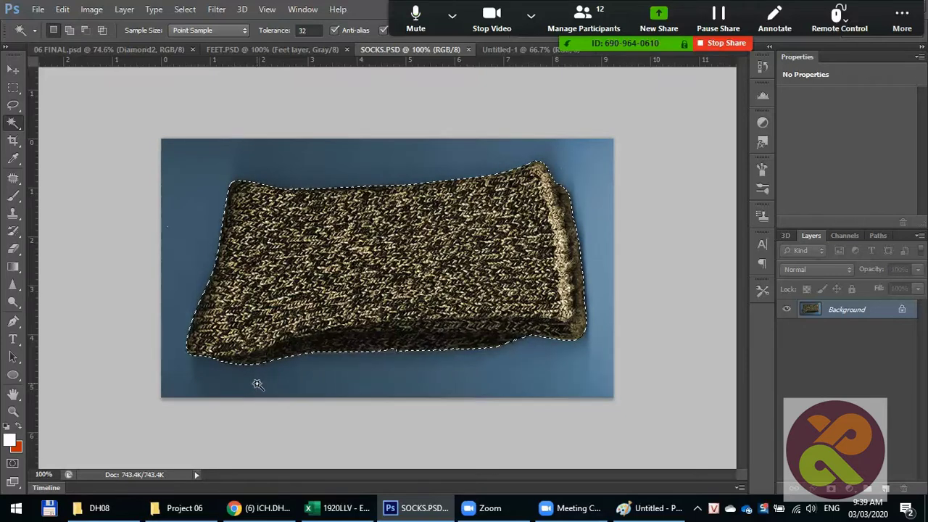
key(shift+F6)
key(Return)
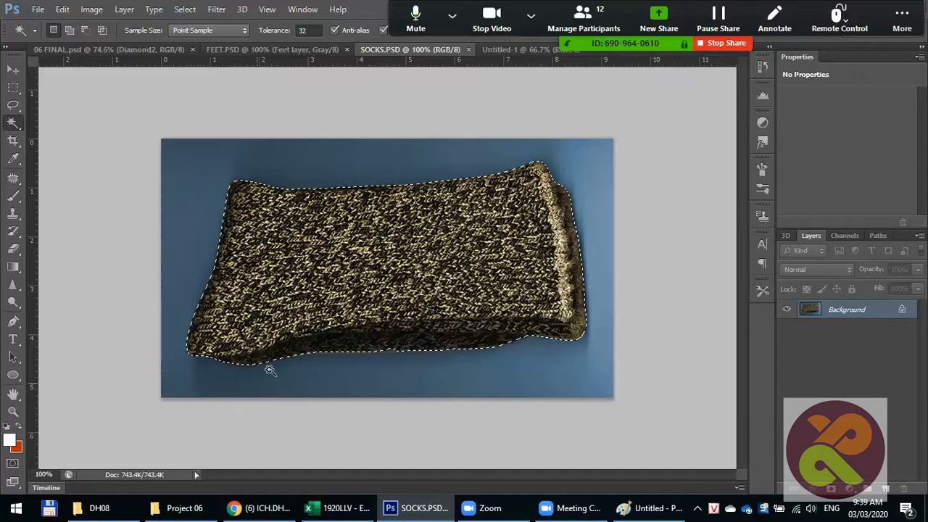
click(526, 50)
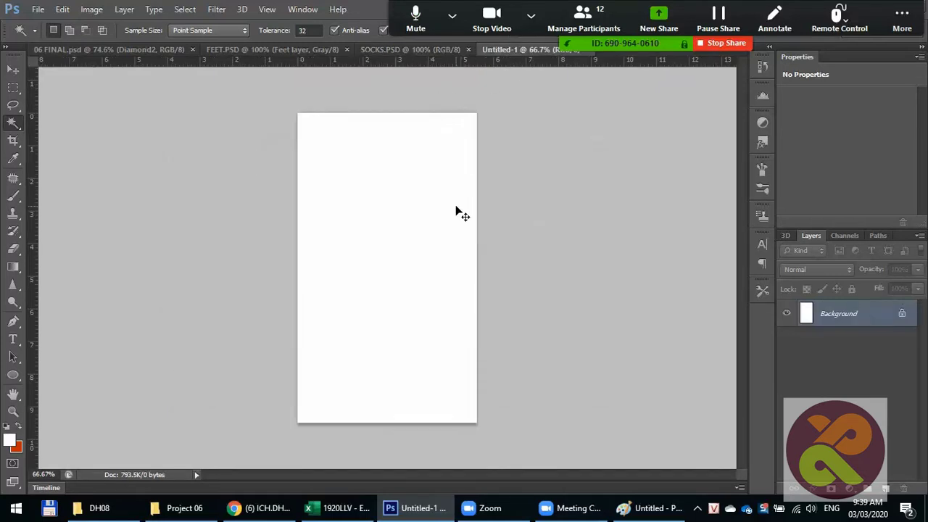
Step: Paste the sock into Untitled-1, rotate it 90° upright and shift it slightly left
key(ctrl+v)
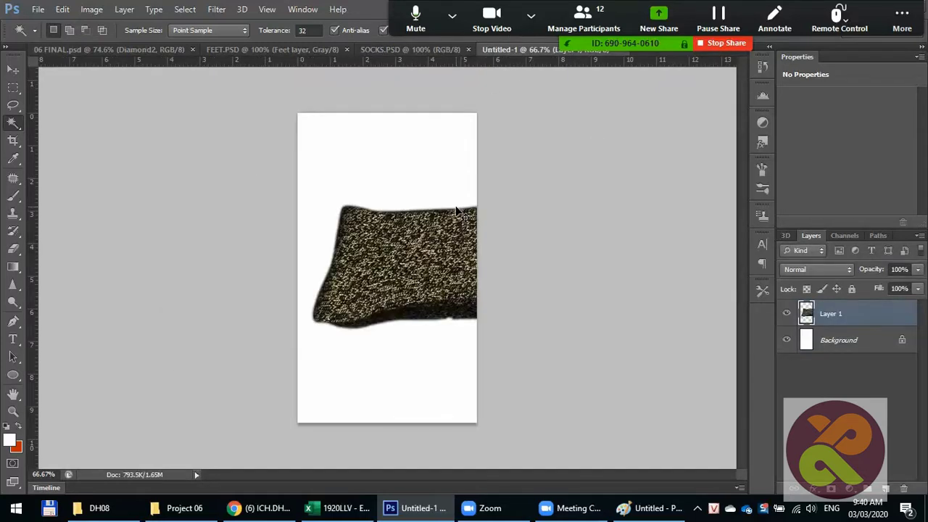
key(ctrl+t)
mouse_move(595, 170)
mouse_down()
mouse_move(612, 196)
mouse_move(515, 297)
mouse_move(470, 310)
mouse_up()
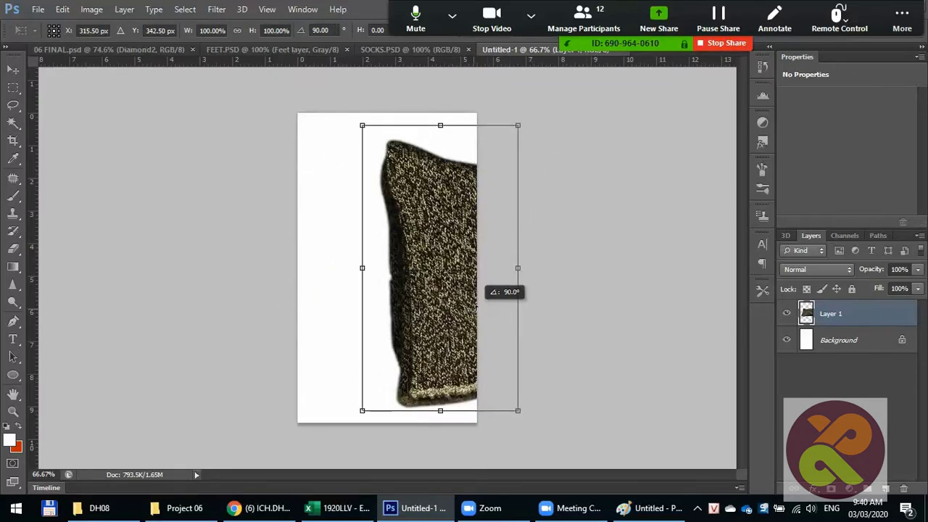
drag(402, 326, 374, 323)
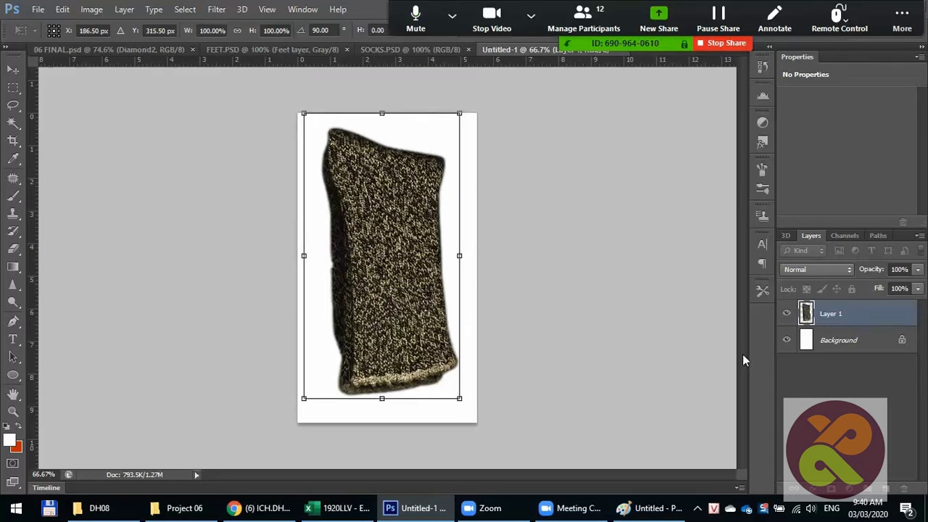
key(Return)
Step: Nudge the pasted sock slightly right and bring up its layer options
key(w)
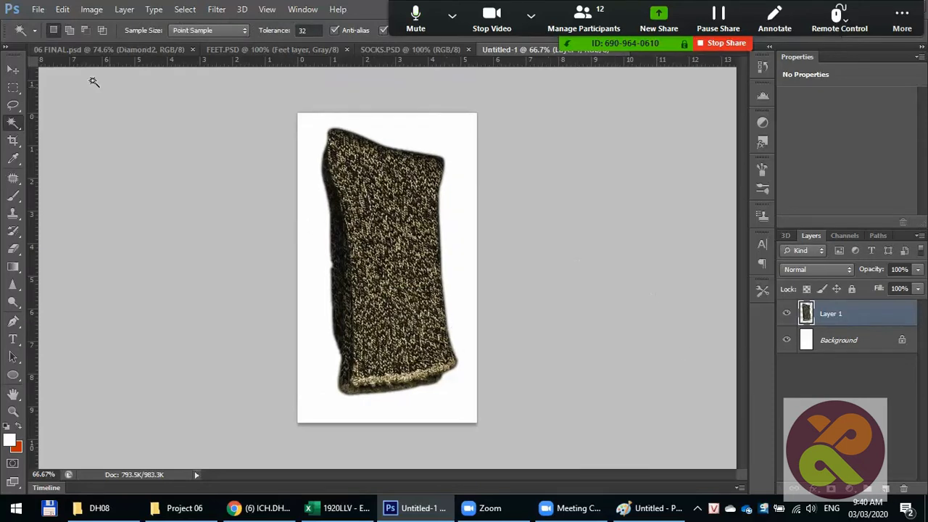
click(58, 49)
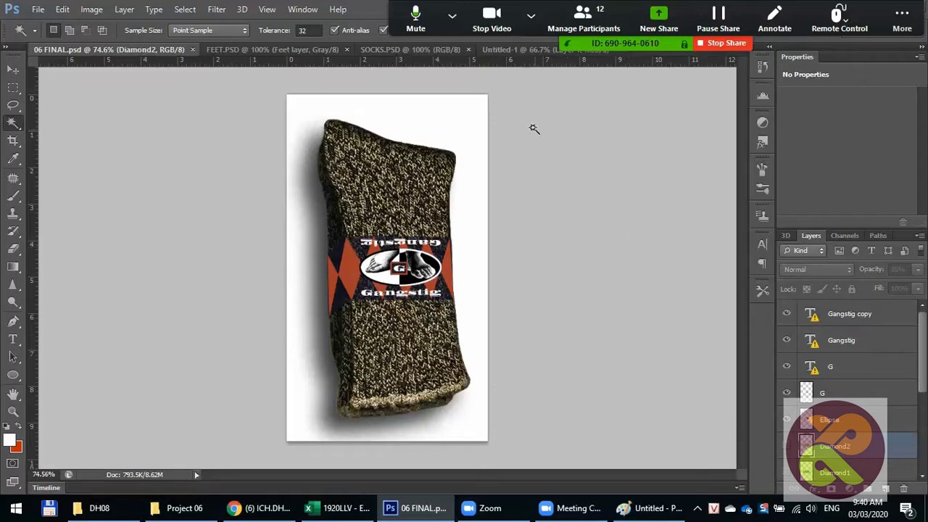
click(508, 50)
click(13, 69)
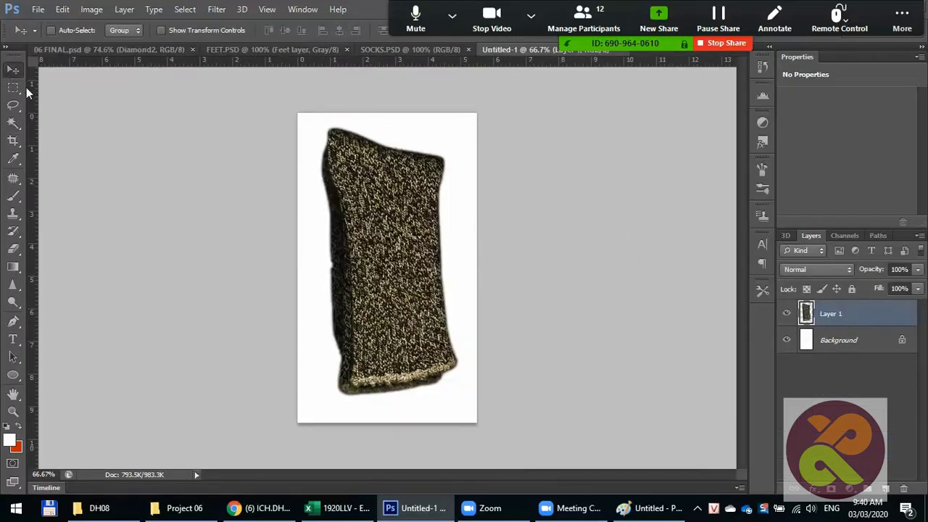
drag(392, 292, 399, 291)
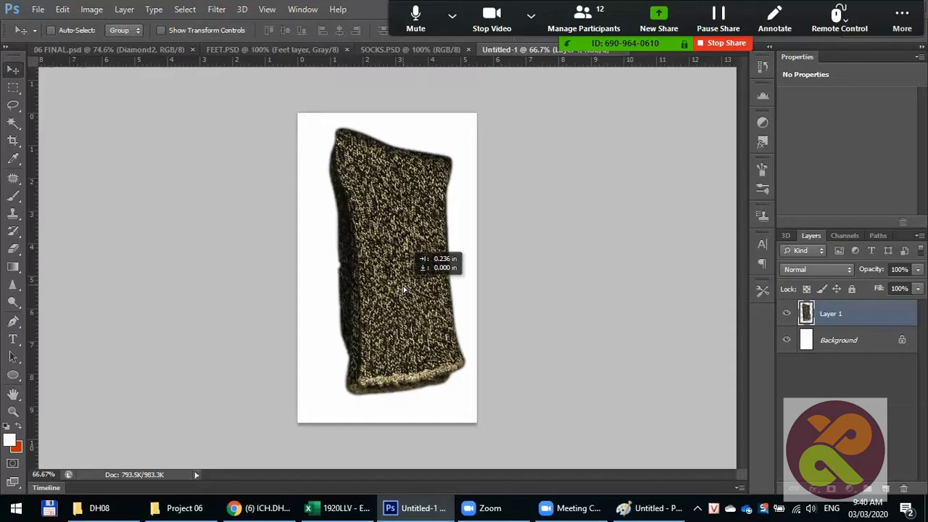
right_click(892, 317)
click(657, 79)
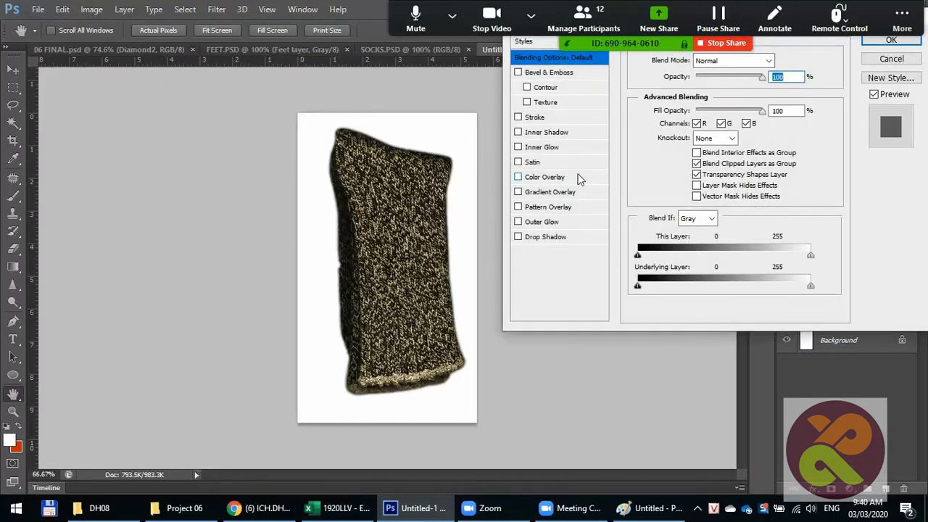
Step: Add a drop shadow to the sock with a 55° angle and 28 px distance
click(542, 237)
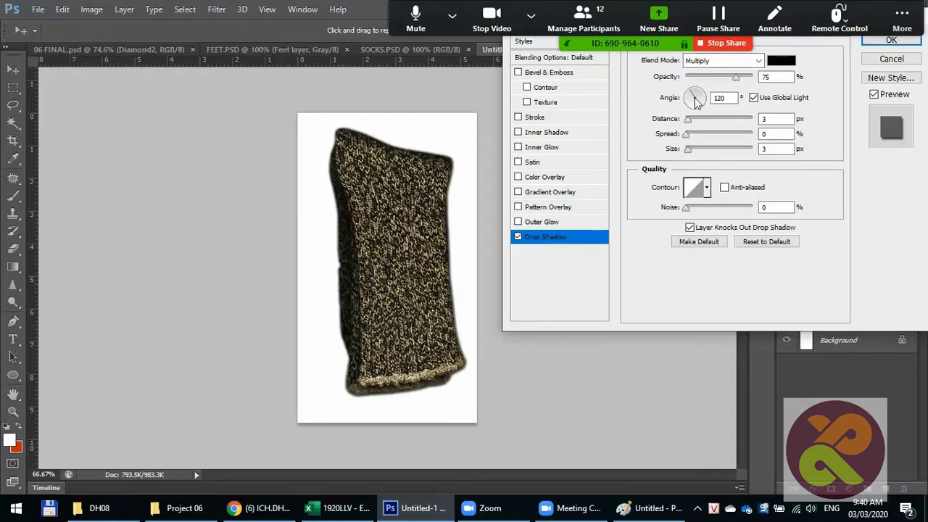
mouse_move(695, 93)
mouse_down()
mouse_move(690, 106)
mouse_move(701, 97)
mouse_up()
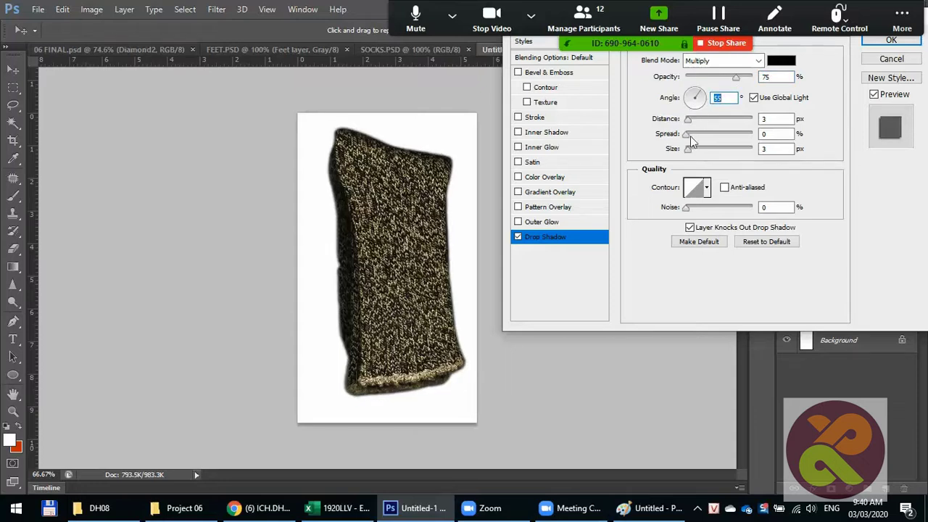
mouse_move(689, 120)
mouse_down()
mouse_move(702, 120)
mouse_move(702, 151)
mouse_move(702, 125)
mouse_up()
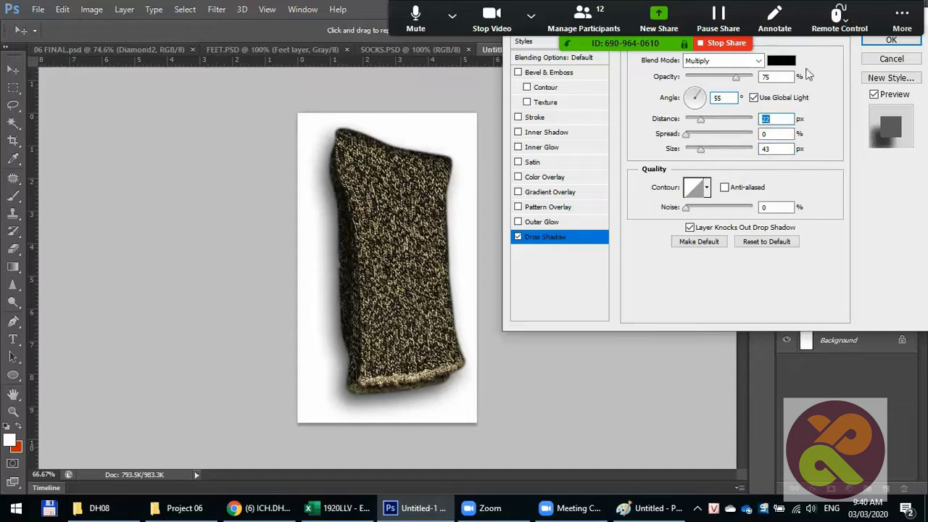
click(892, 40)
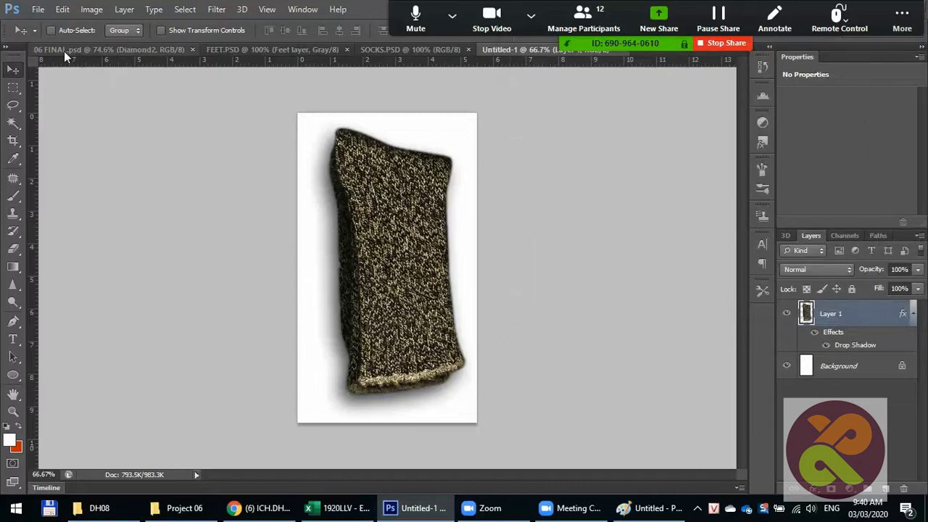
click(64, 51)
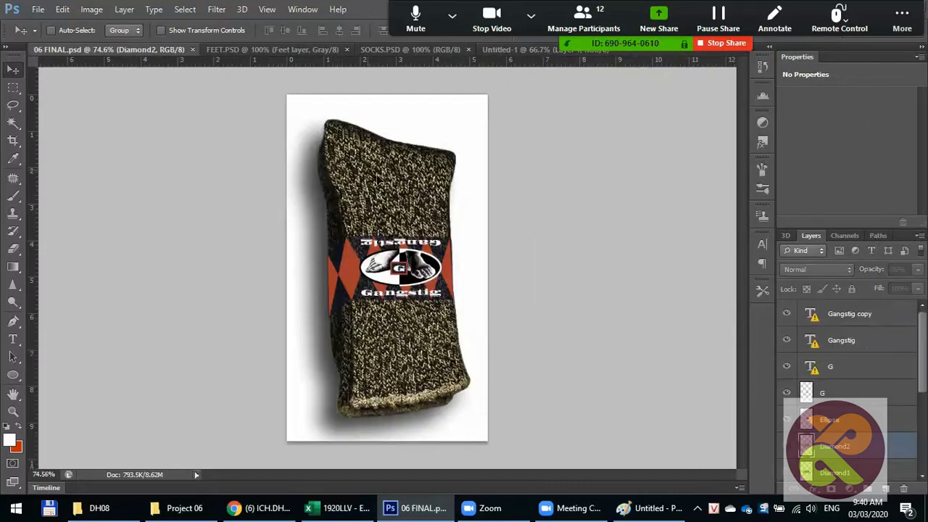
Step: Reopen the layer style, briefly try Bevel, and enlarge the shadow size to 54
click(515, 48)
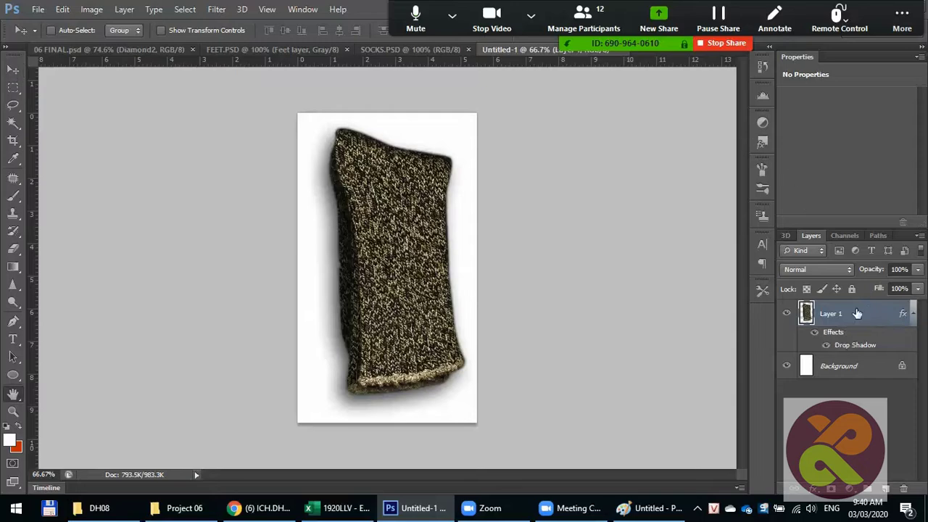
double_click(856, 311)
click(546, 76)
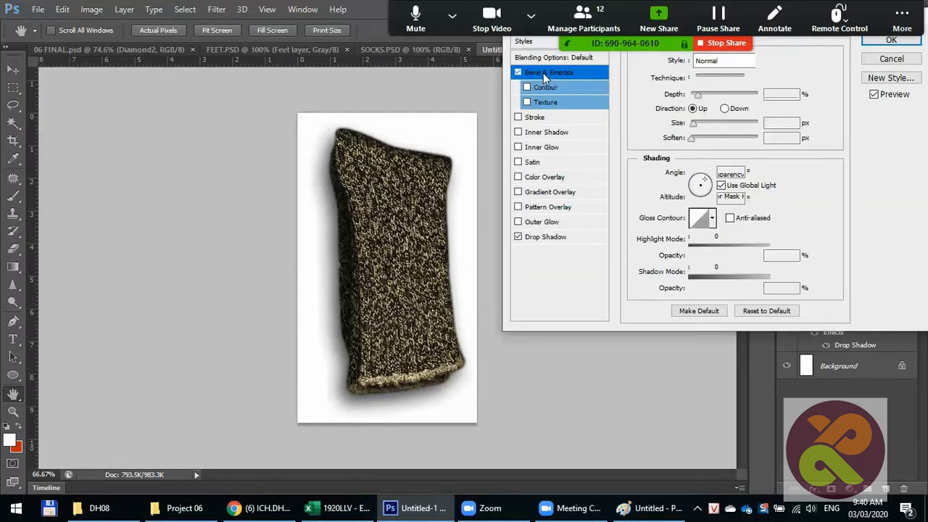
click(517, 73)
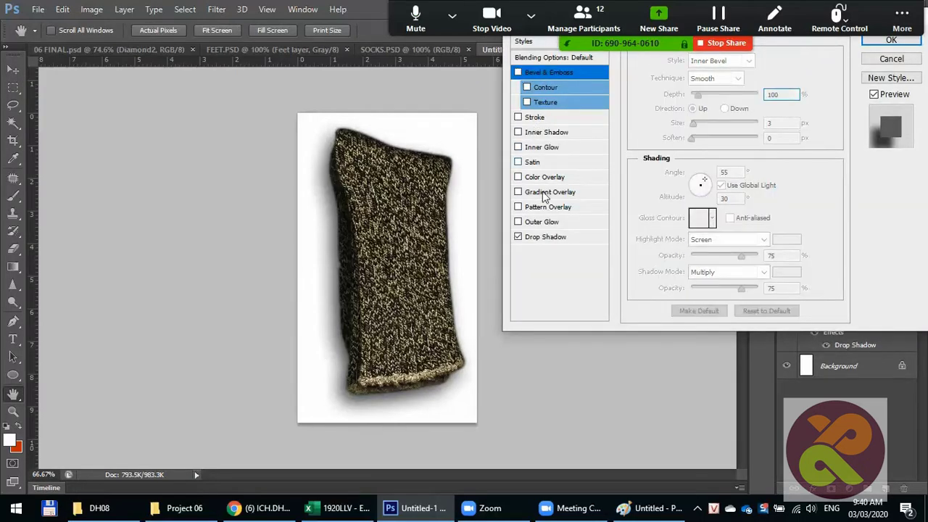
click(550, 238)
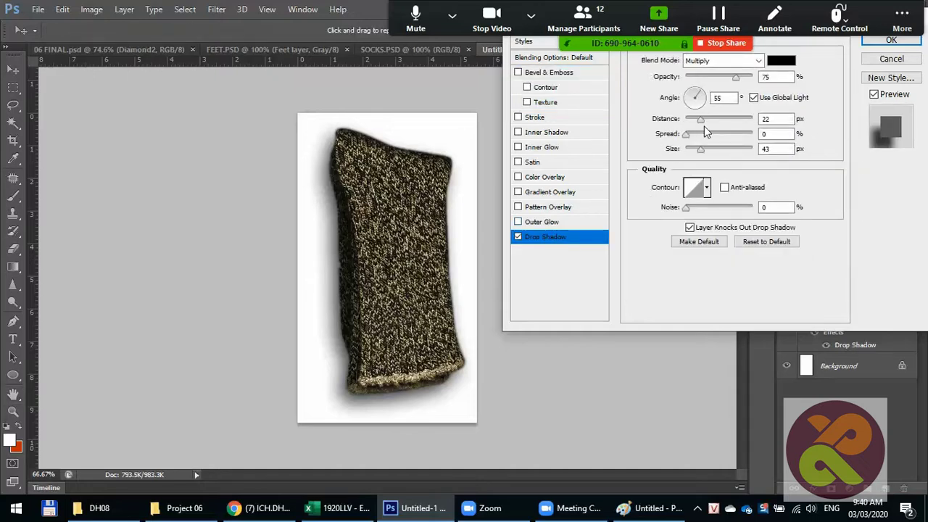
drag(703, 119, 705, 152)
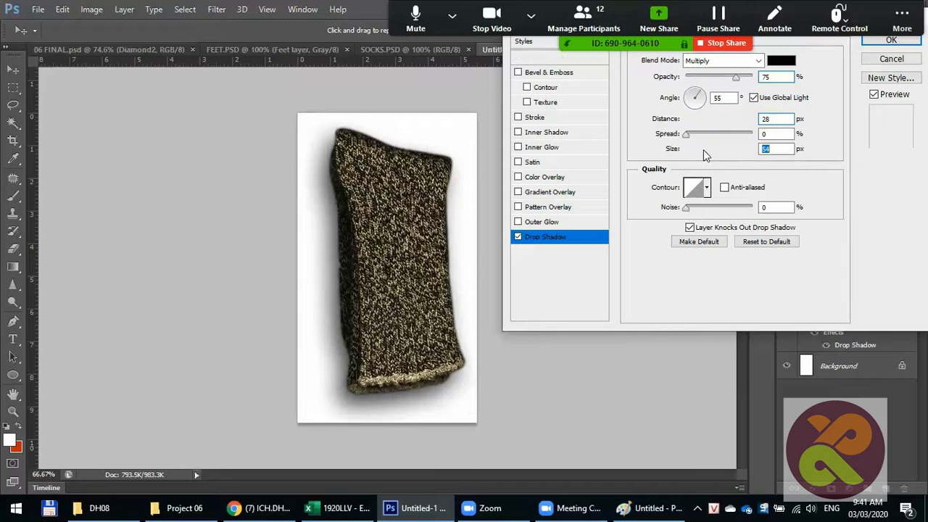
click(874, 47)
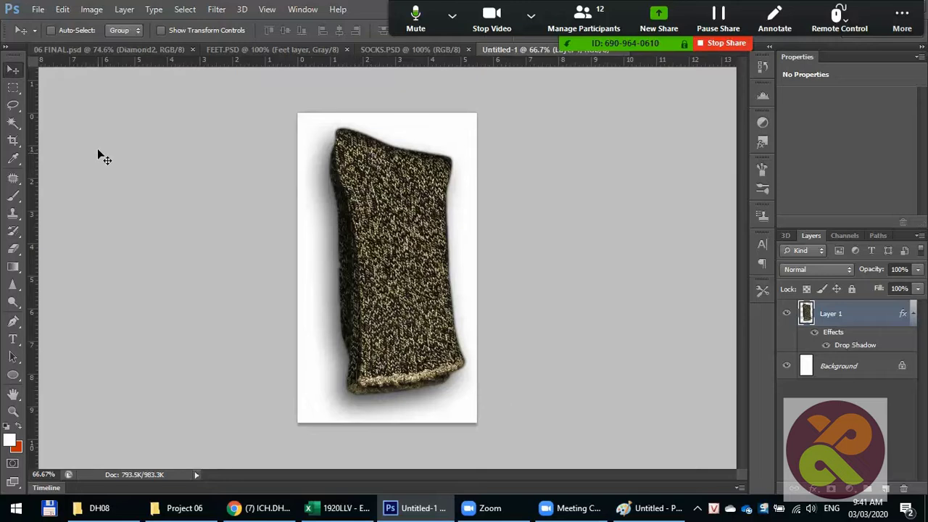
click(136, 52)
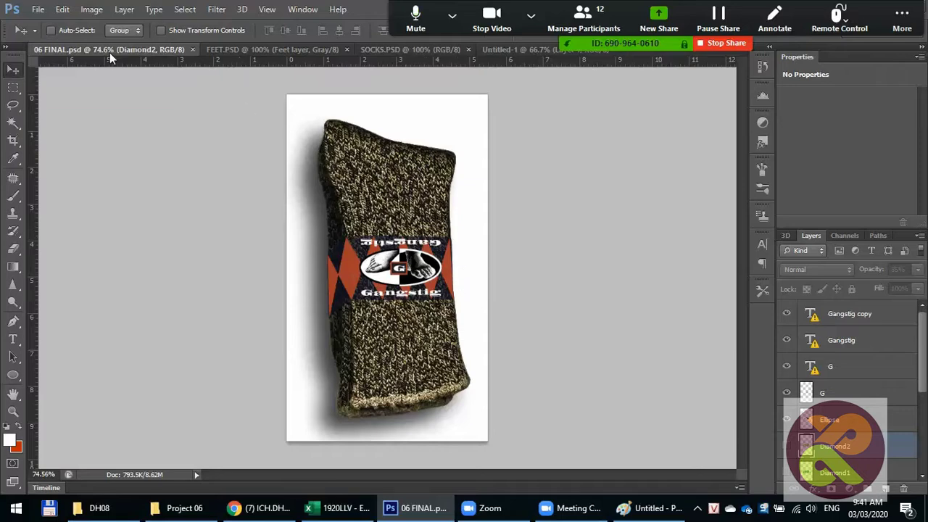
Step: Float 06 FINAL.psd in its own window beside Untitled-1, zoomed to 73.3%
mouse_move(110, 53)
mouse_down()
mouse_move(126, 160)
mouse_move(155, 98)
mouse_up()
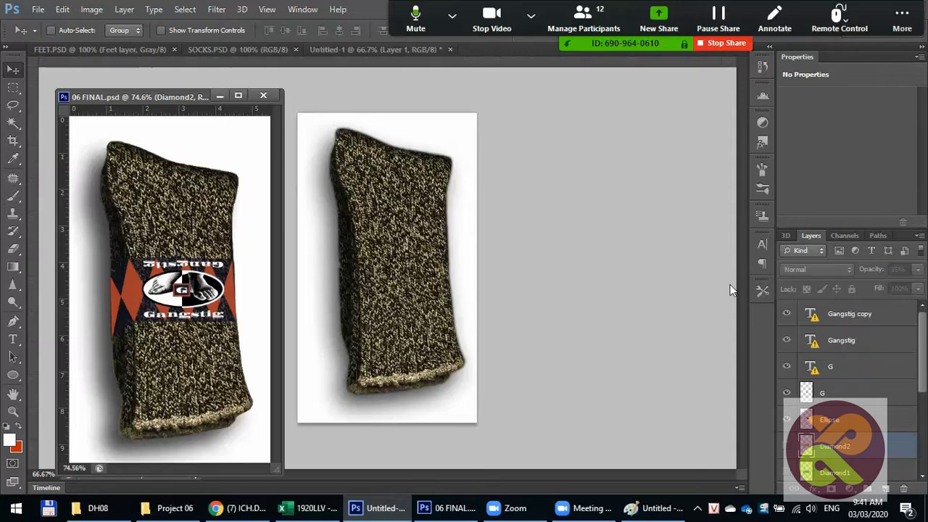
click(378, 49)
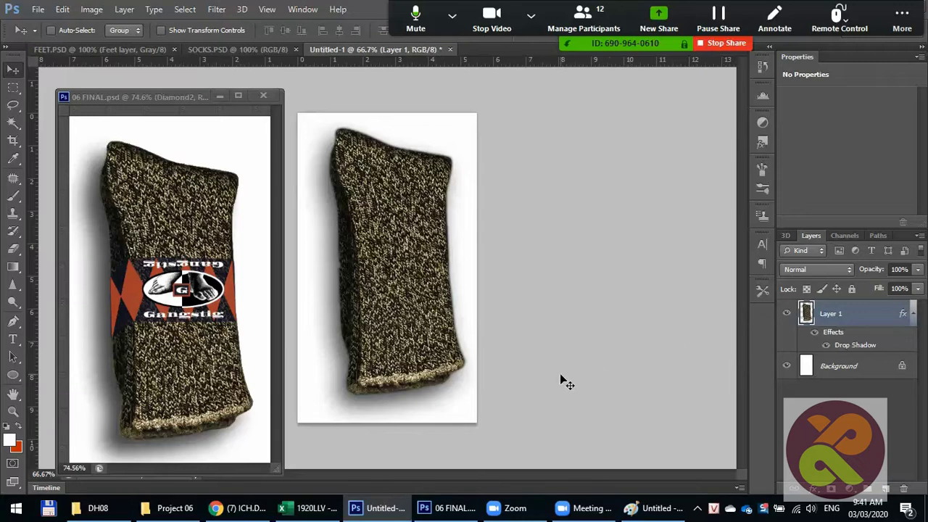
scroll(560, 383, up, 1)
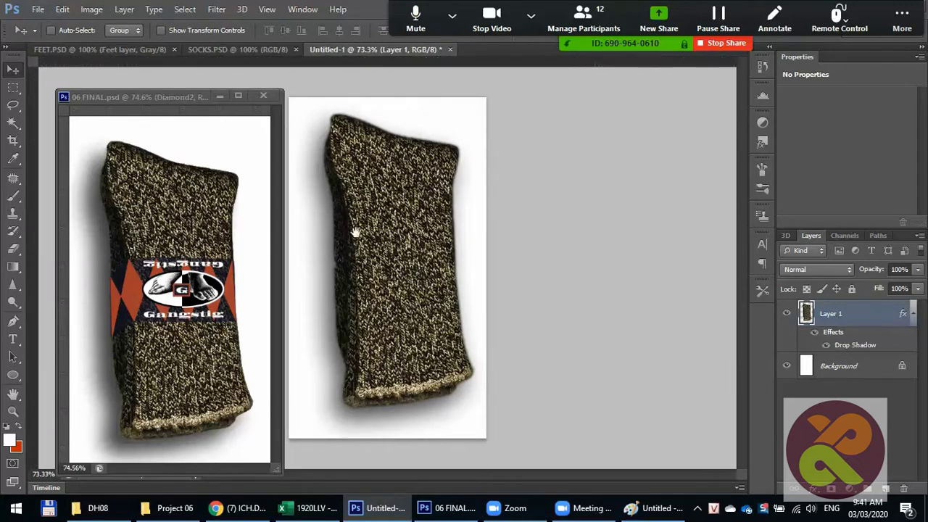
drag(176, 96, 172, 73)
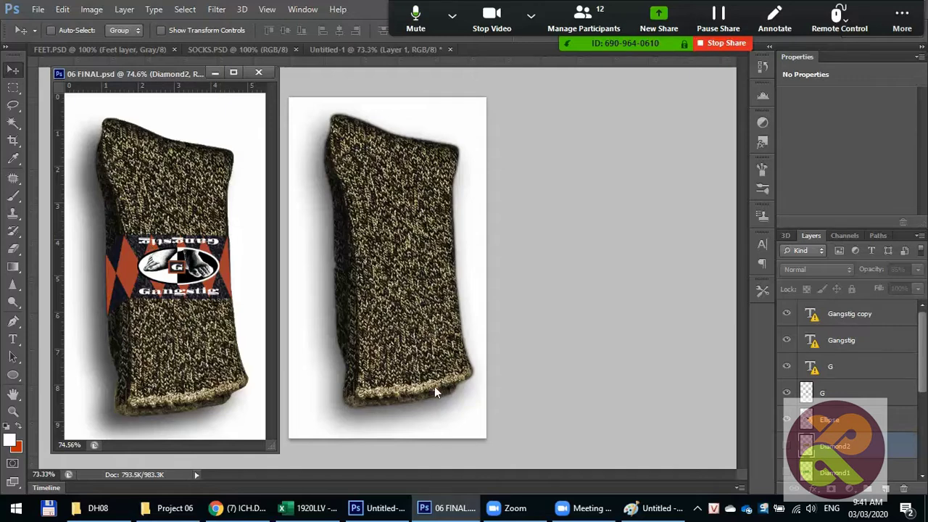
click(399, 48)
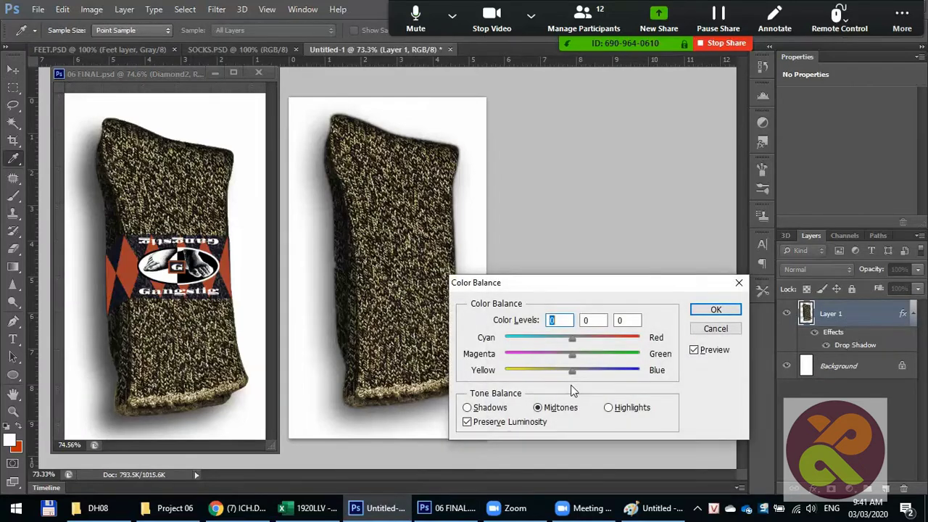
Step: Set Color Balance Cyan/Red to +13 and Hue/Saturation Lightness to -12 on the sock
click(575, 339)
click(717, 310)
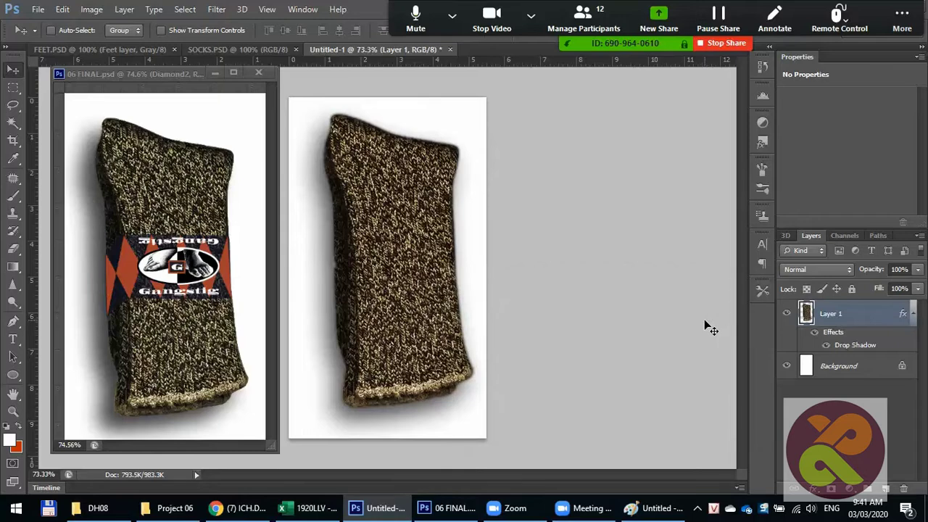
key(ctrl+u)
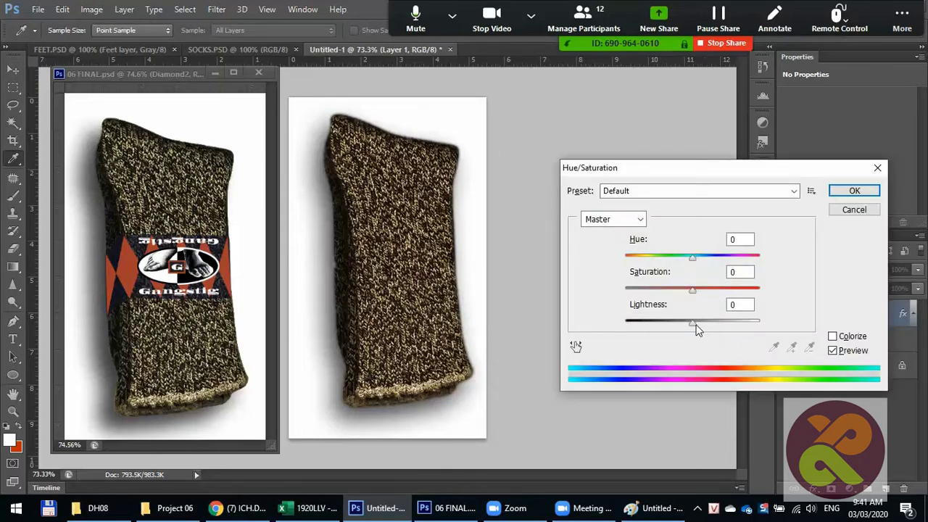
drag(700, 325, 686, 328)
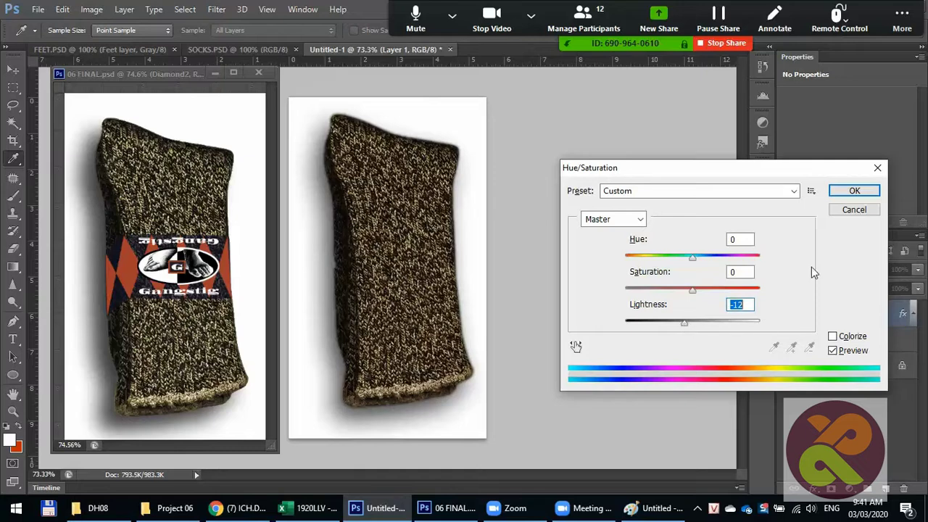
click(852, 351)
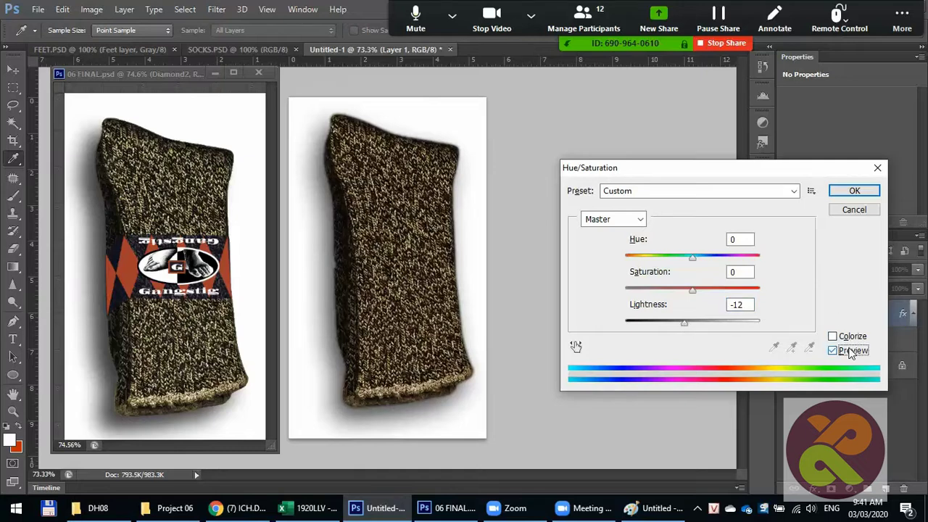
click(855, 190)
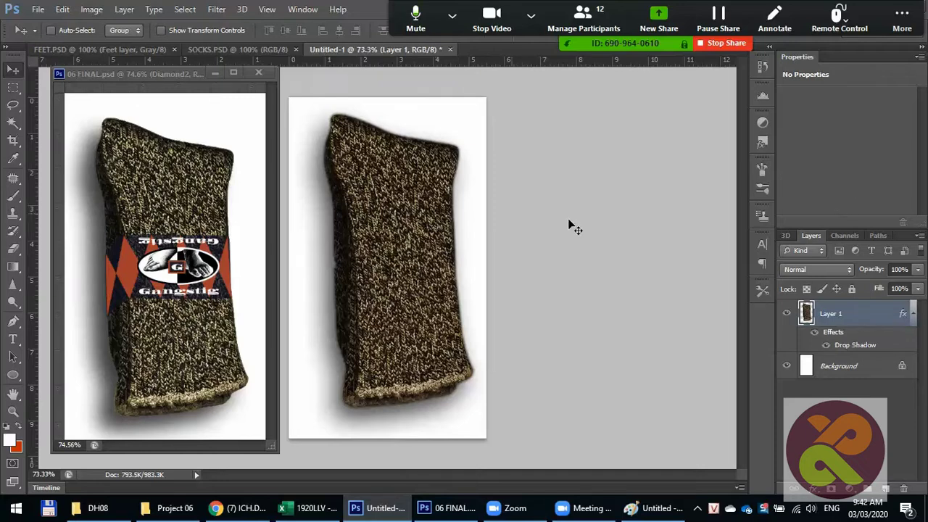
Step: Add empty Layer 2 and draw a closed pen path around a slanted band across the sock
click(885, 489)
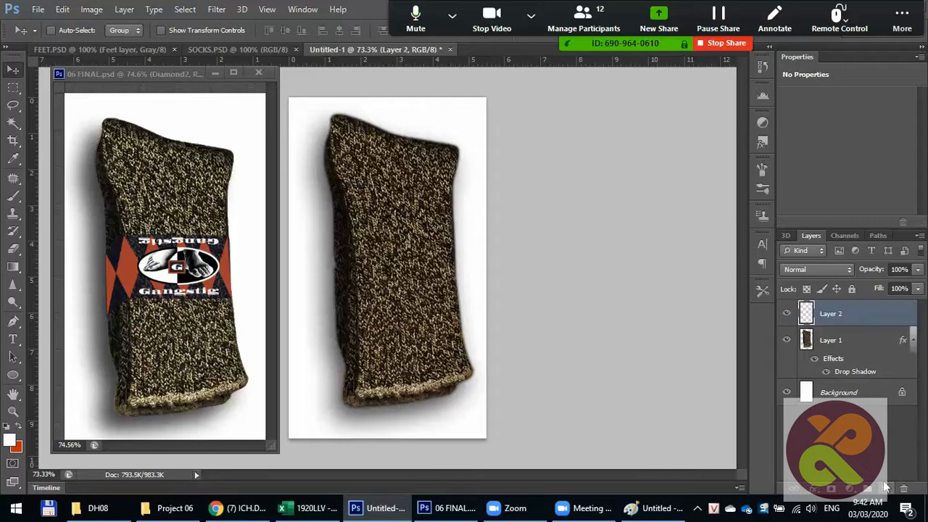
click(14, 323)
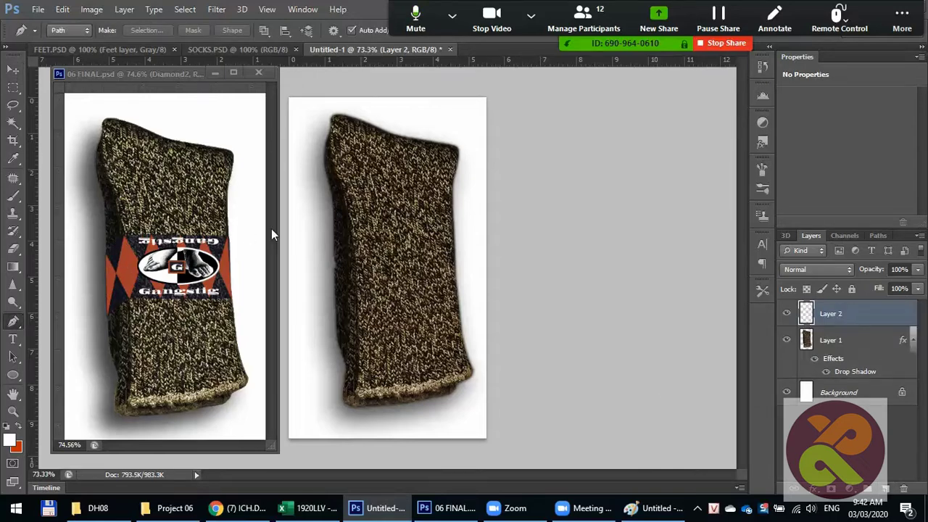
click(330, 254)
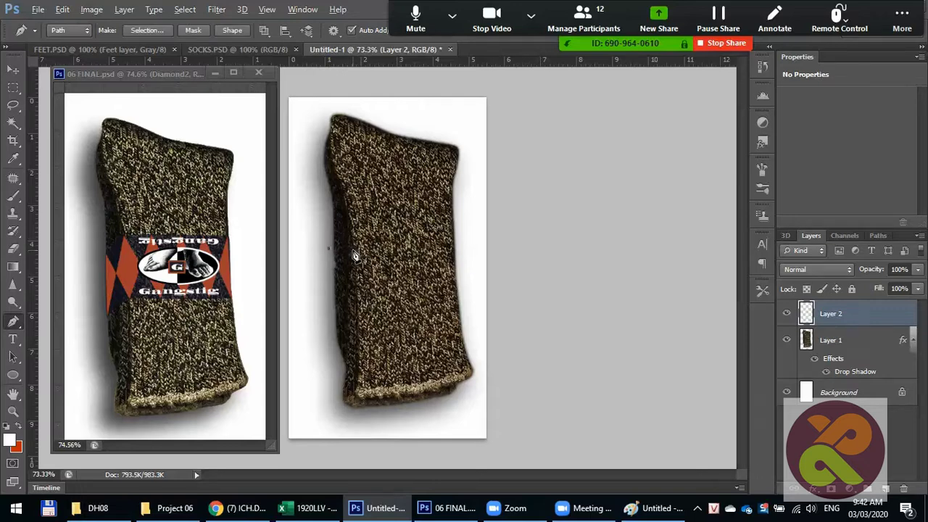
scroll(354, 256, up, 2)
click(341, 230)
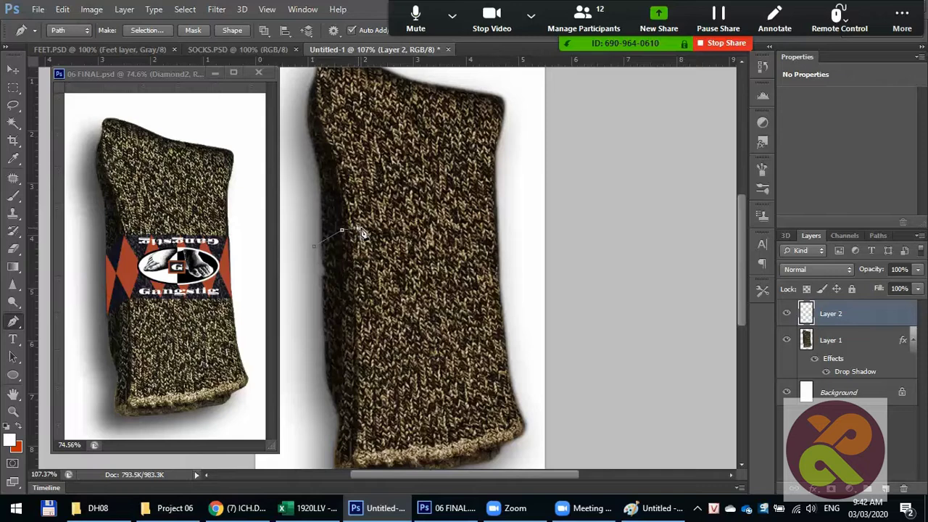
click(507, 235)
click(510, 296)
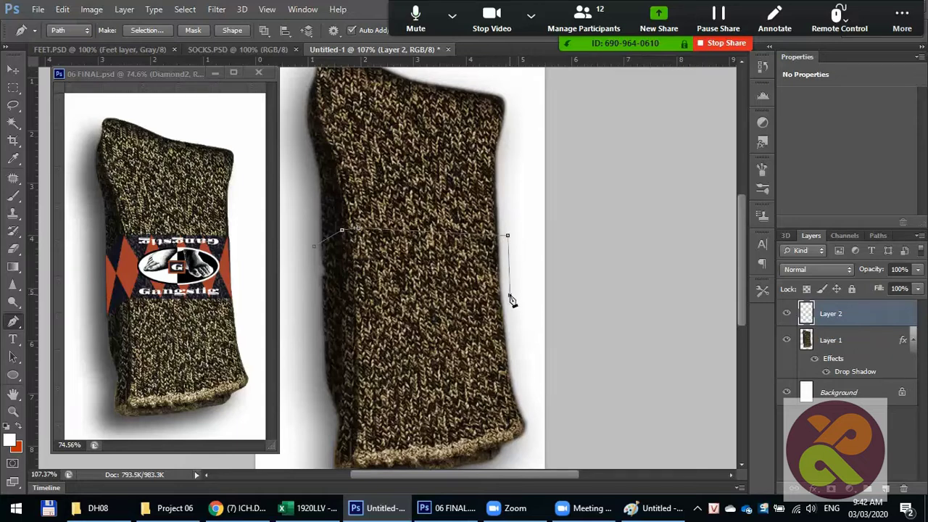
click(366, 284)
drag(350, 290, 316, 306)
click(316, 253)
Step: Add an anchor to the band's upper edge and reshape both edges' curves
scroll(341, 238, up, 3)
scroll(342, 238, up, 2)
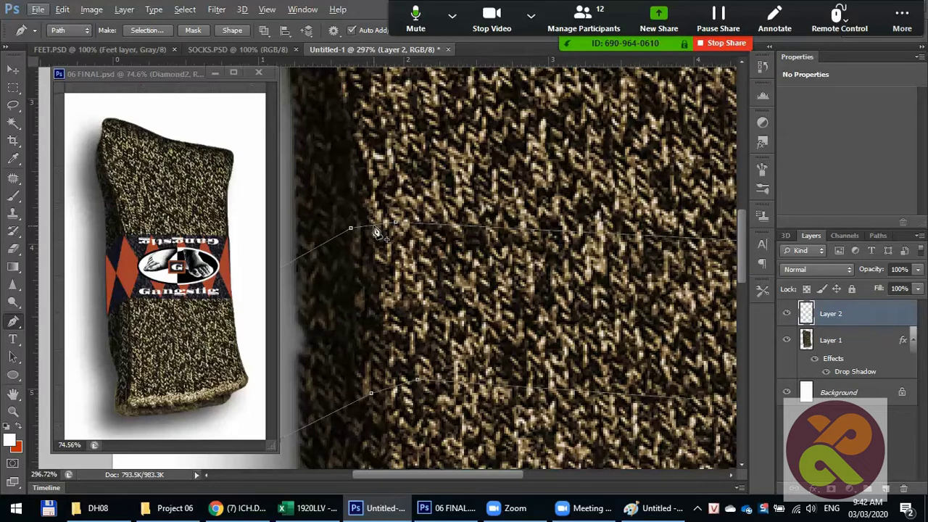
click(365, 219)
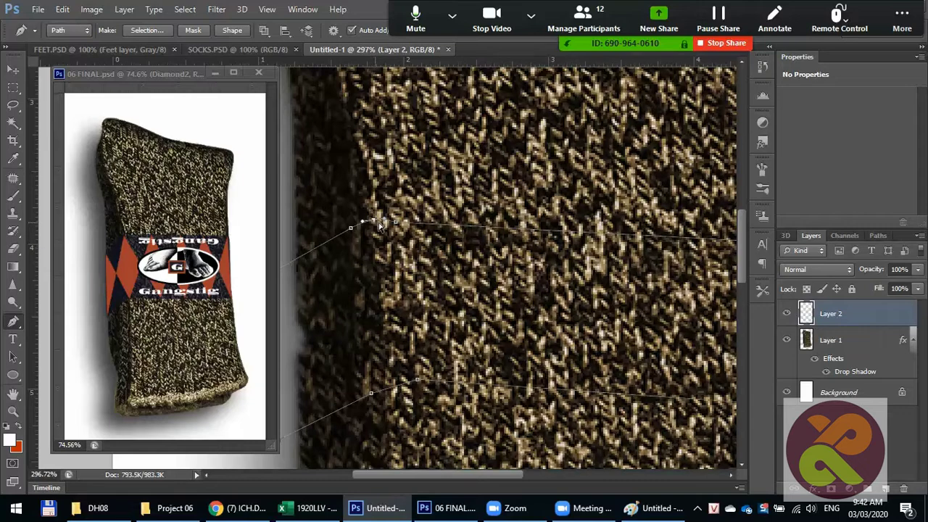
drag(396, 221, 397, 218)
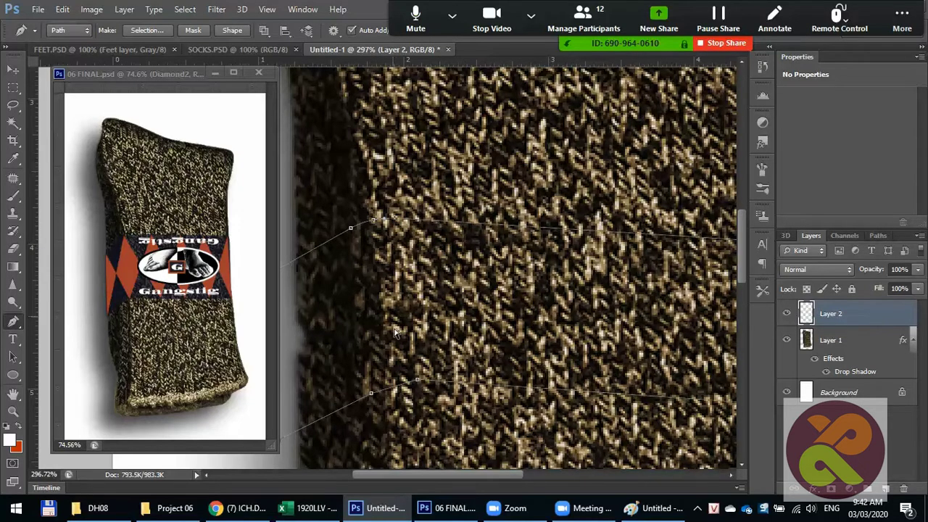
drag(396, 393, 393, 379)
drag(417, 381, 402, 383)
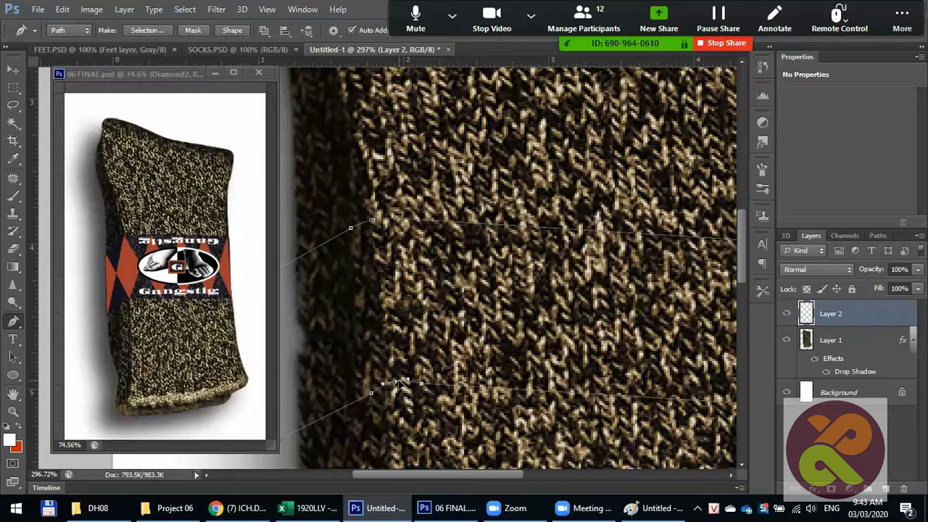
Step: Pull the band's bottom-right corner slightly outward and convert the path to a selection
scroll(500, 370, down, 2)
scroll(493, 364, down, 2)
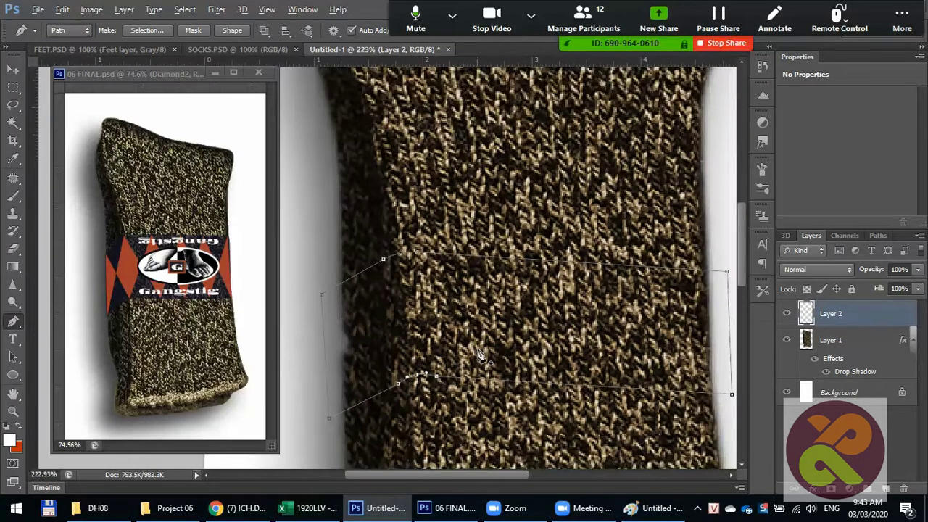
scroll(486, 359, down, 2)
scroll(478, 355, down, 1)
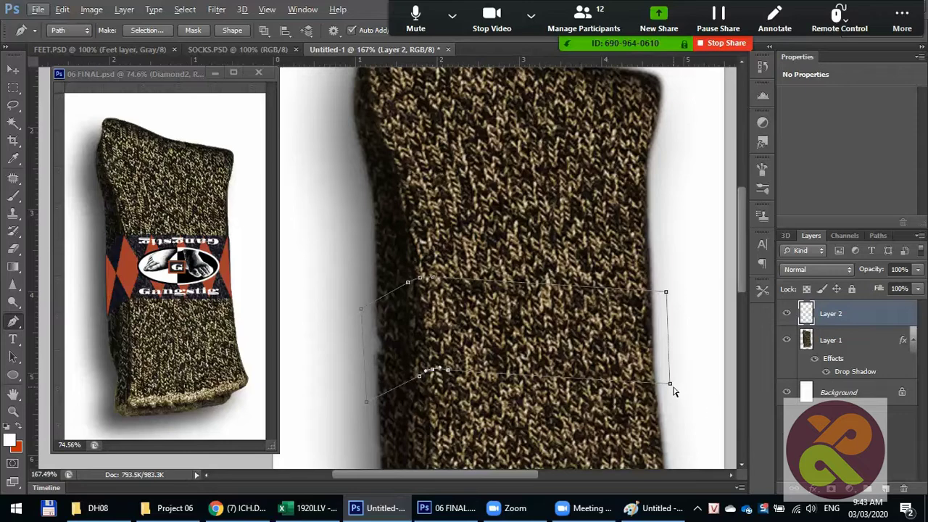
drag(671, 385, 675, 387)
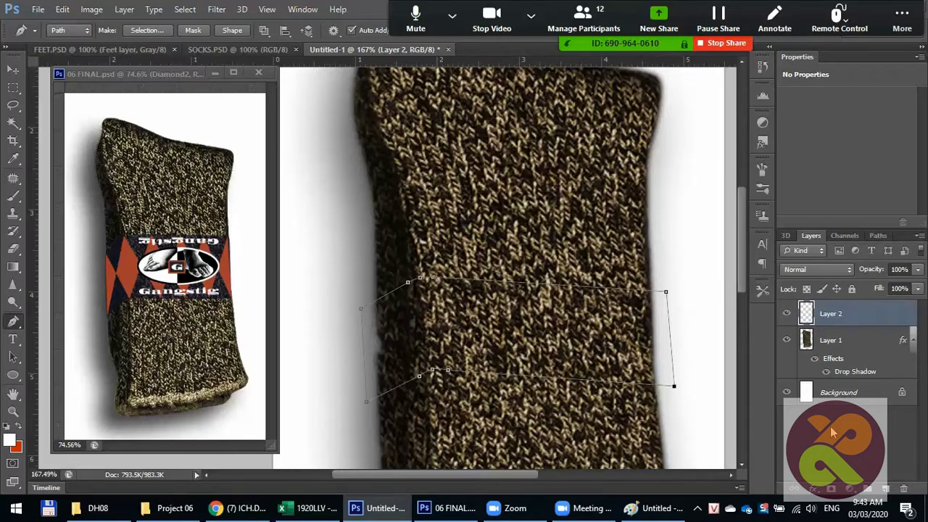
key(ctrl+Return)
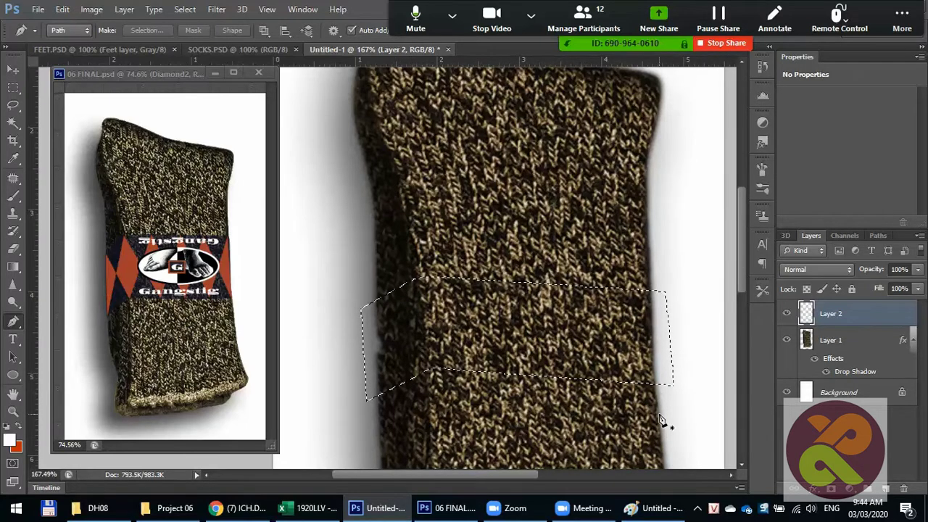
Step: Target the sock's Layer 1, testing and undoing outline combinations so the band selection stays intact
click(831, 341)
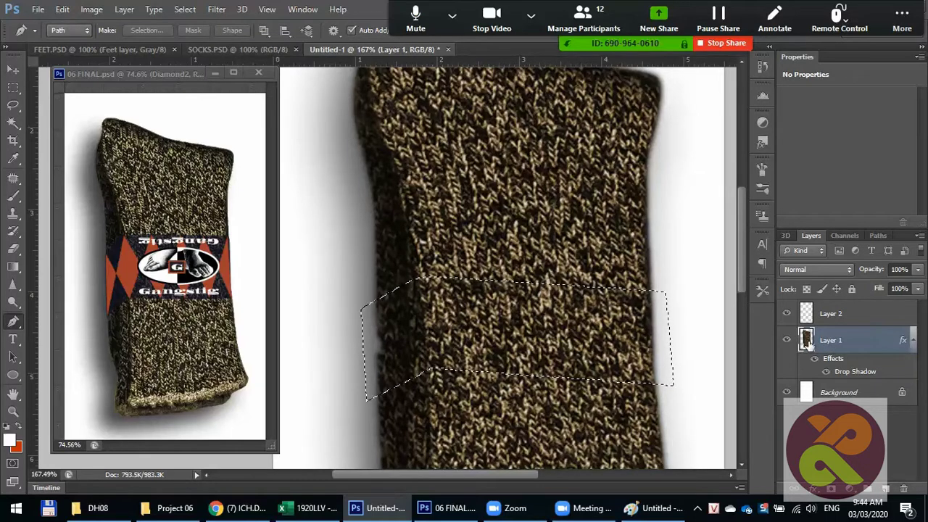
ctrl+alt+click(808, 344)
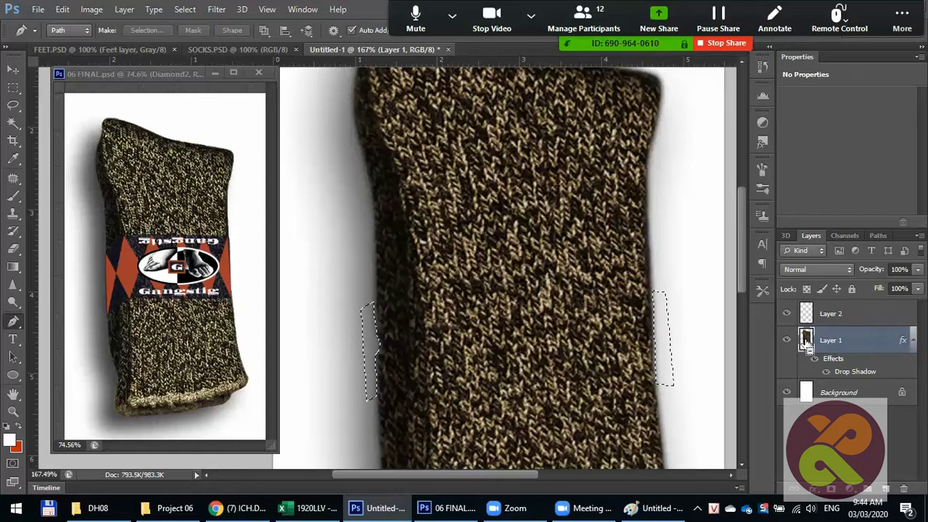
key(ctrl+z)
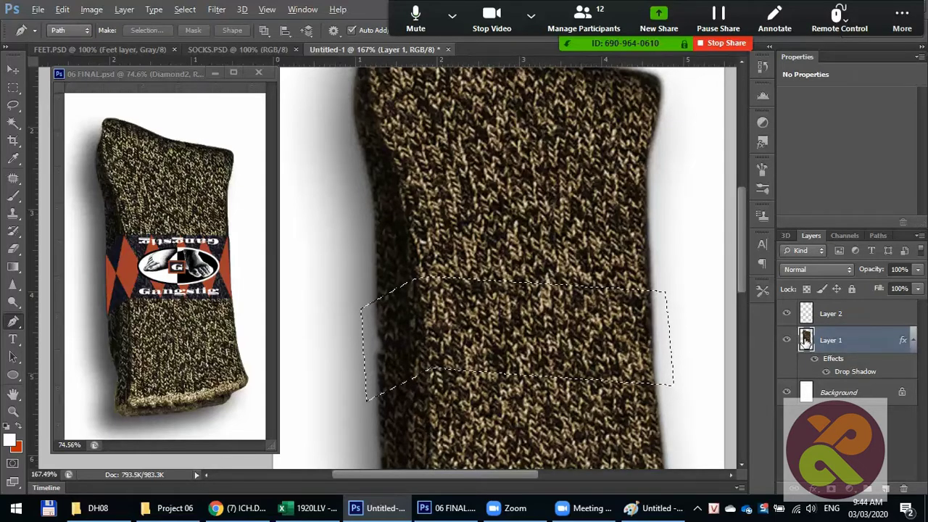
ctrl+alt+click(807, 341)
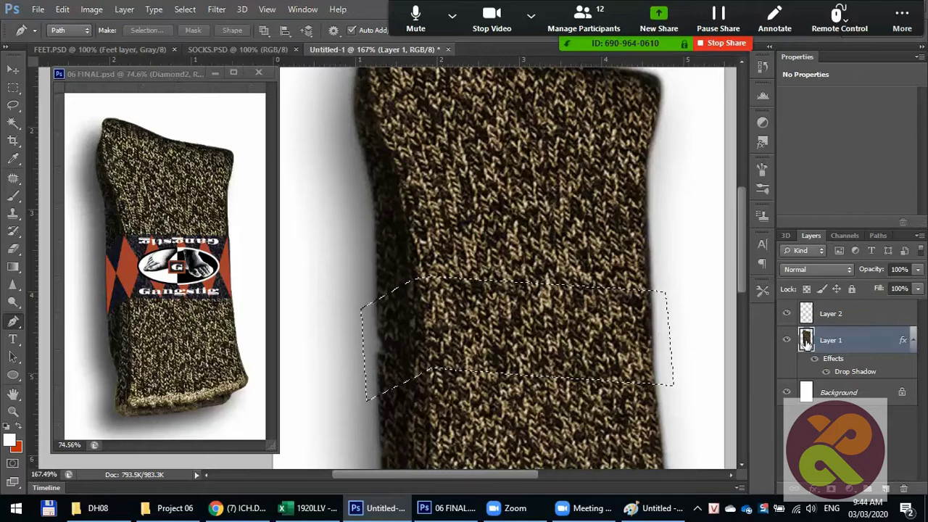
key(ctrl+z)
ctrl+shift+click(807, 343)
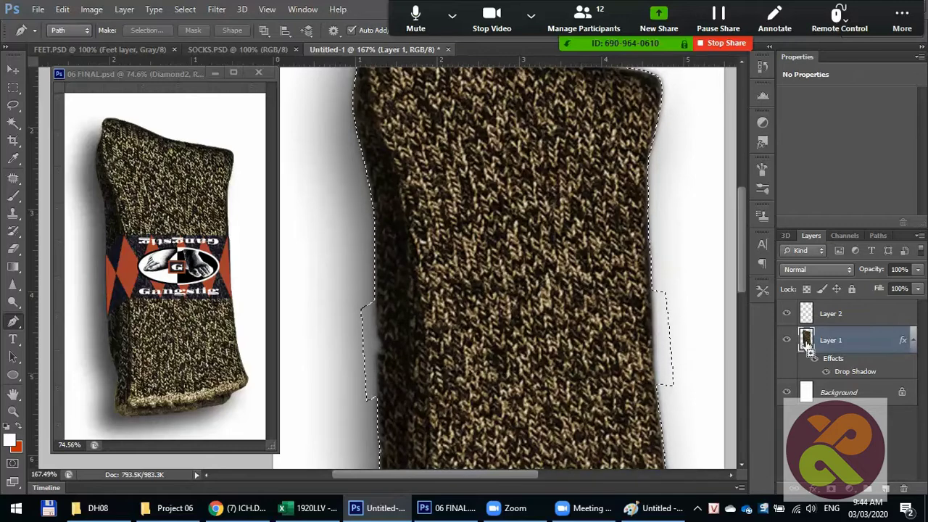
key(ctrl+z)
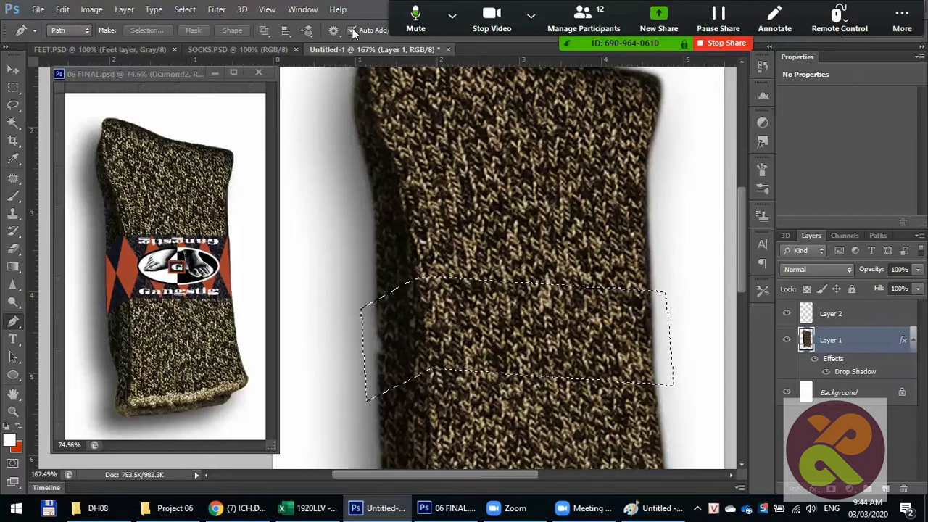
click(185, 10)
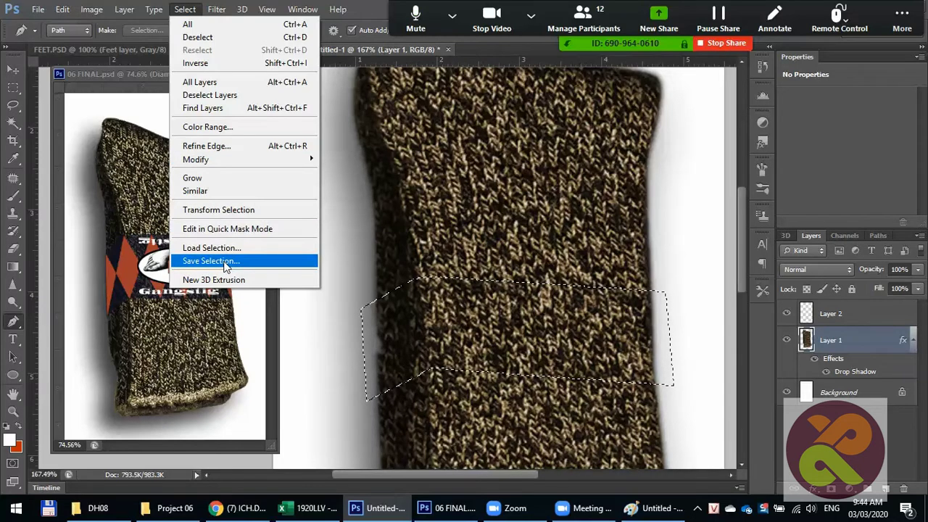
Step: Save the band selection as channel Alpha 1, then load Layer 1's sock outline as the selection
click(217, 262)
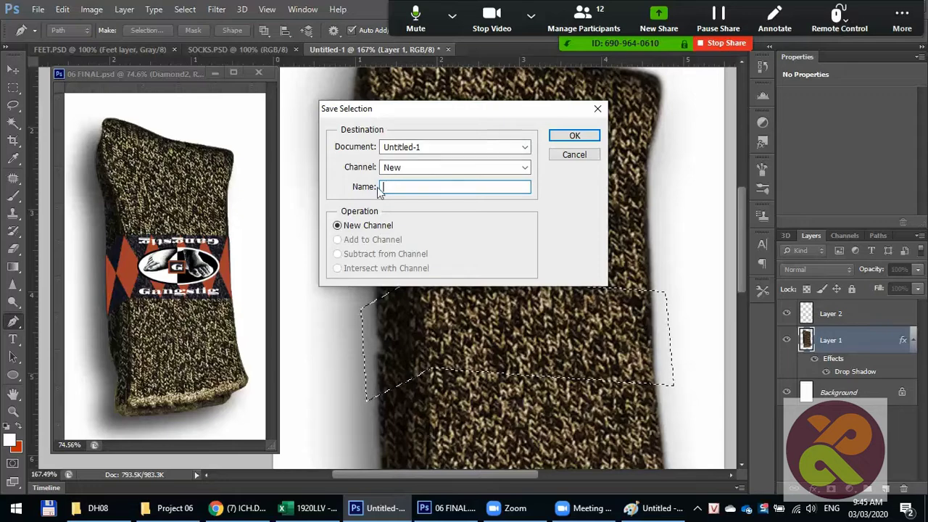
click(574, 136)
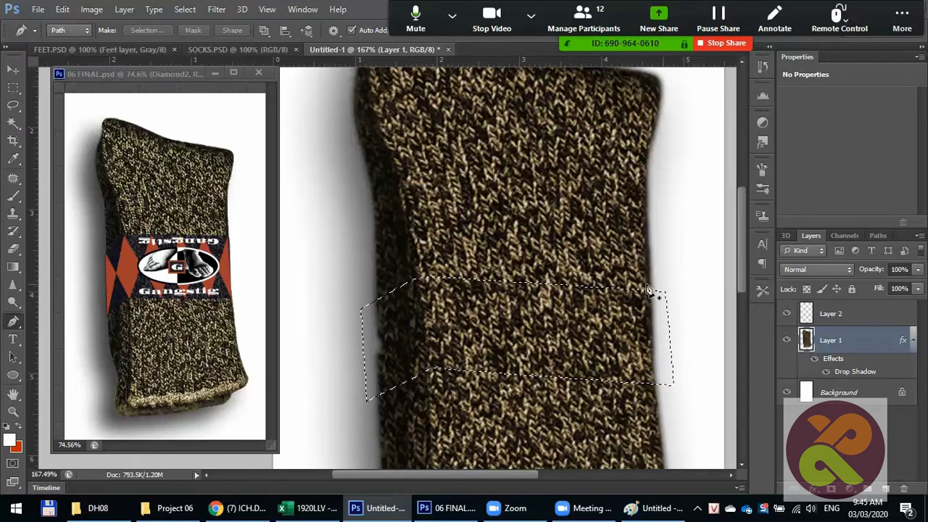
ctrl+click(808, 339)
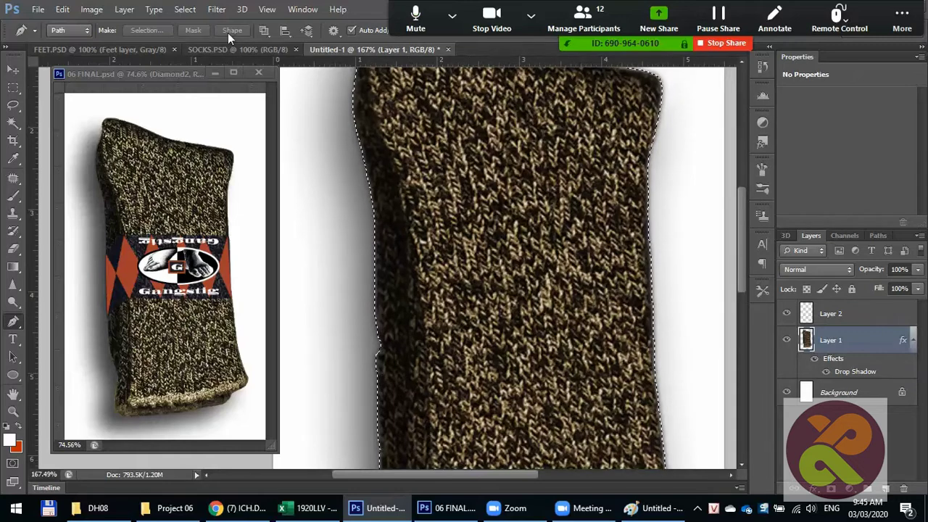
Step: Load channel Alpha 1 with Intersect with Selection, clipping the band to the sock outline
click(183, 10)
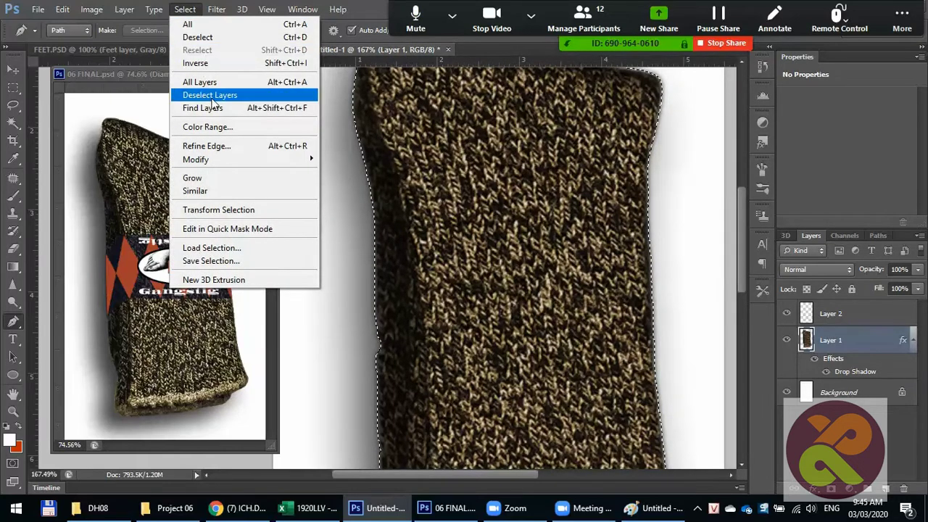
click(219, 251)
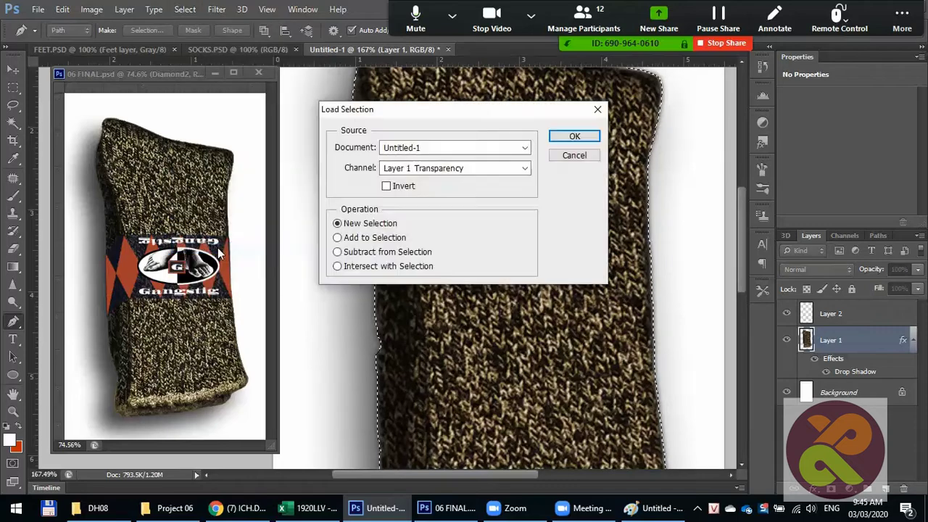
click(446, 170)
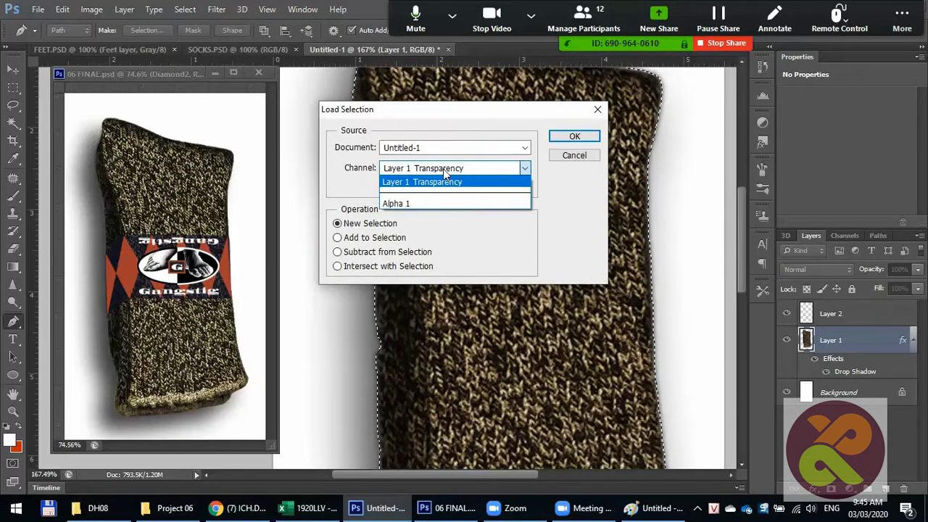
click(402, 201)
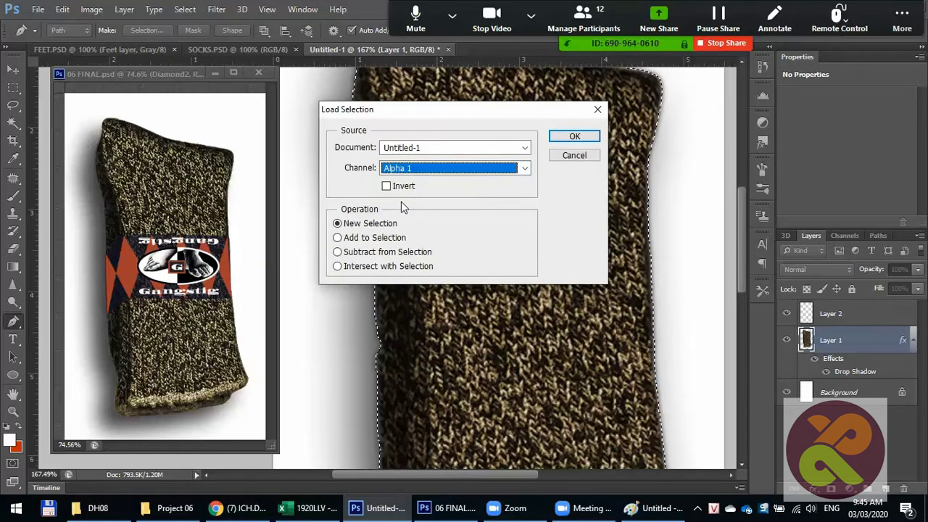
click(348, 268)
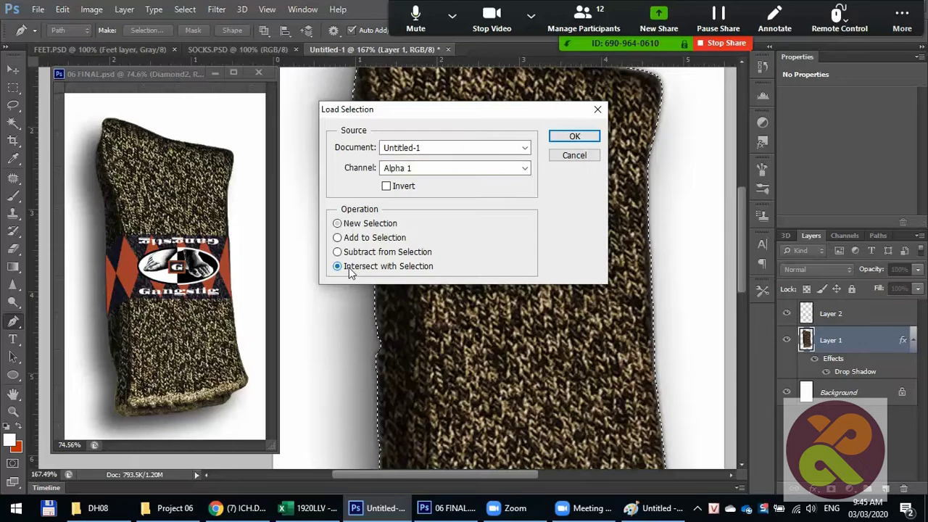
click(566, 139)
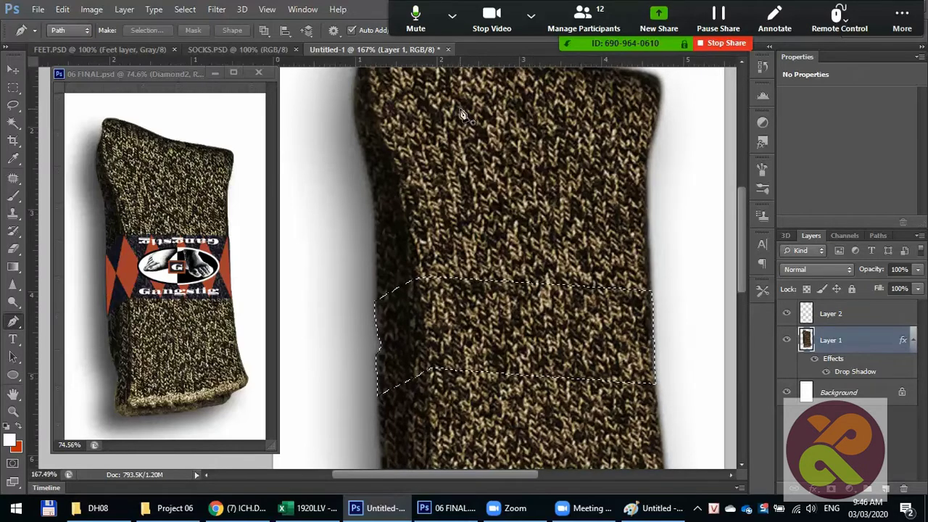
Step: On Layer 2, fill the band selection with dark blue and deselect
click(847, 322)
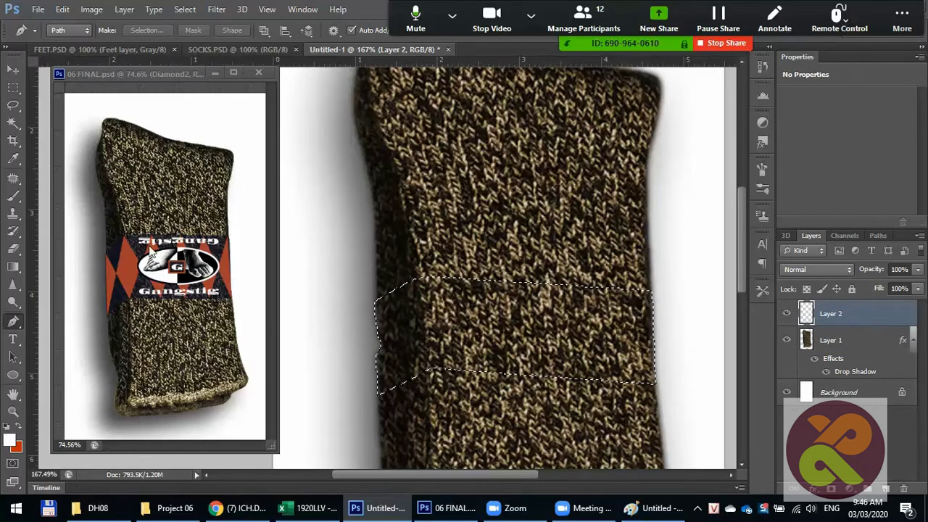
click(9, 441)
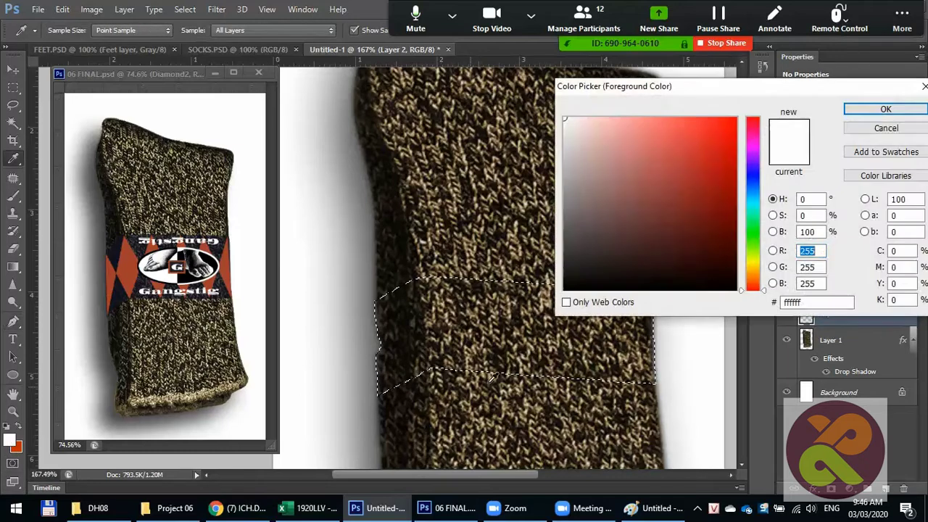
click(755, 172)
click(720, 182)
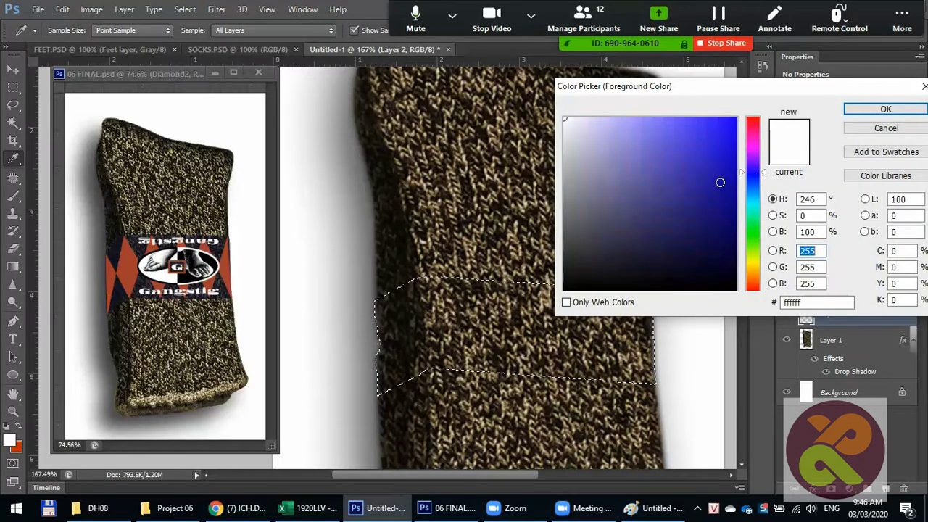
click(863, 110)
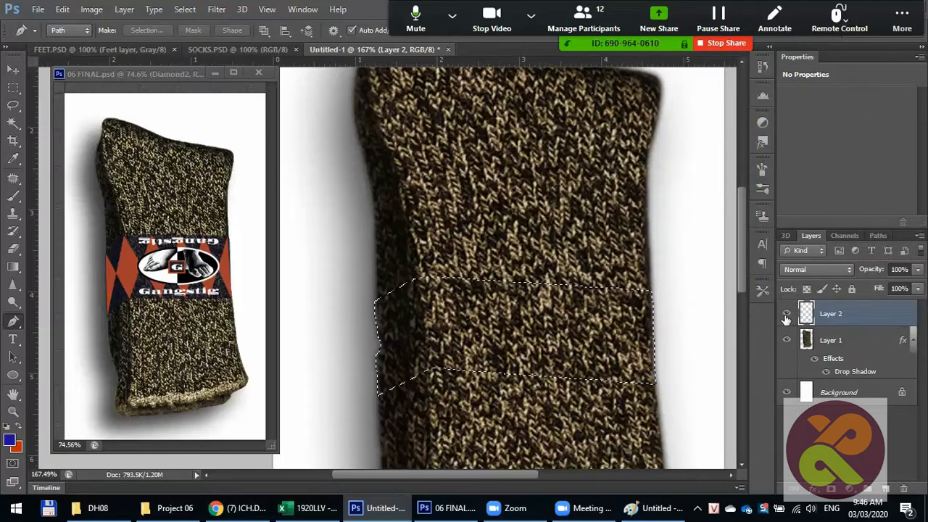
key(alt+BackSpace)
key(ctrl+d)
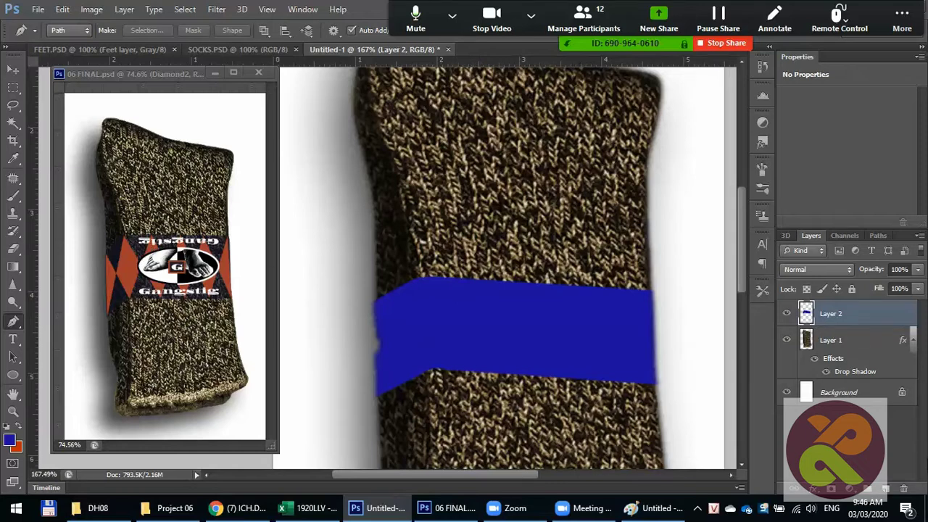
Step: Try Multiply and Overlay blend modes on the blue band, then return it to Normal
click(839, 271)
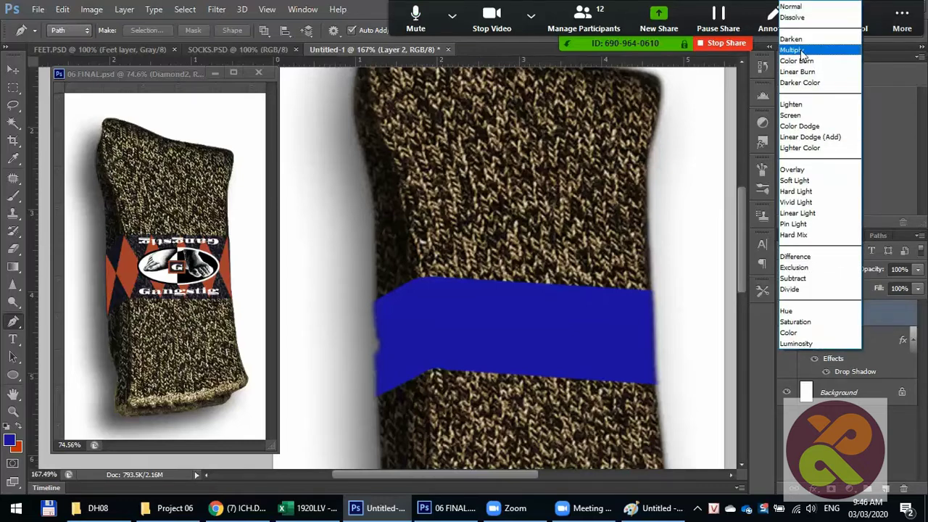
click(794, 50)
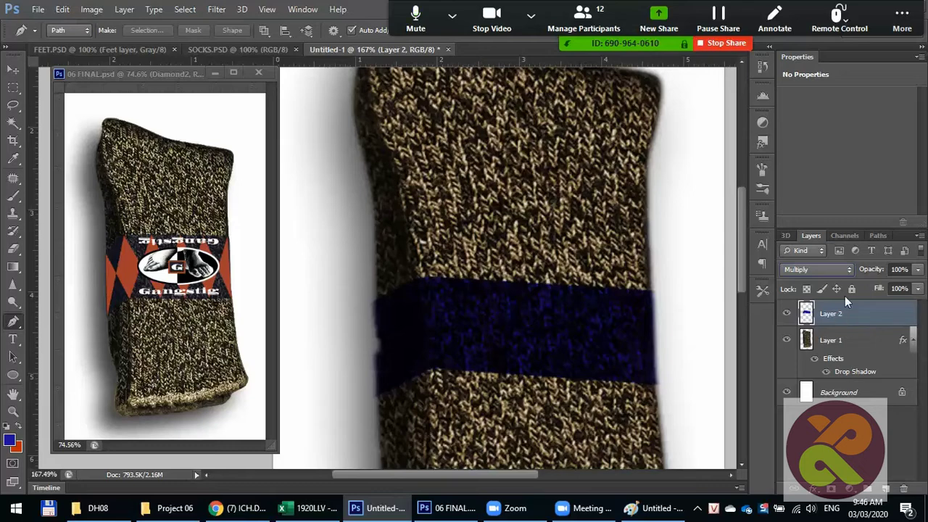
click(848, 269)
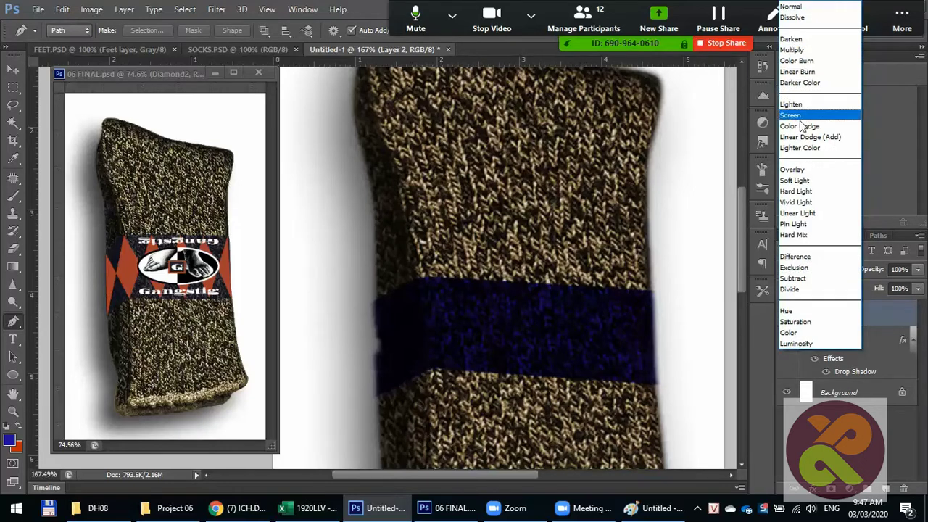
click(797, 169)
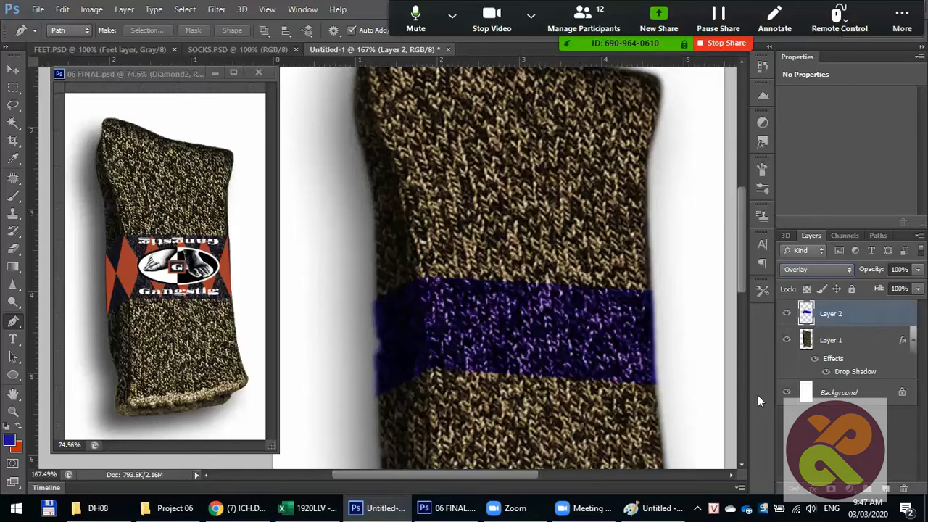
click(828, 269)
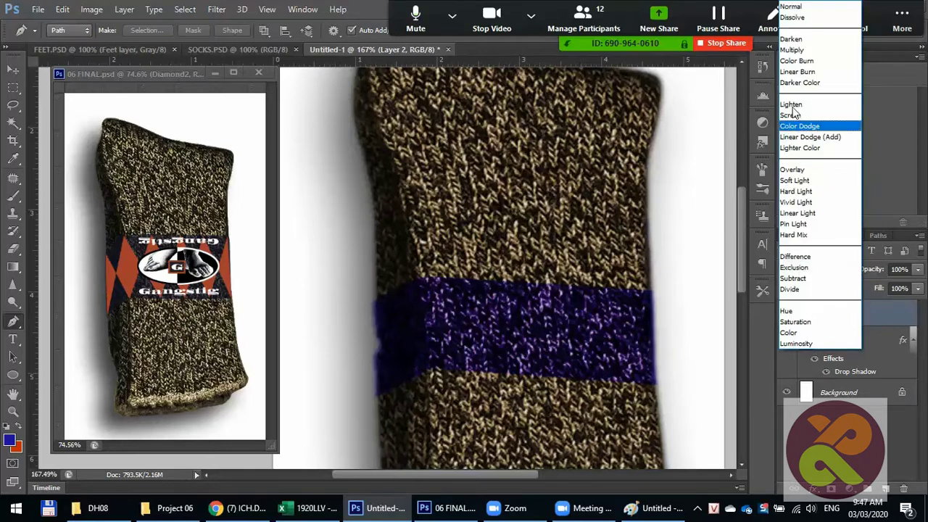
click(805, 8)
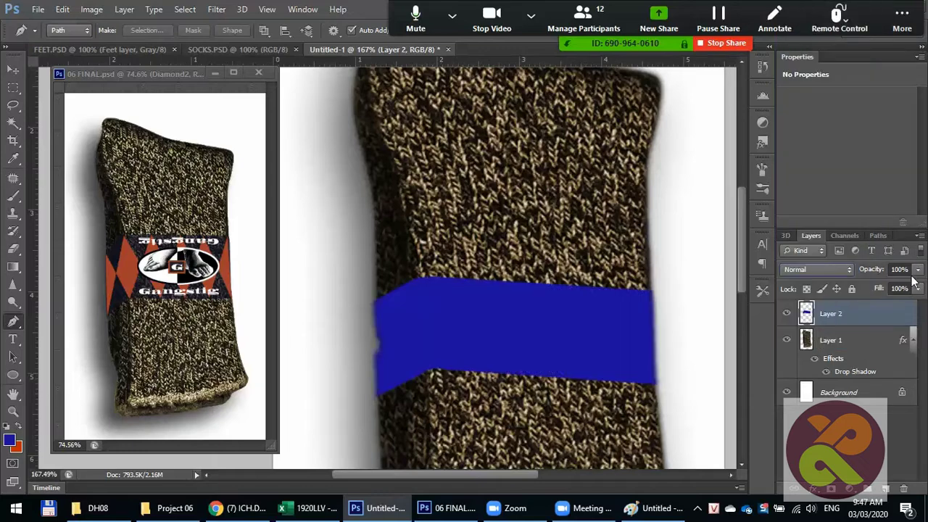
Step: Lower Layer 2's fill to about 32% so the knit texture shows through
drag(918, 289, 863, 302)
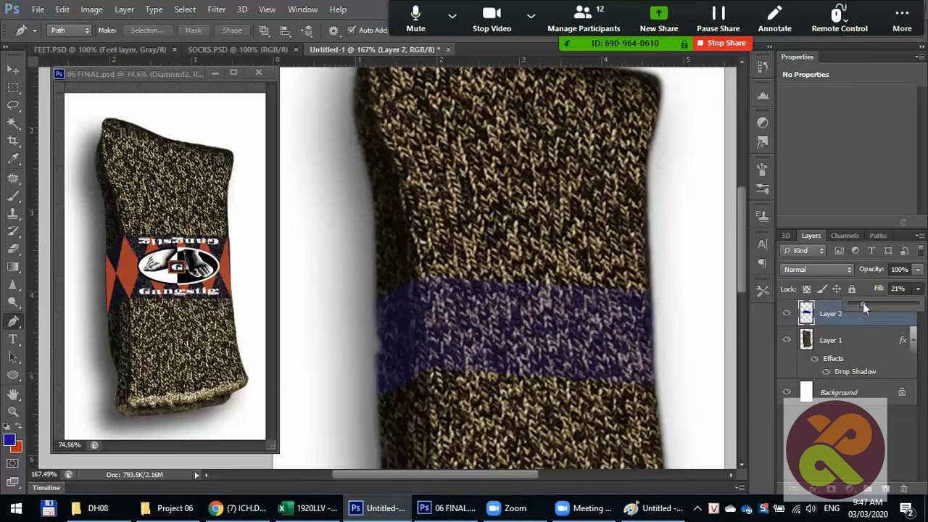
drag(863, 302, 867, 303)
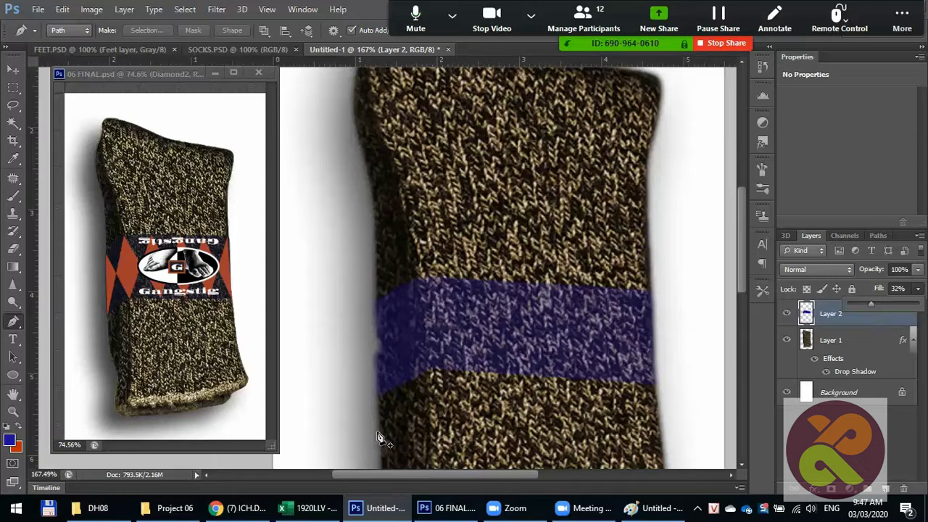
click(805, 165)
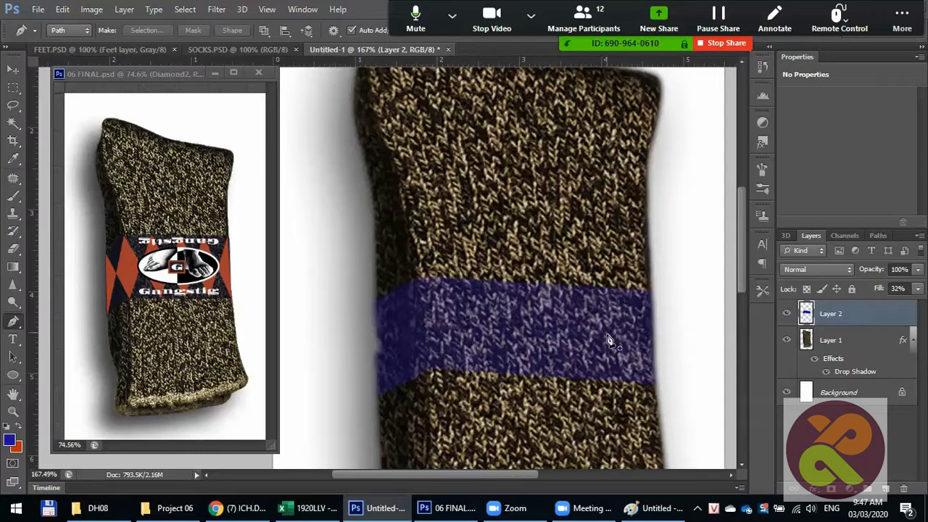
drag(551, 364, 549, 242)
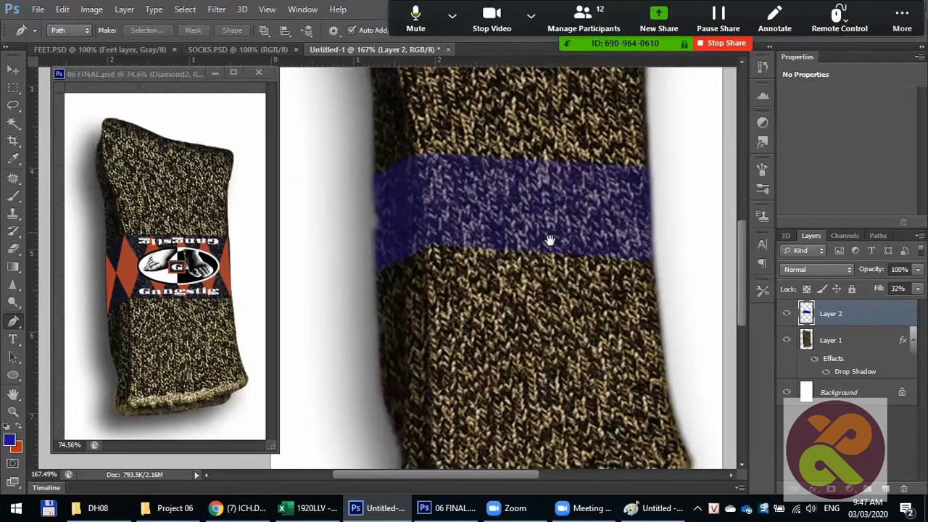
Step: Add a new empty layer above the blue band and show the Paths panel
click(887, 489)
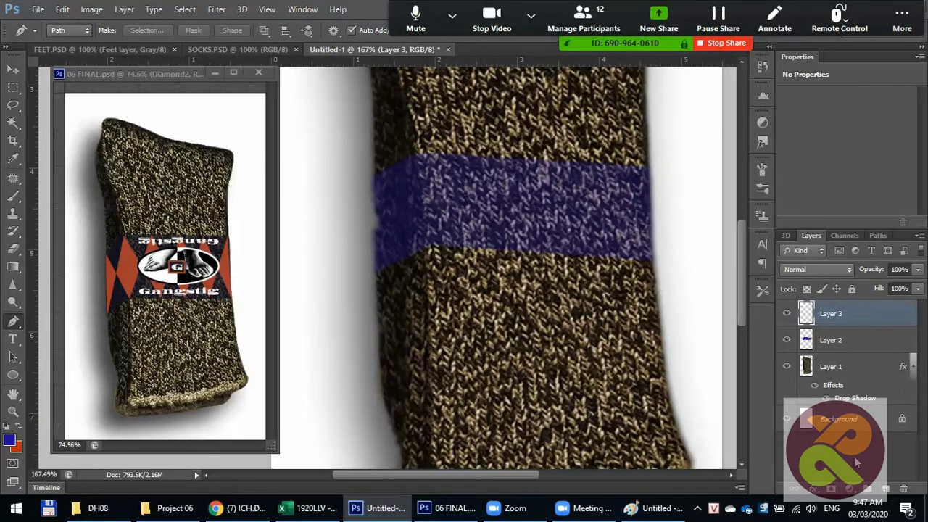
click(878, 235)
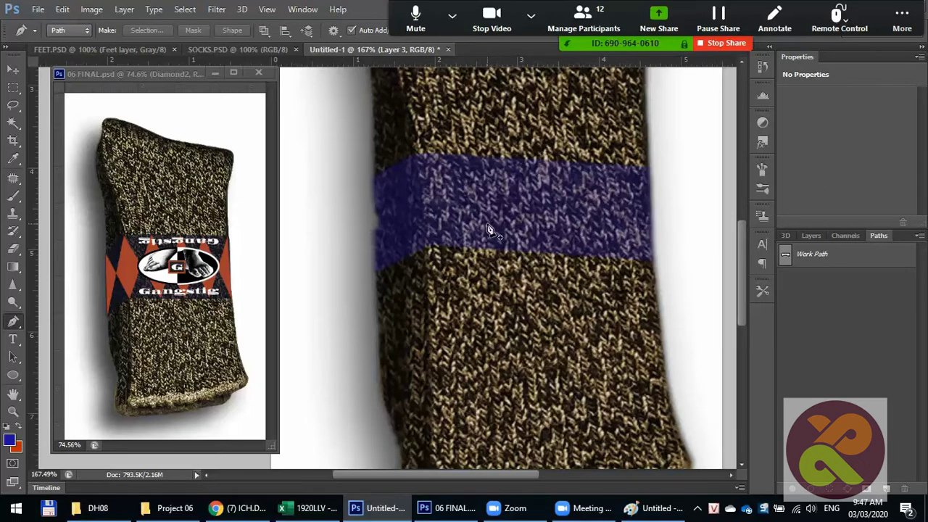
scroll(476, 196, up, 2)
scroll(476, 196, up, 1)
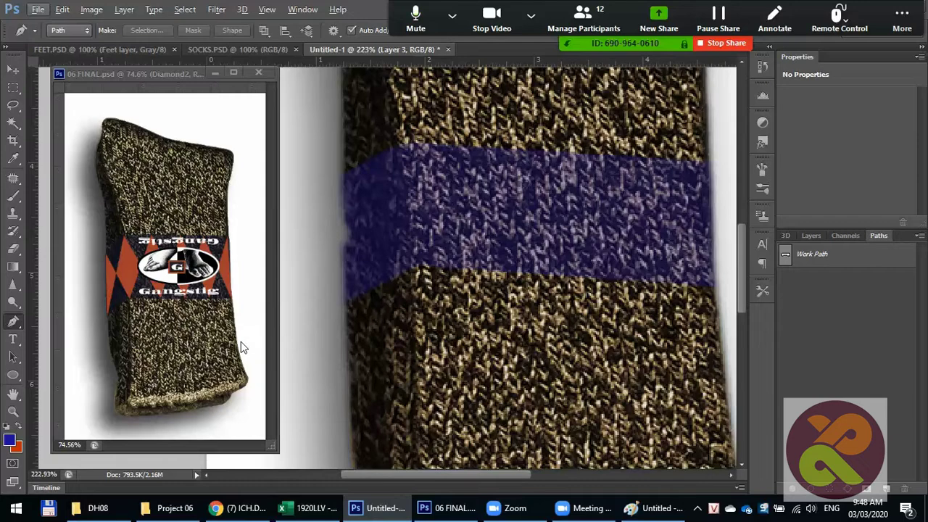
Step: Inspect 06 FINAL's diamond paths, then start a pen path at Untitled-1's band lower-left corner
click(105, 256)
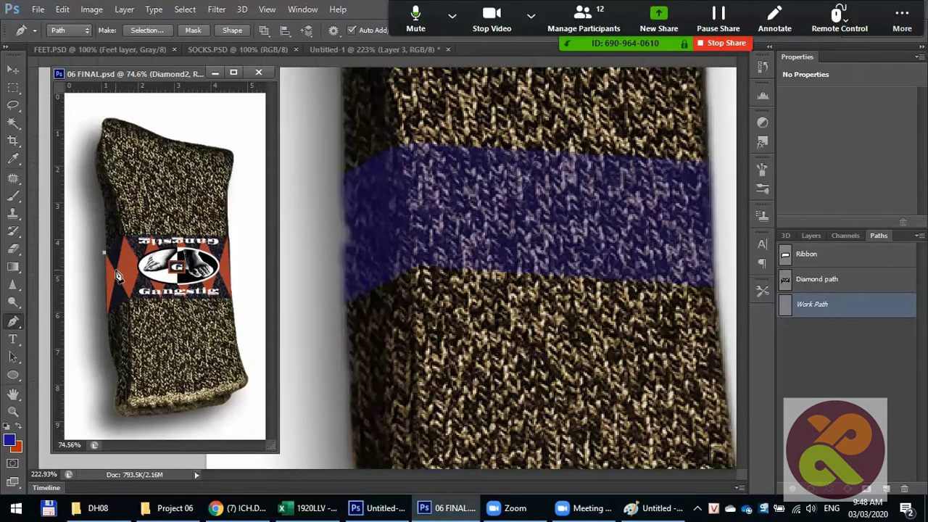
click(116, 273)
click(108, 313)
click(104, 254)
click(347, 298)
click(345, 302)
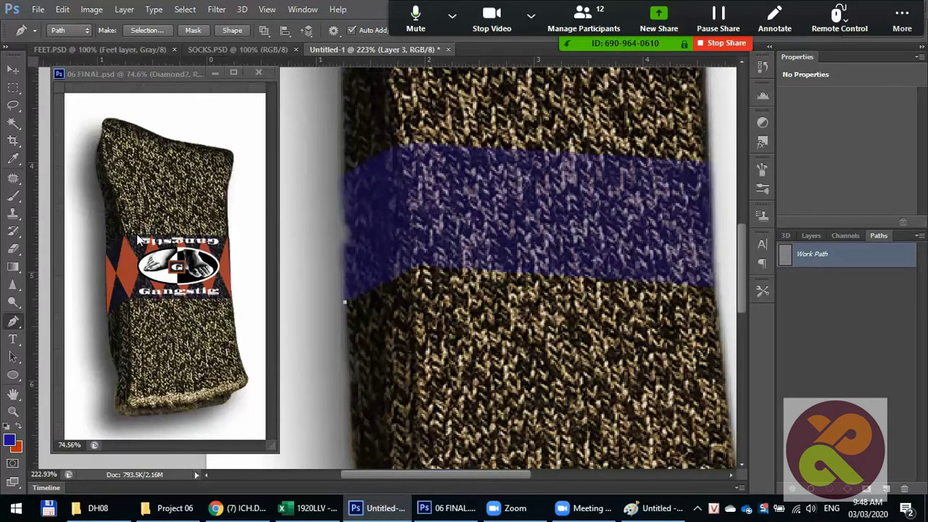
Step: Zigzag the pen path between the band's top and bottom edges to its right end
click(402, 149)
click(479, 271)
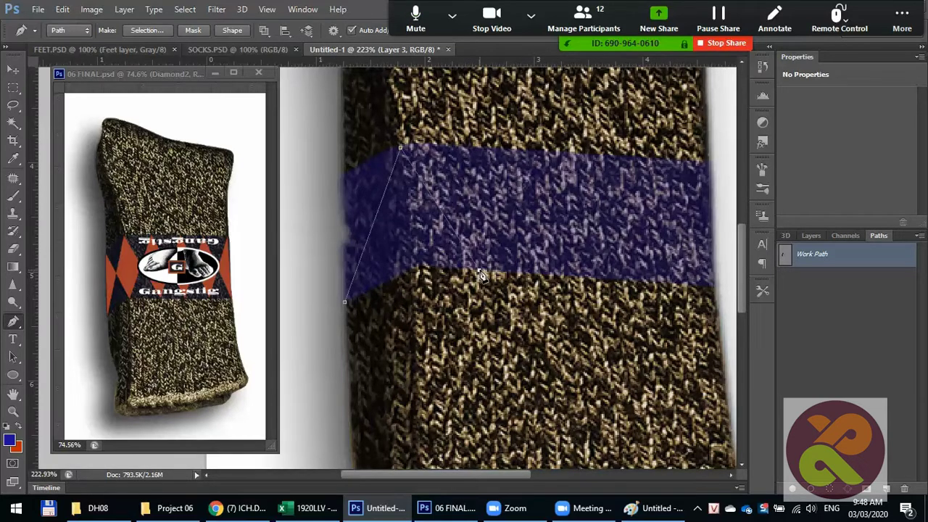
click(557, 156)
click(635, 280)
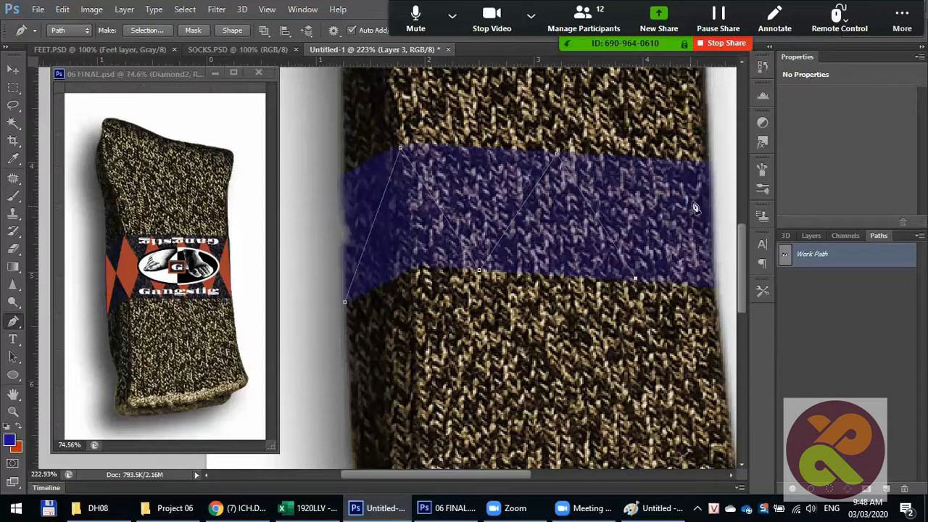
click(710, 165)
Step: Zigzag the path back left, close it, and load the diamond outline as a selection
click(641, 159)
click(568, 278)
click(484, 151)
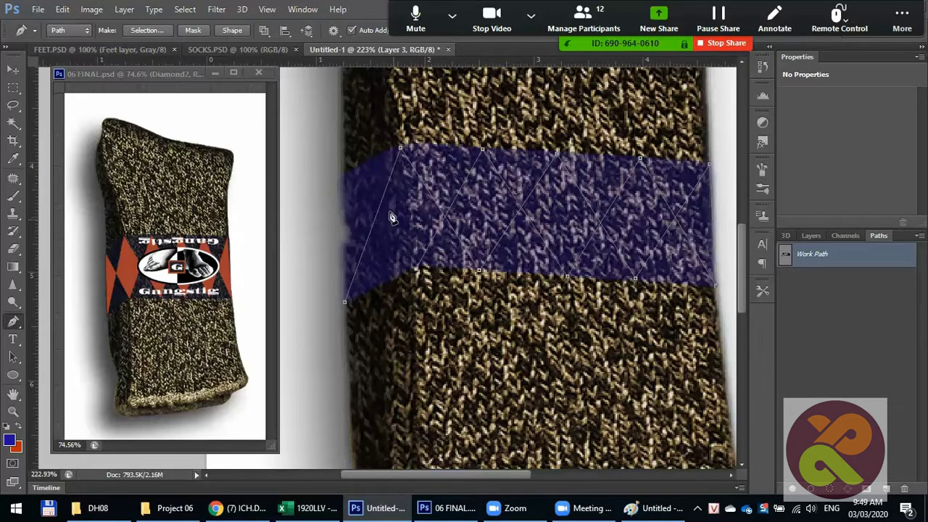
click(344, 177)
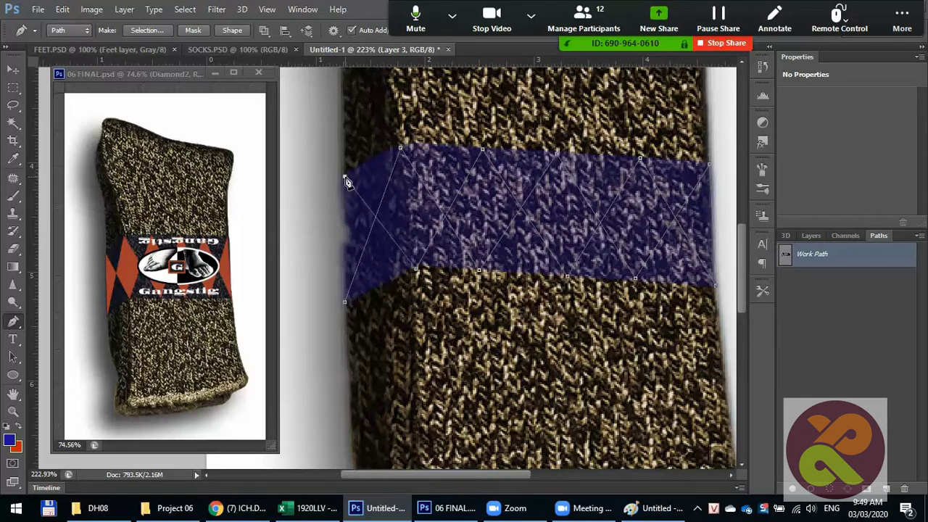
click(345, 305)
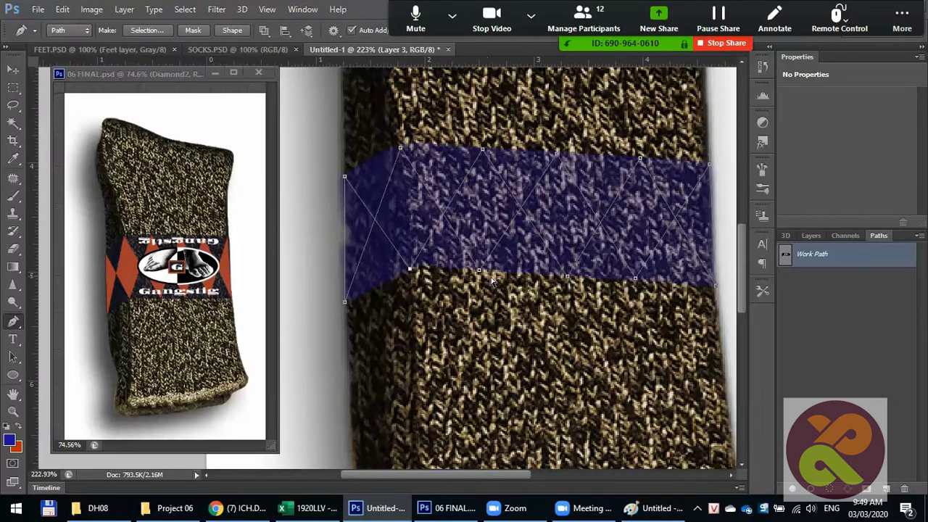
click(567, 277)
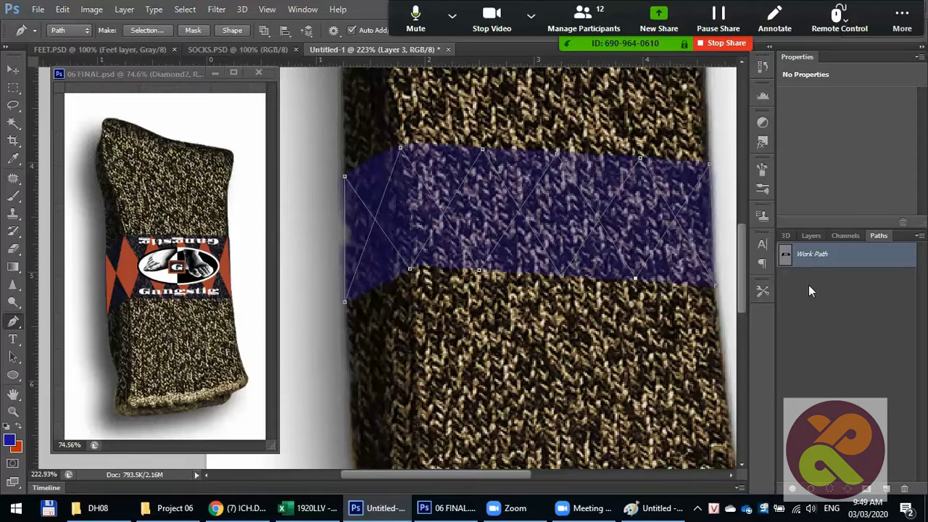
key(ctrl+Return)
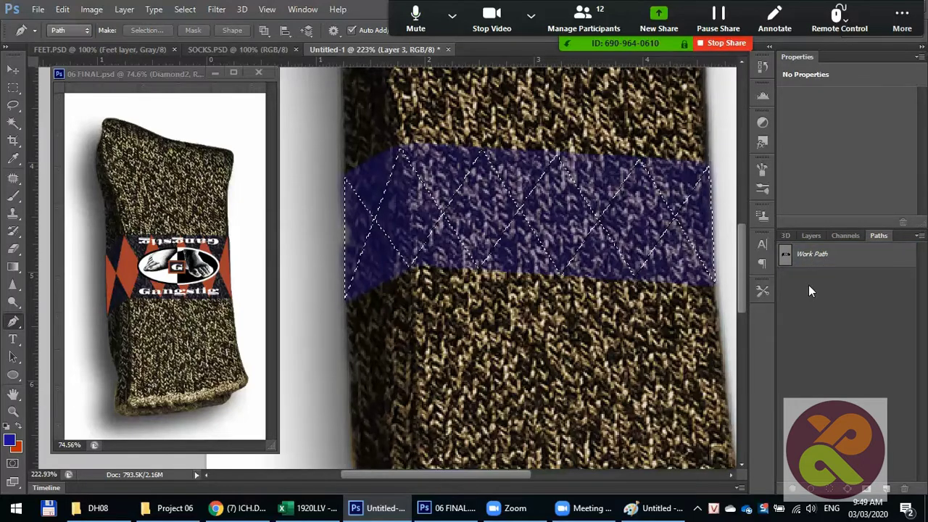
Step: Fill the diamond selection with orange-red #a13c2d sampled from 06 FINAL, then deselect
click(810, 235)
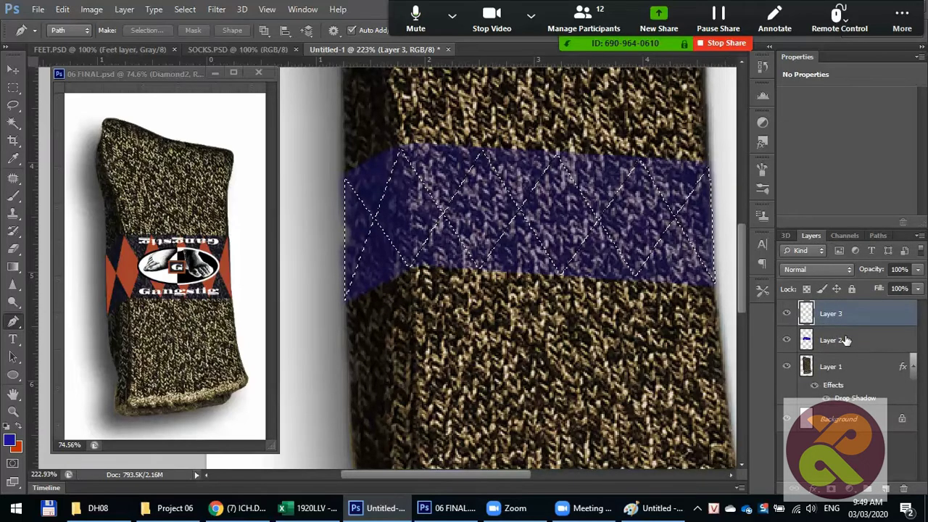
key(i)
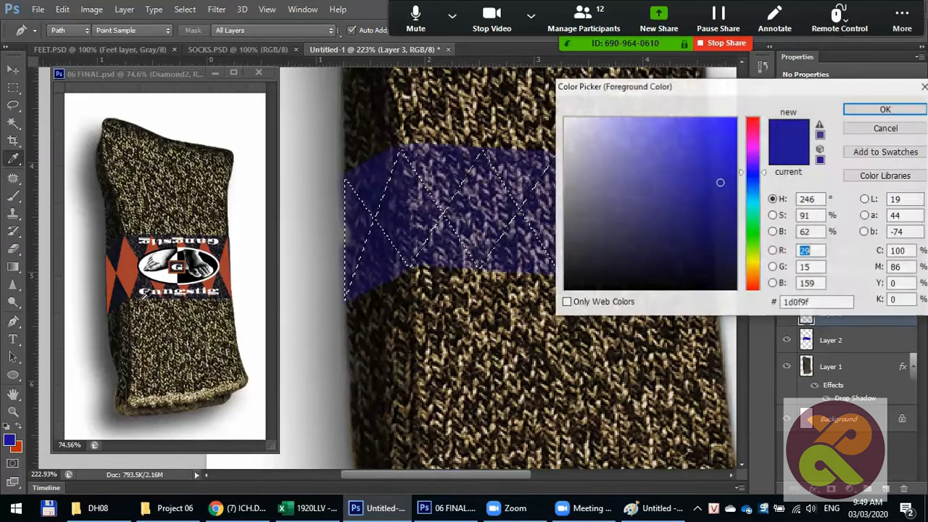
click(404, 231)
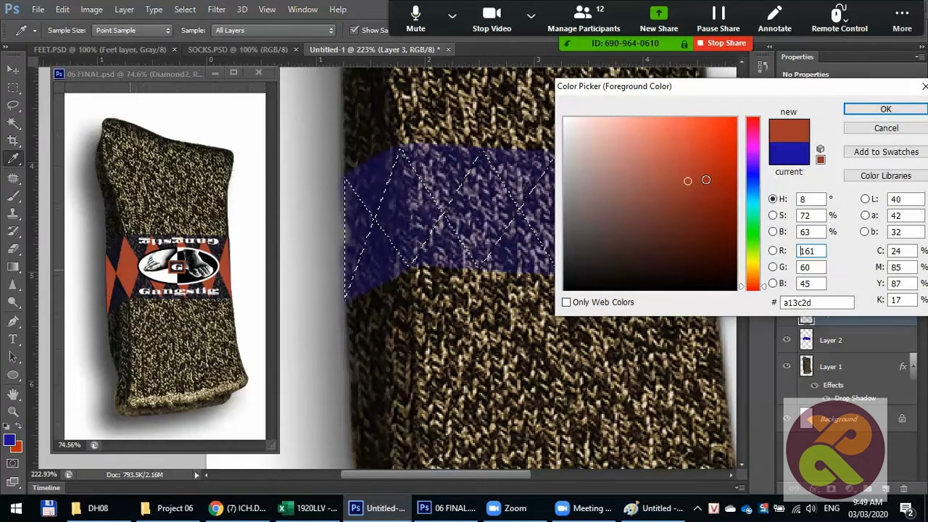
click(382, 231)
click(885, 109)
key(p)
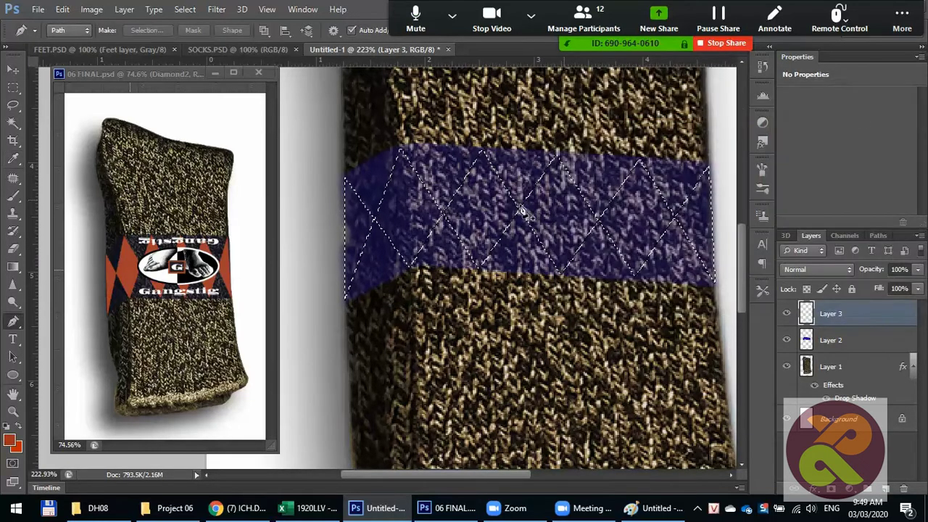
key(alt+BackSpace)
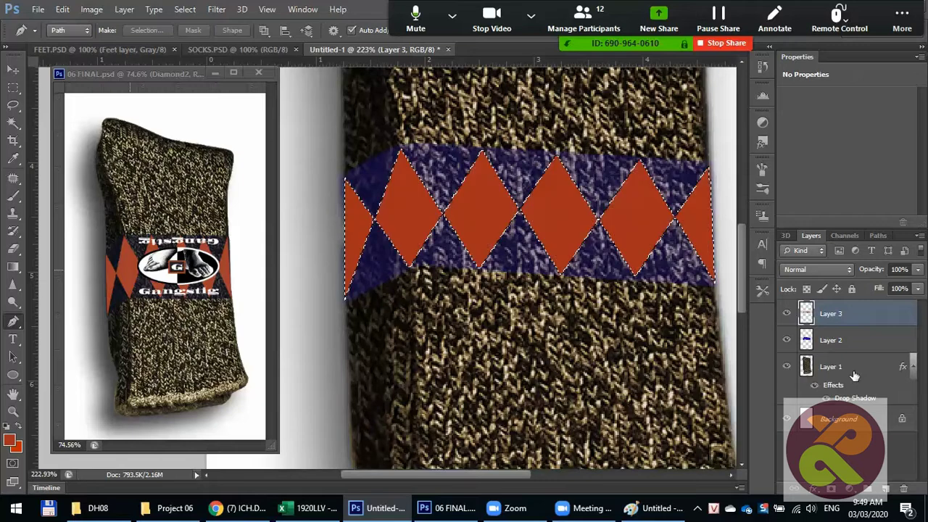
key(ctrl+d)
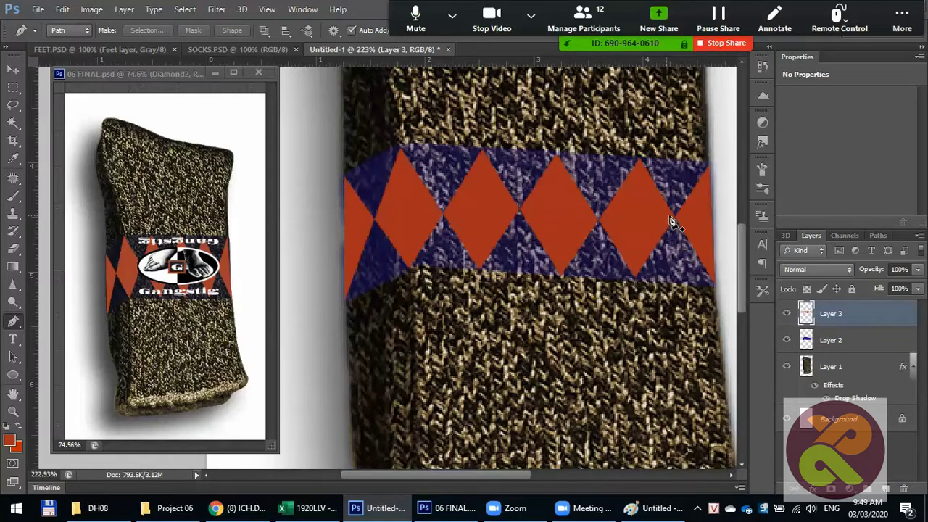
Step: Zoom into the 06 FINAL reference's logo area
click(189, 285)
scroll(188, 285, up, 3)
scroll(190, 284, up, 2)
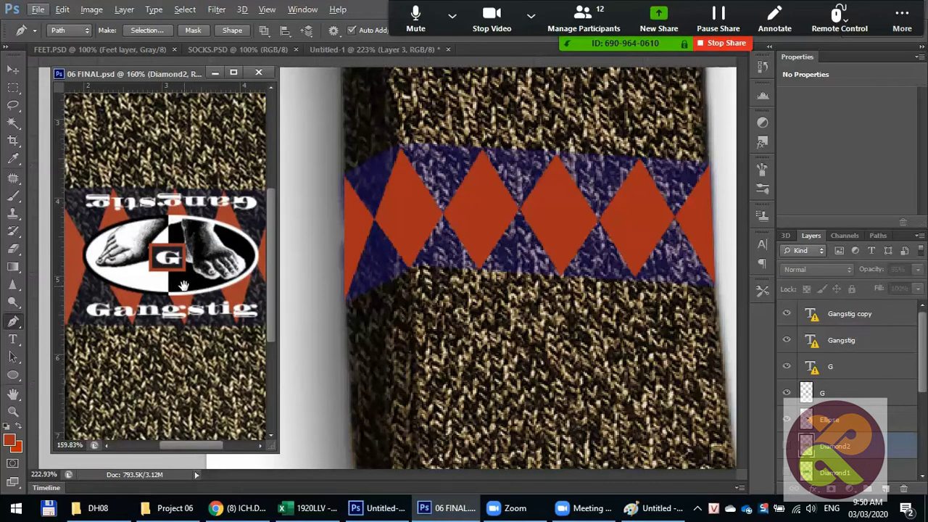
drag(187, 285, 173, 251)
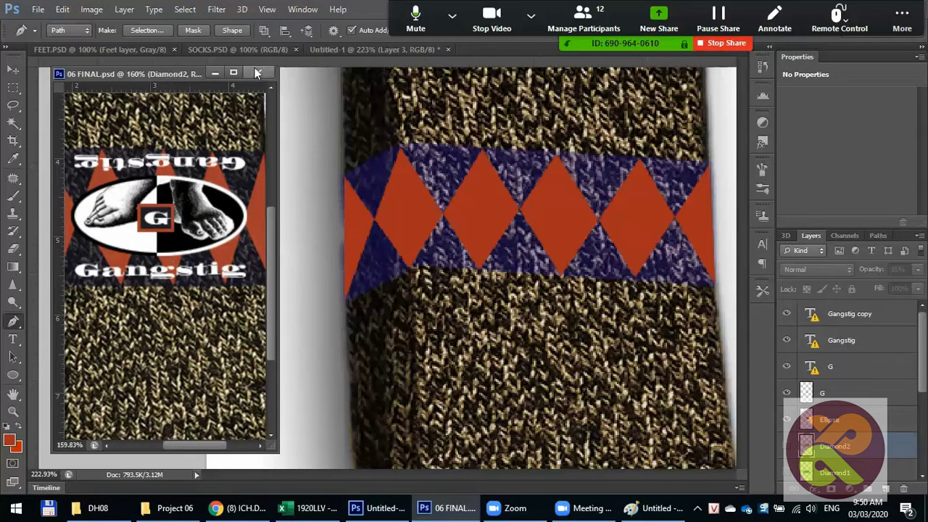
Step: Copy the FEET.PSD image into Untitled-1 as Layer 4, scaled to about 38% over the band
click(120, 51)
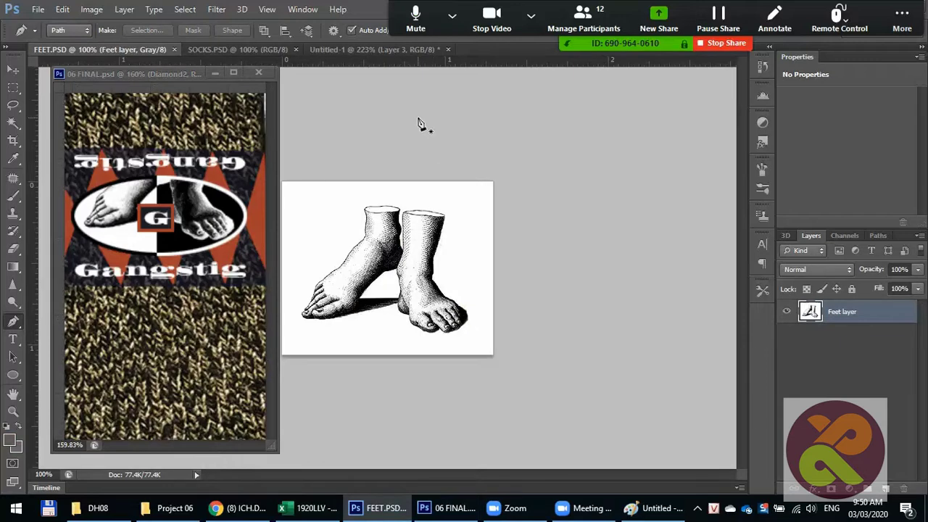
key(ctrl+a)
click(316, 50)
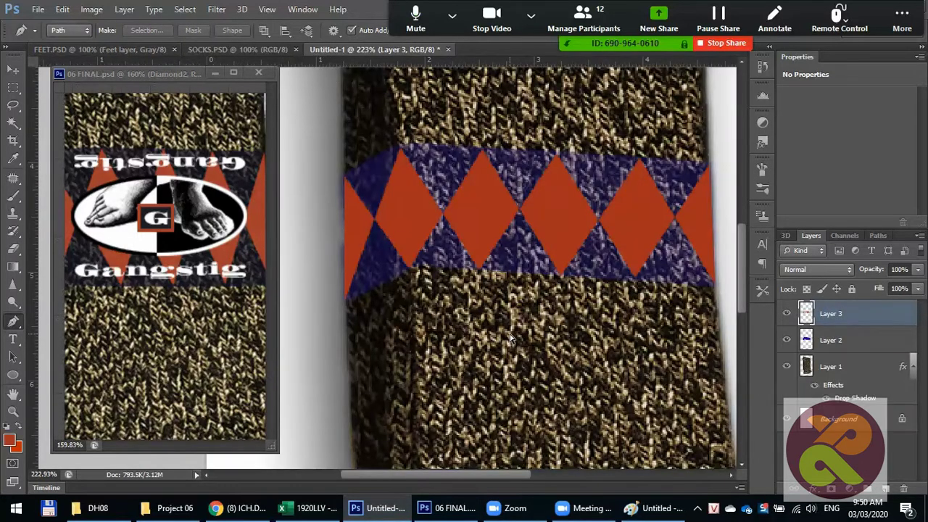
key(ctrl+v)
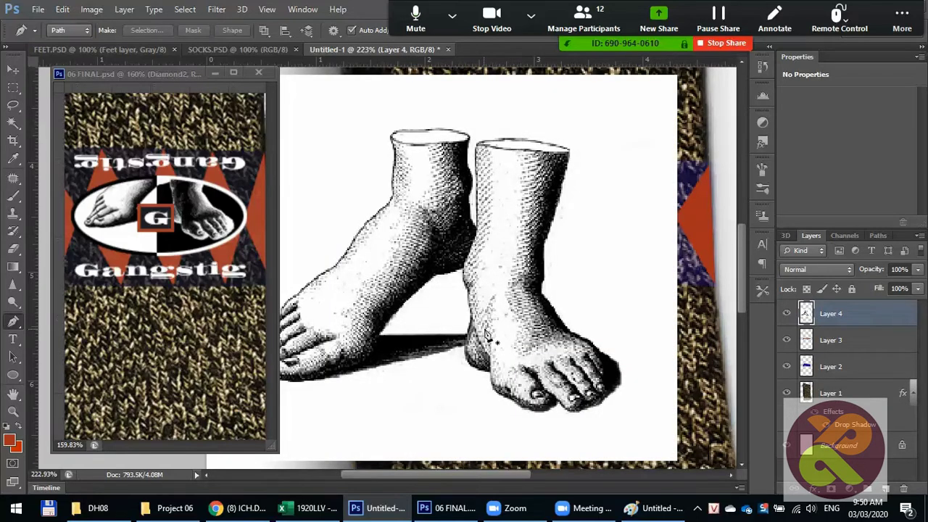
key(ctrl+t)
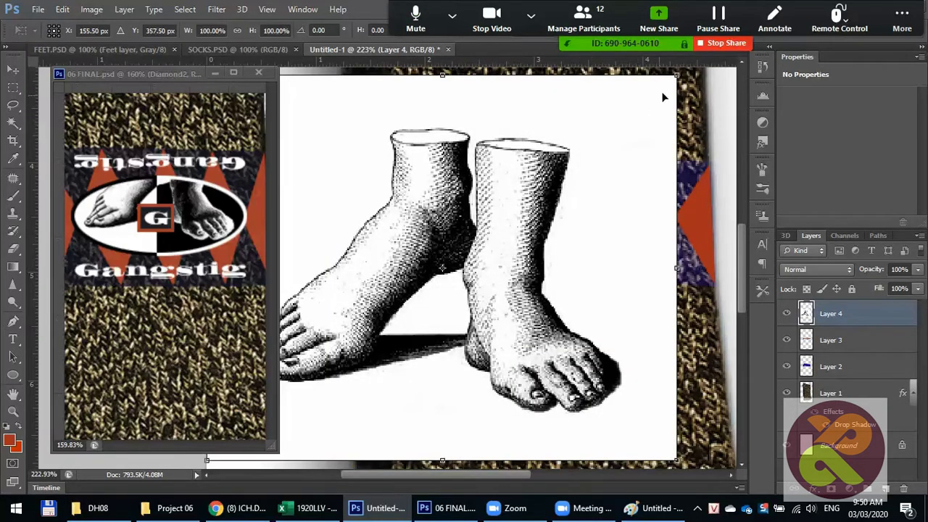
mouse_move(675, 81)
mouse_down()
mouse_move(578, 227)
mouse_move(569, 226)
mouse_up()
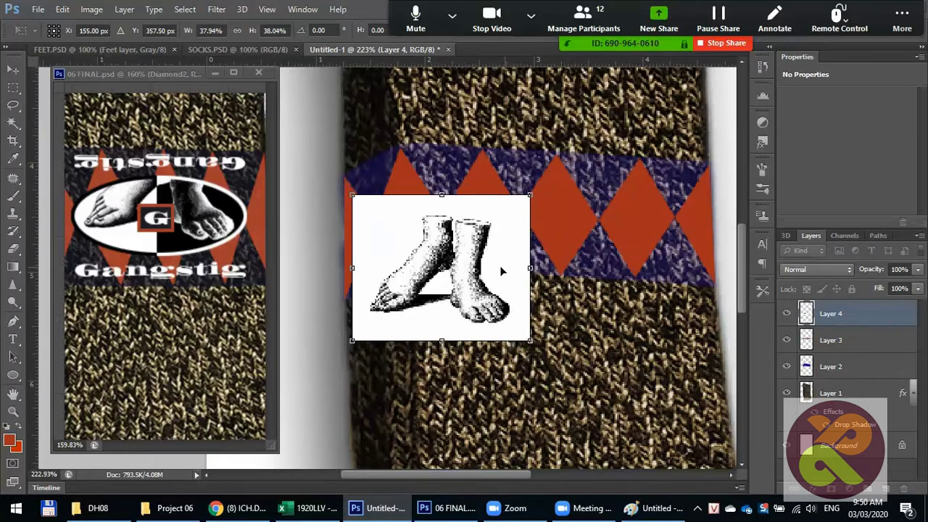
drag(500, 265, 573, 195)
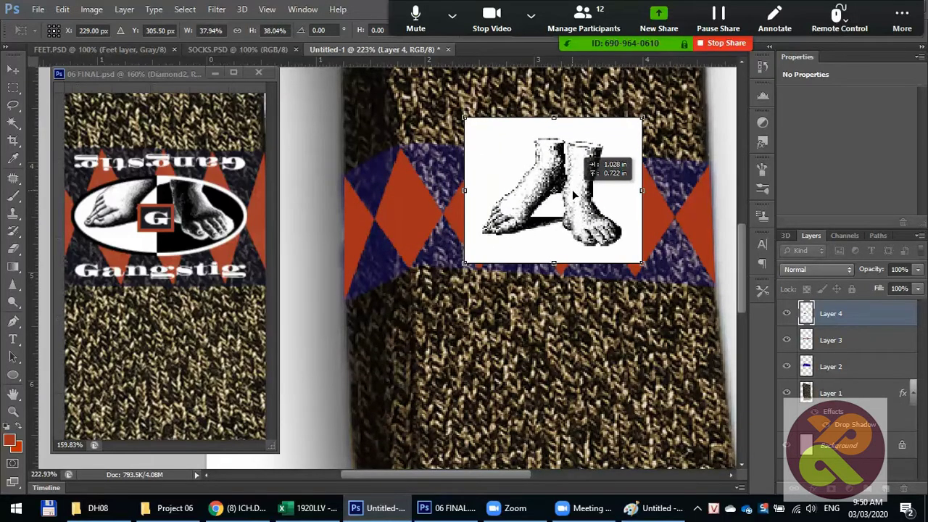
key(p)
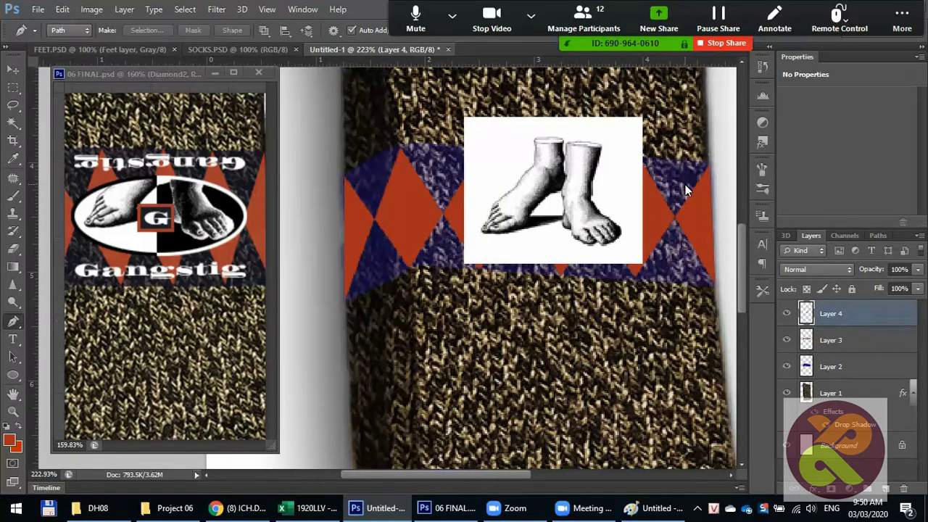
Step: Nudge the feet layer slightly up and left with the Move tool
click(13, 69)
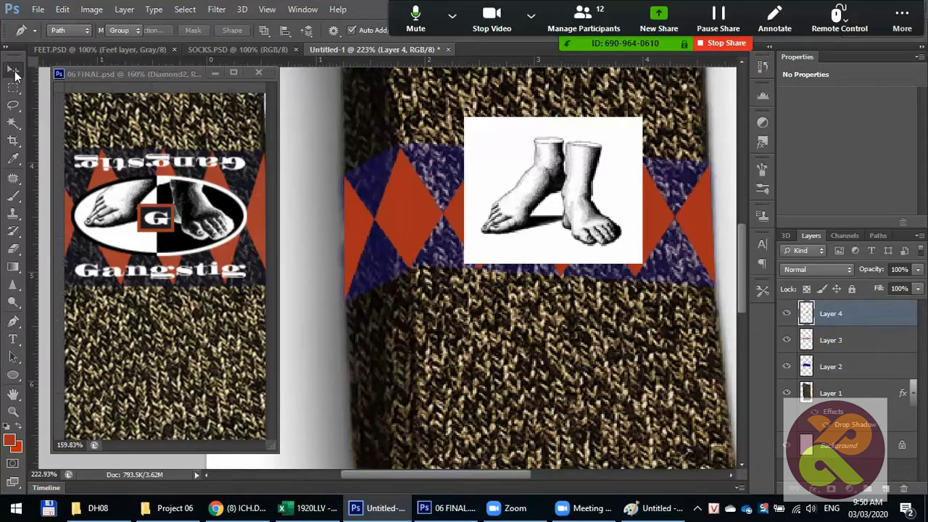
drag(564, 199, 552, 195)
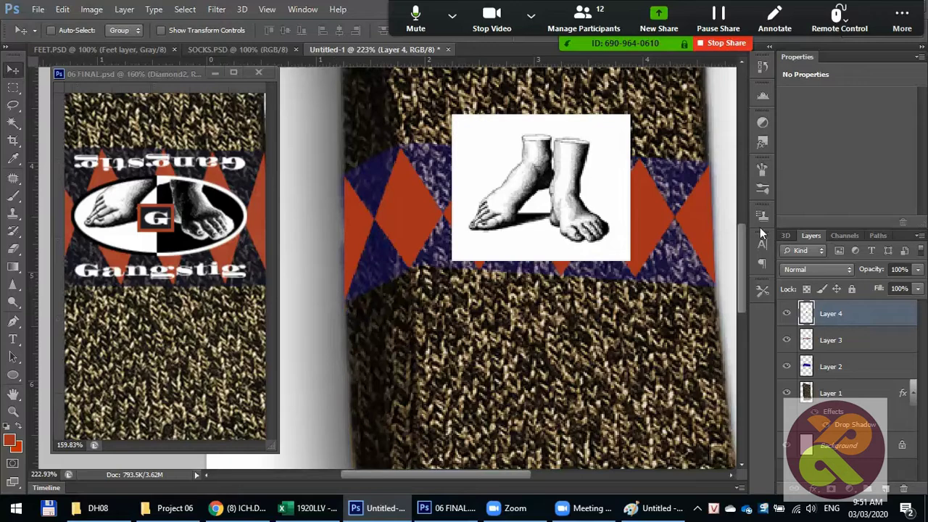
Step: Draw an ellipse shape over the feet image and shift it slightly left
click(13, 87)
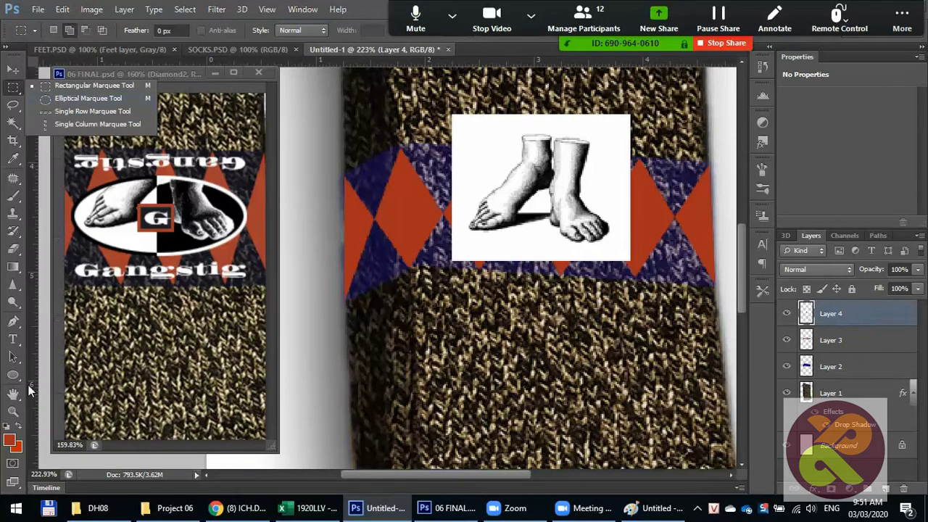
click(13, 375)
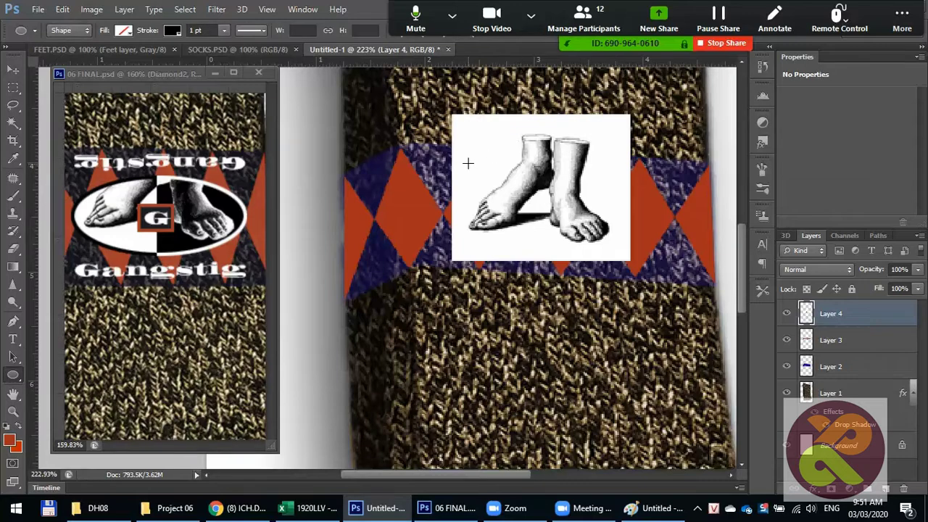
drag(466, 154, 601, 235)
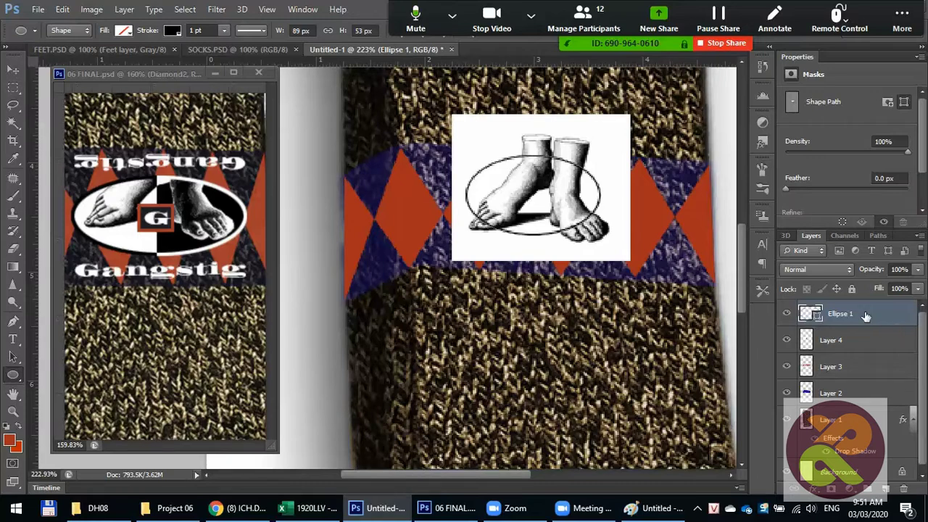
click(13, 70)
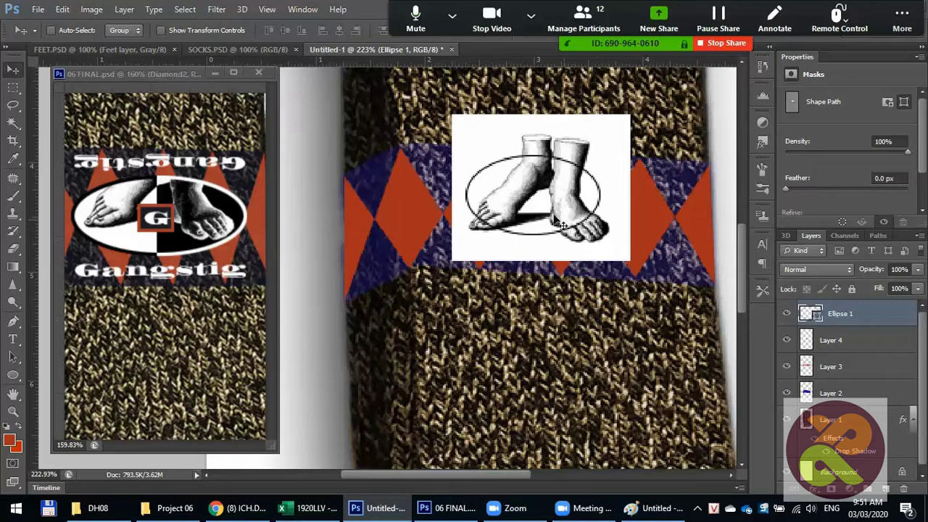
drag(533, 243, 517, 239)
Step: Transform the ellipse wider and flatter so it rings the base of the feet
key(ctrl+t)
drag(590, 188, 615, 191)
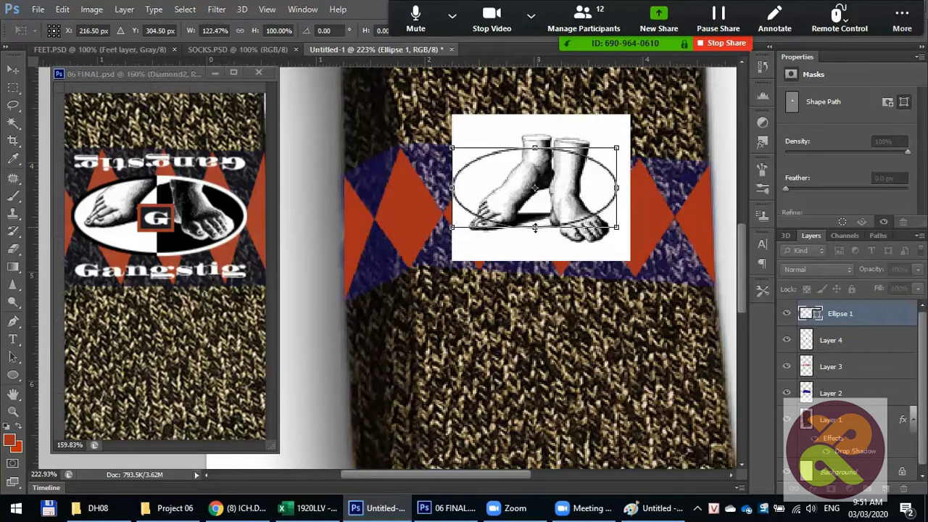
drag(535, 227, 546, 254)
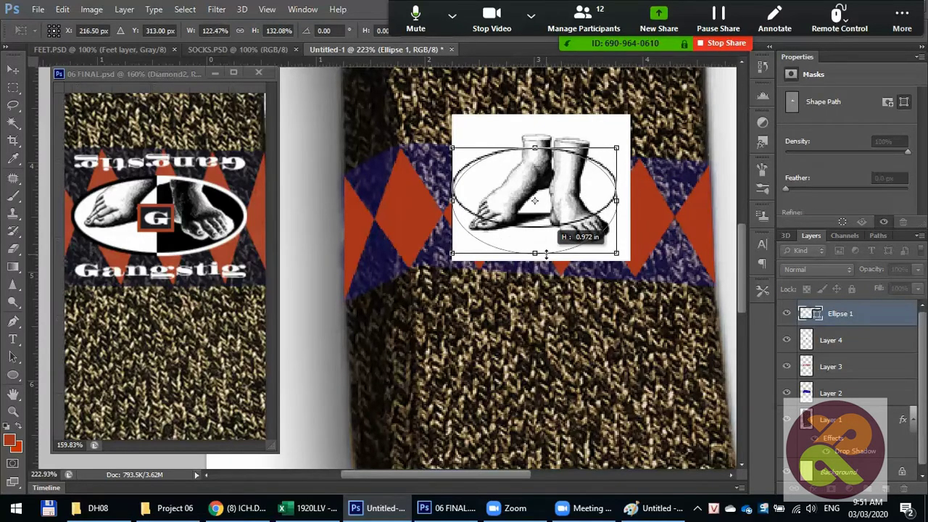
drag(546, 254, 546, 253)
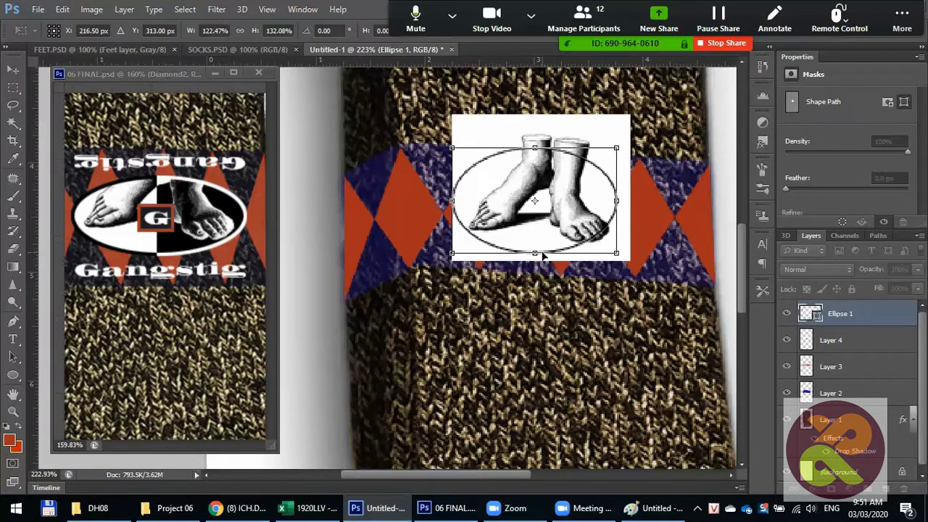
drag(622, 202, 630, 202)
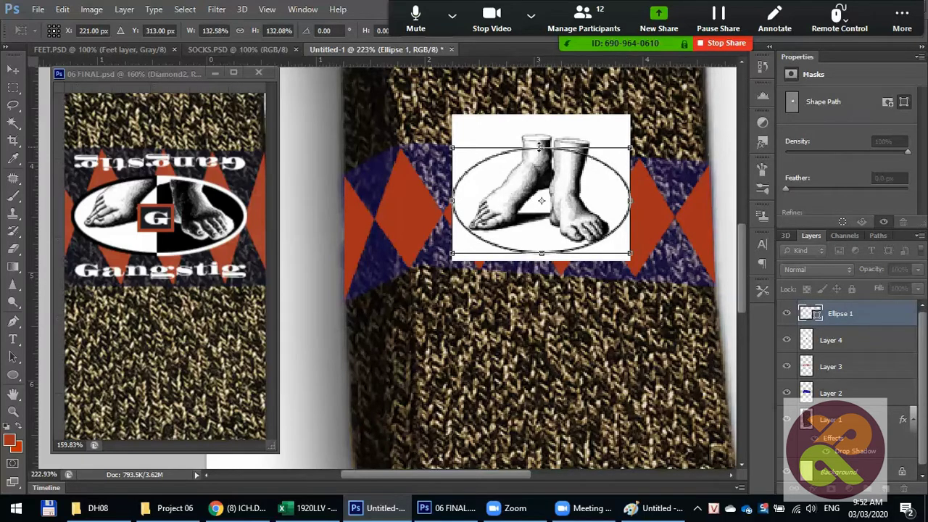
drag(541, 149, 541, 176)
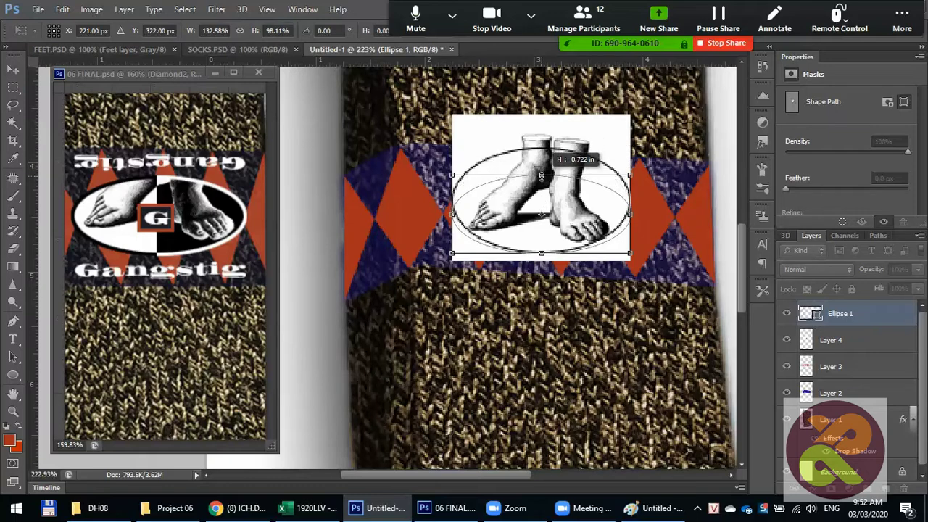
drag(542, 176, 541, 178)
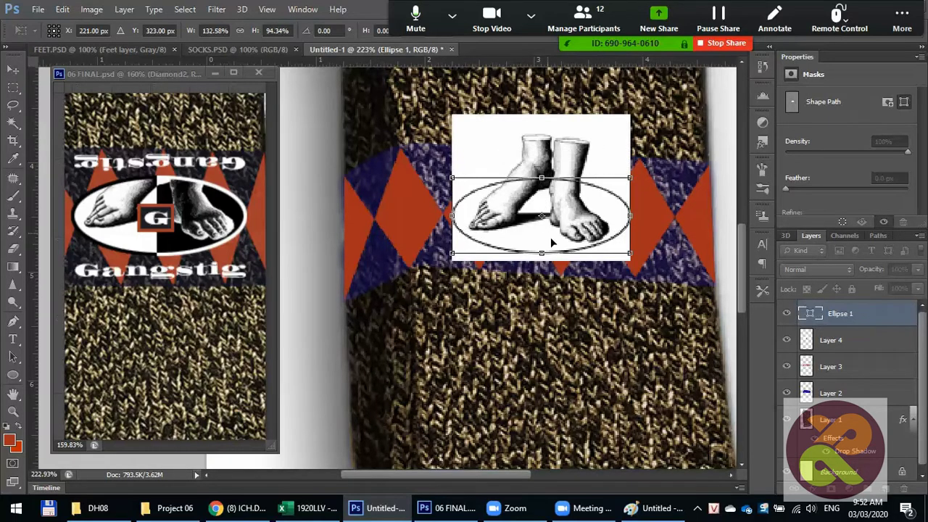
drag(543, 256, 550, 255)
key(Return)
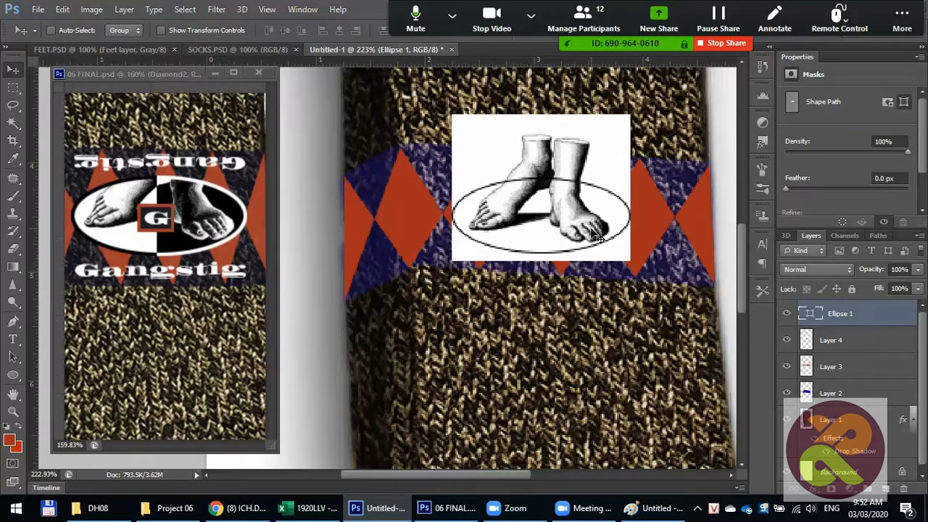
Step: Narrow the ellipse slightly and load its outline as a selection
key(ctrl+t)
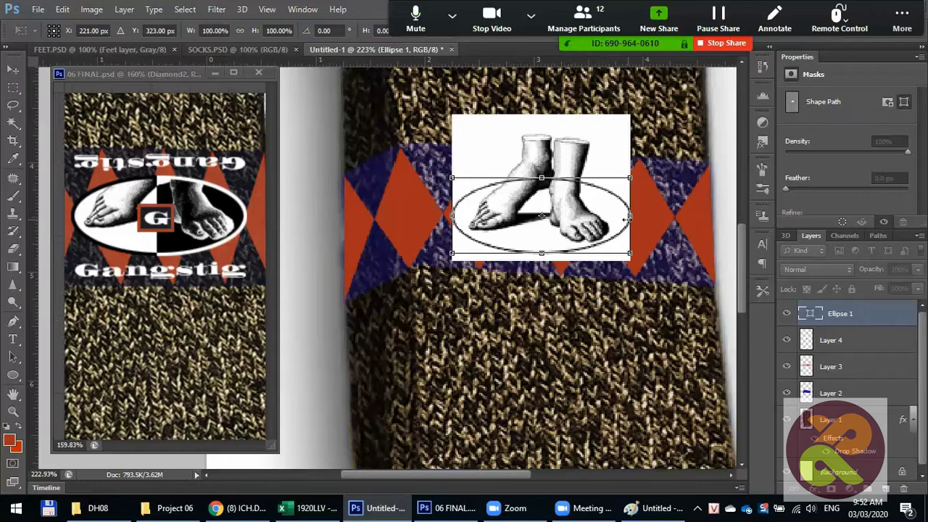
drag(628, 216, 623, 216)
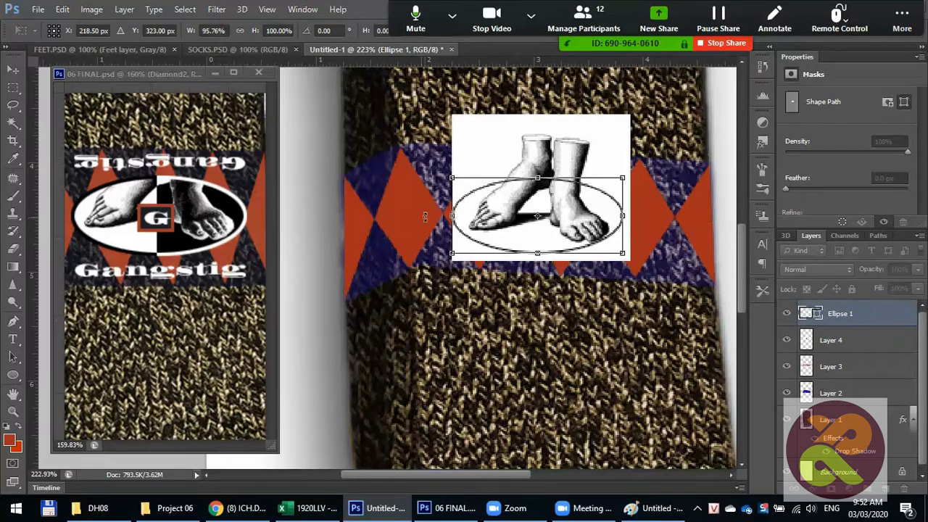
drag(453, 216, 459, 216)
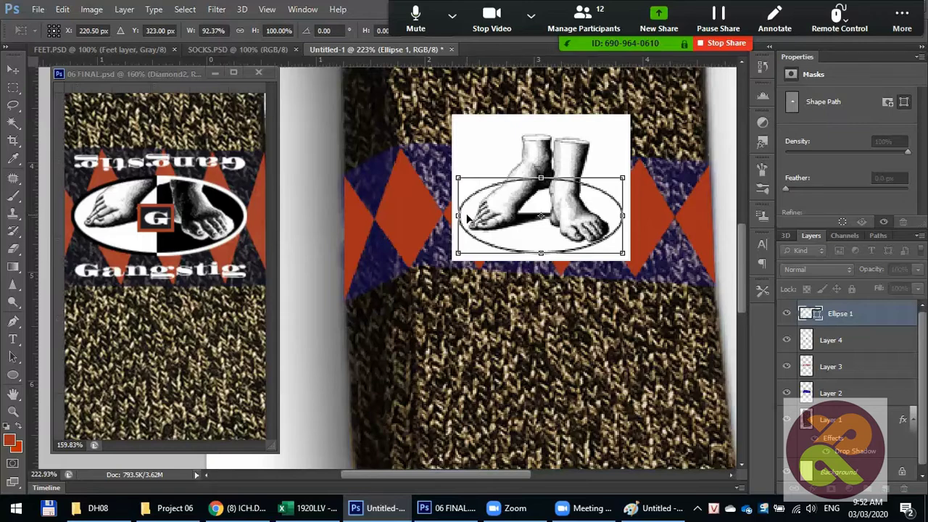
drag(458, 216, 453, 217)
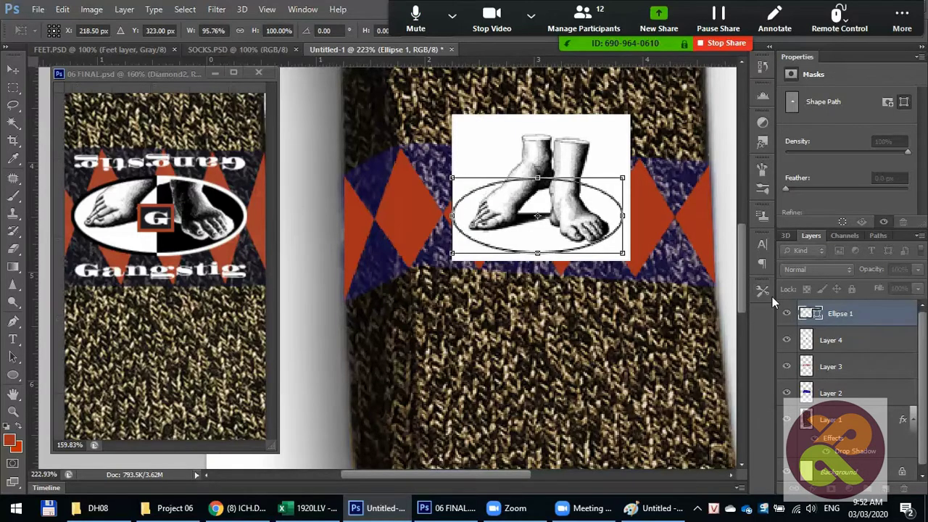
key(Return)
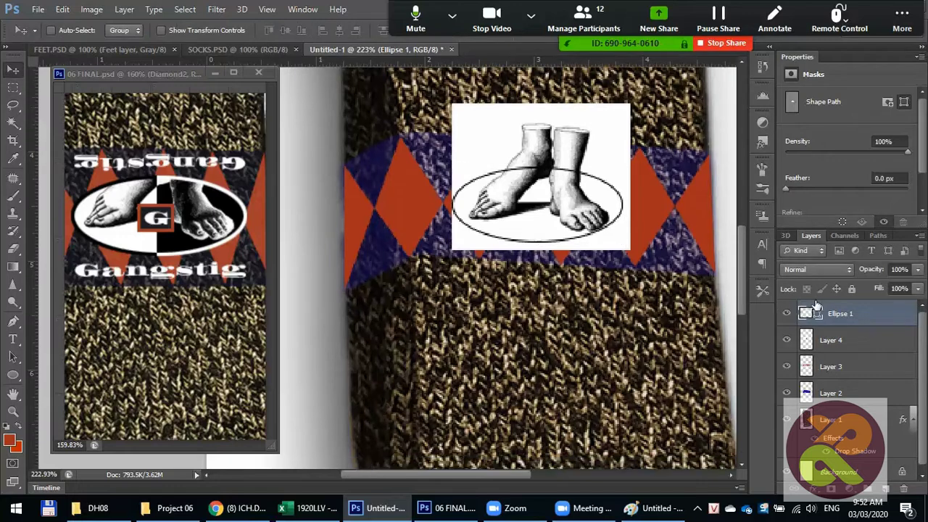
ctrl+click(813, 314)
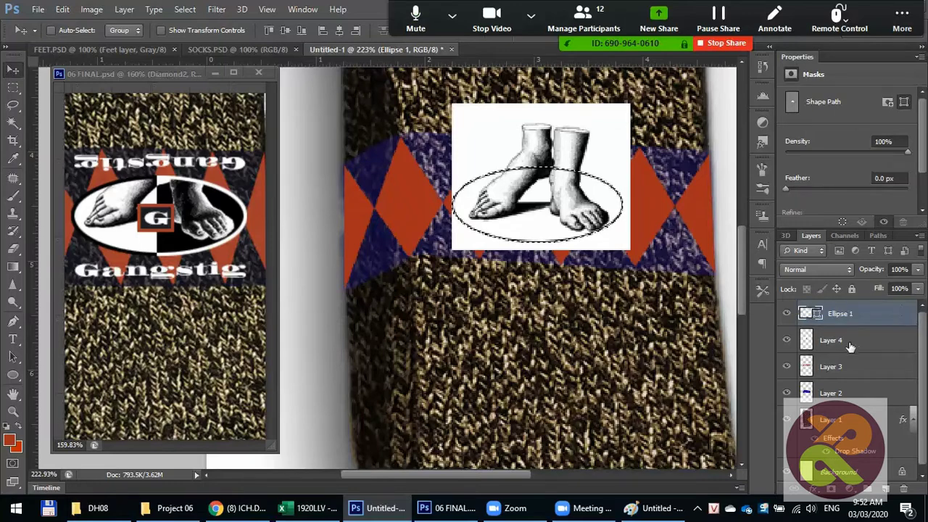
Step: Add an oval layer mask to Layer 4 from the ellipse selection, checking it by hiding Ellipse 1
click(807, 339)
click(787, 340)
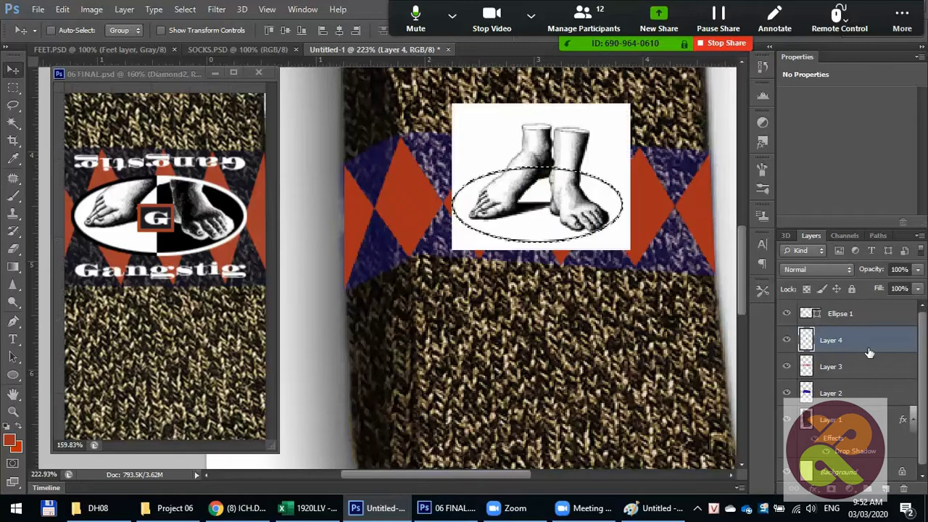
click(834, 490)
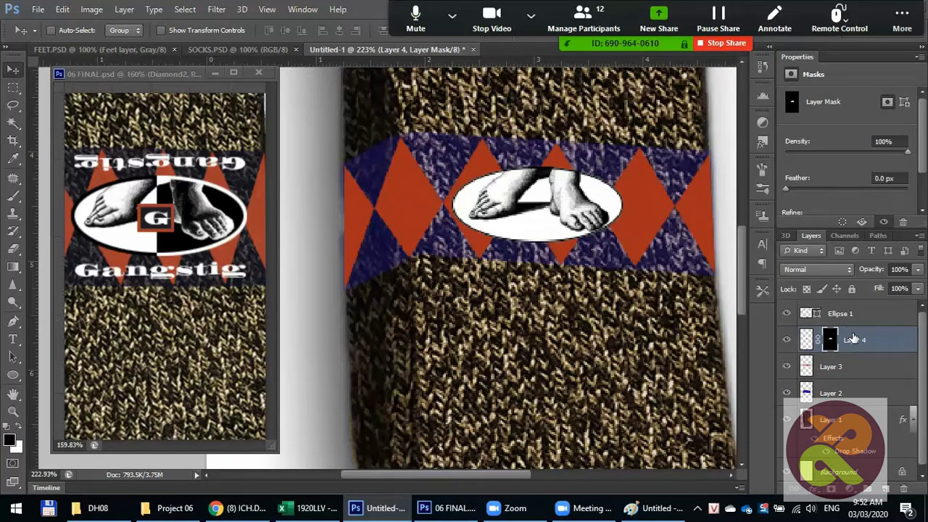
click(786, 314)
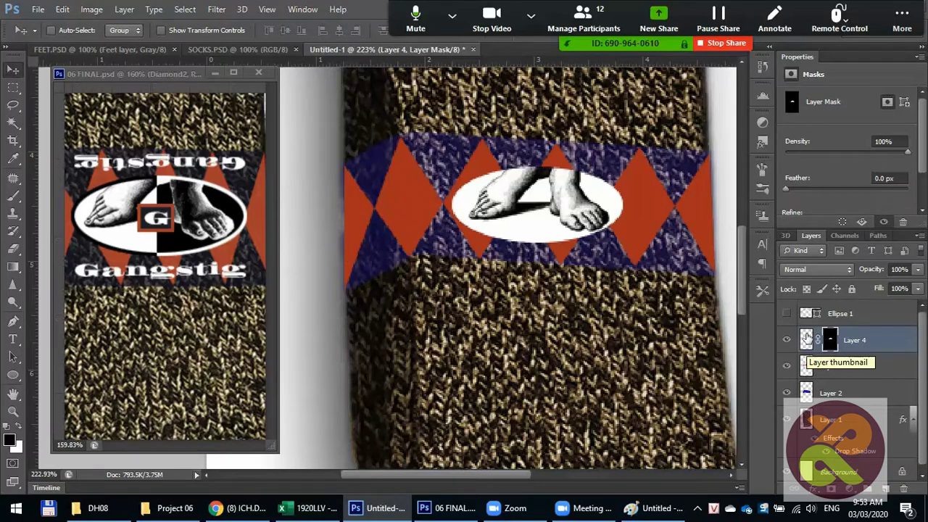
key(ctrl+z)
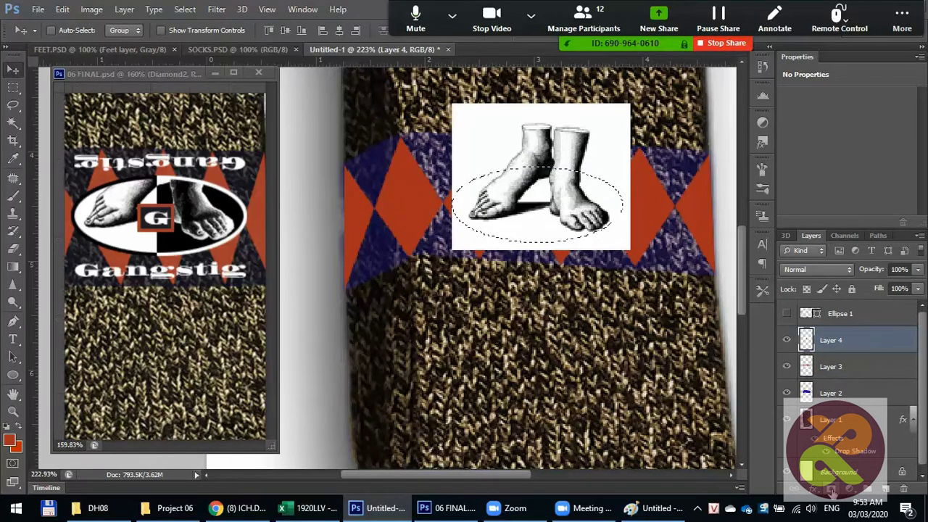
click(833, 492)
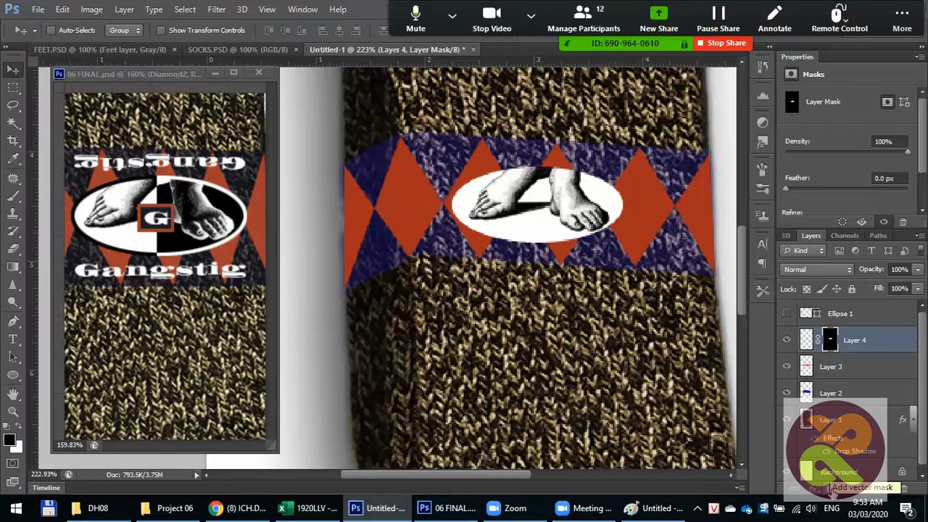
click(826, 316)
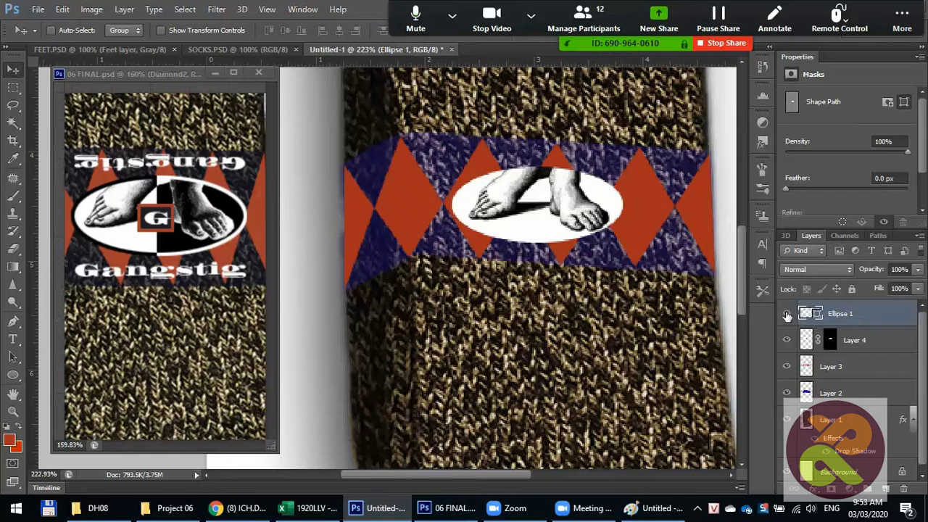
Step: Trial-resize Ellipse 1 to about 92%, revert it, and load the oval as a selection
click(816, 313)
key(ctrl+t)
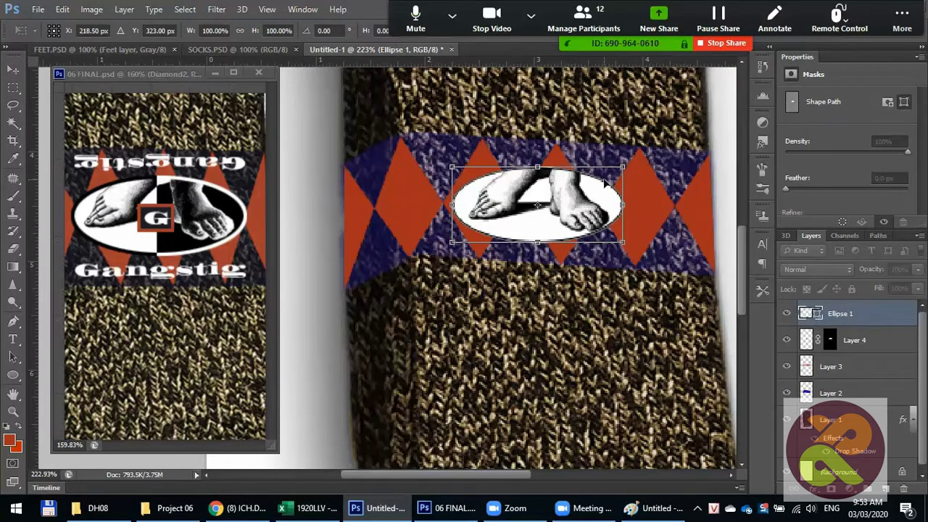
drag(622, 167, 615, 171)
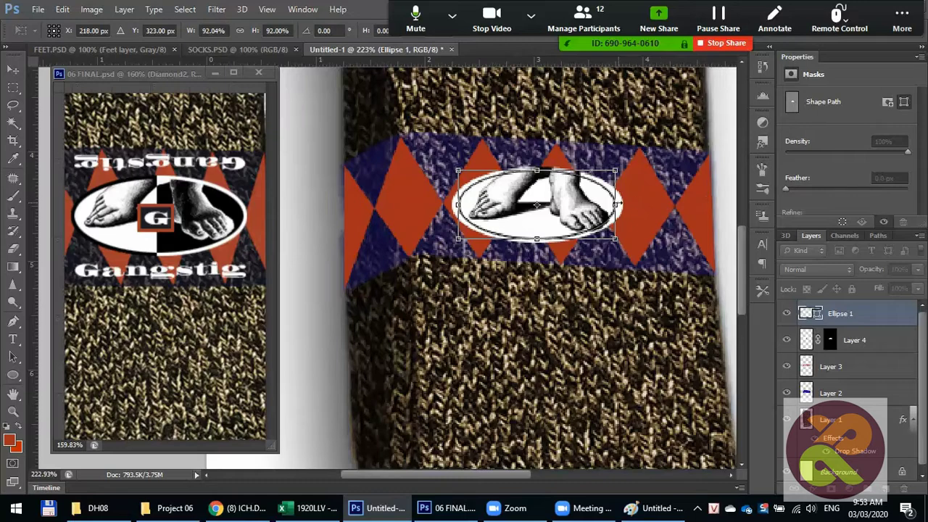
drag(616, 205, 621, 204)
drag(620, 204, 616, 205)
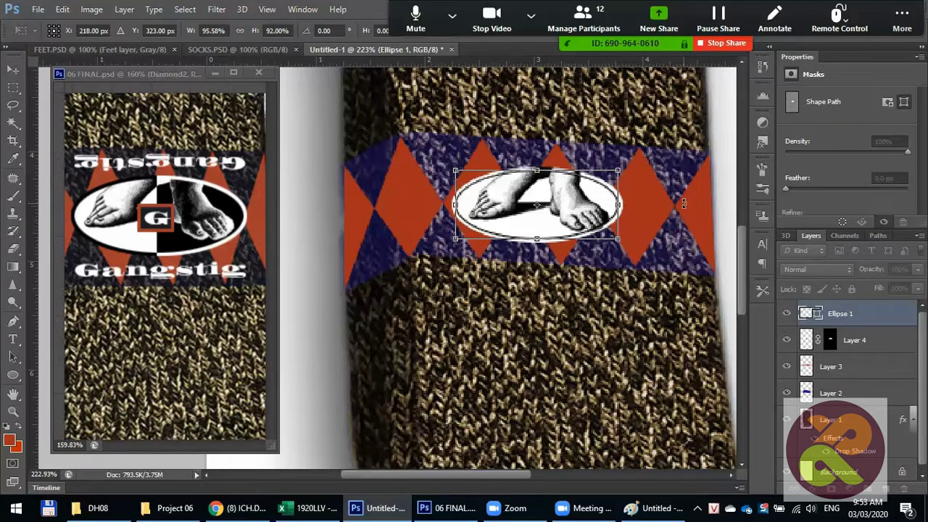
key(Return)
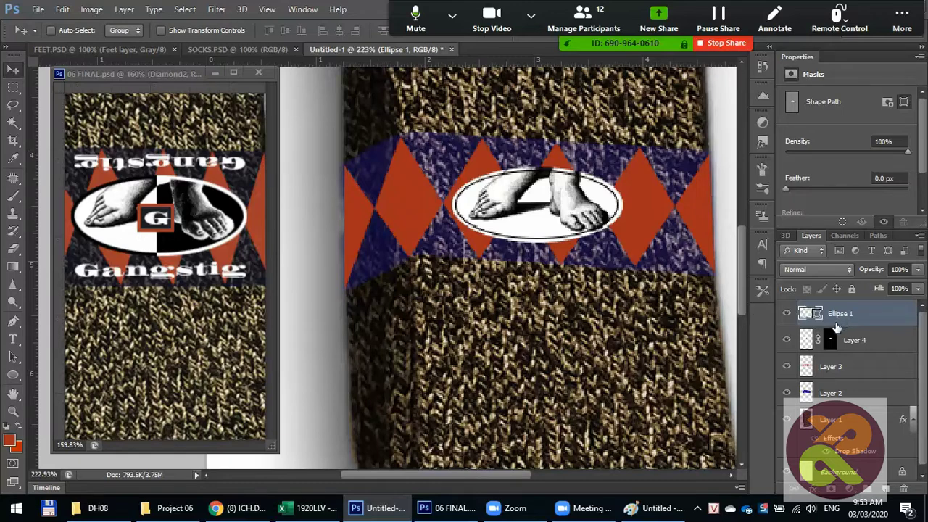
key(ctrl+h)
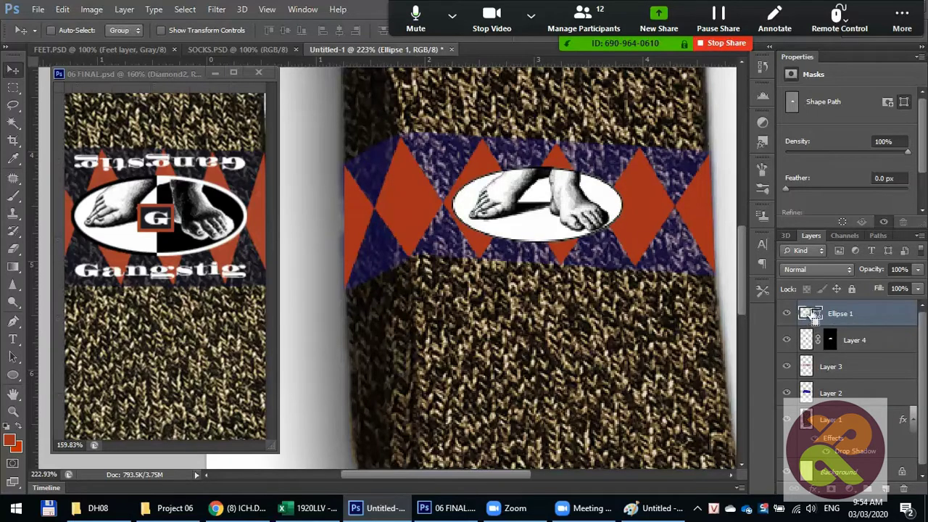
ctrl+click(811, 314)
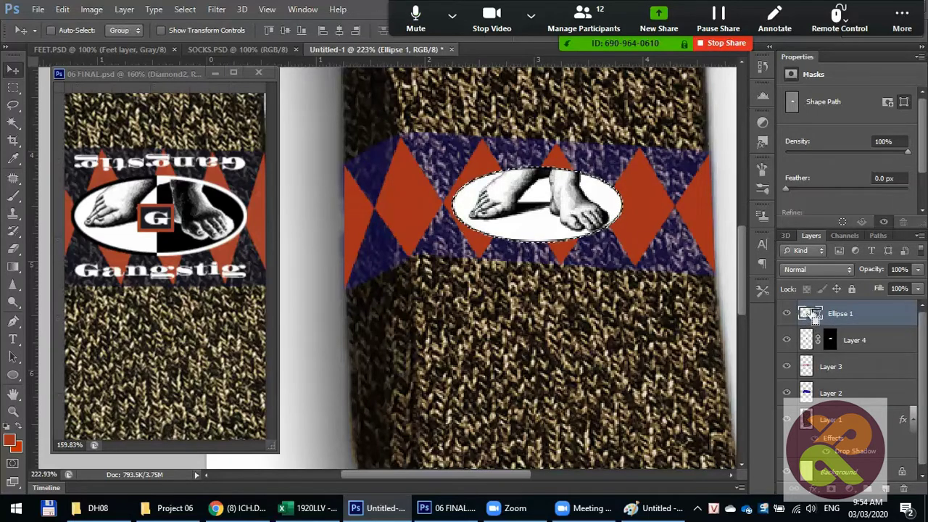
Step: Fill the oval selection with white on new Layer 5, placed below the feet layer
click(885, 488)
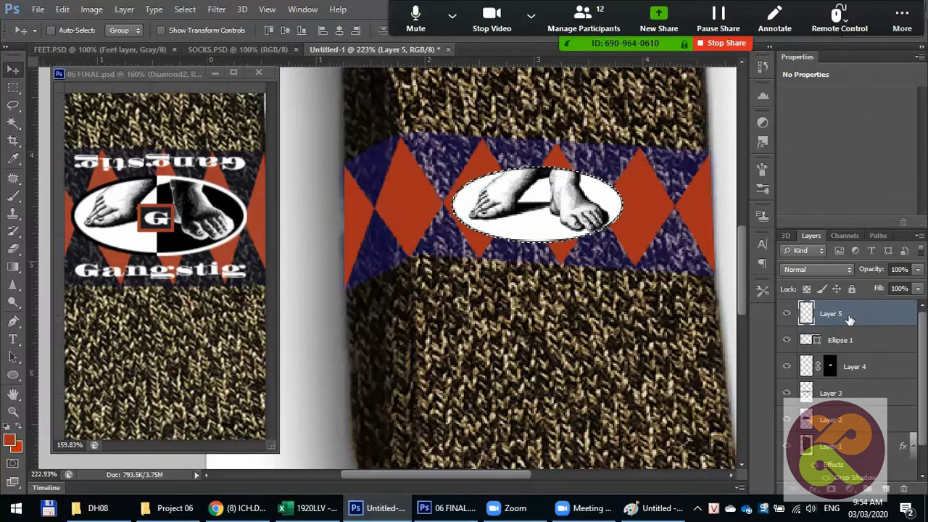
key(d)
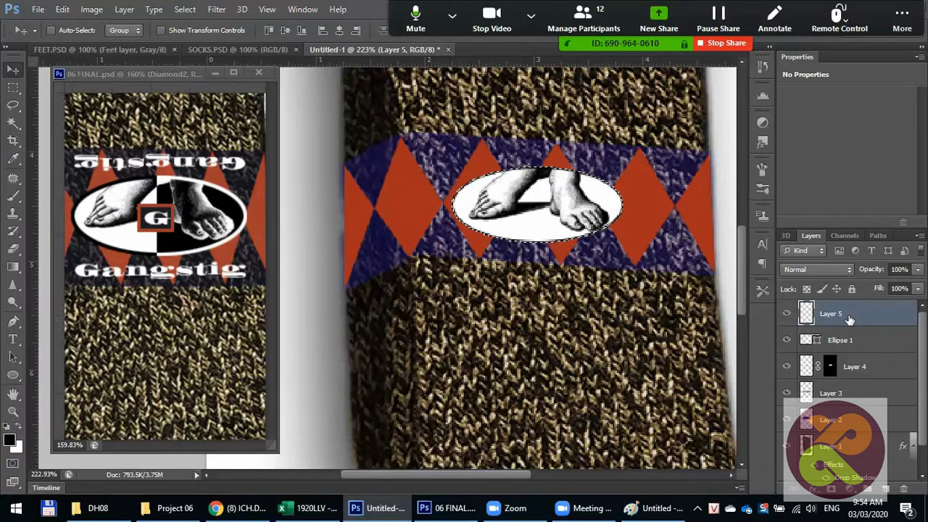
key(ctrl+BackSpace)
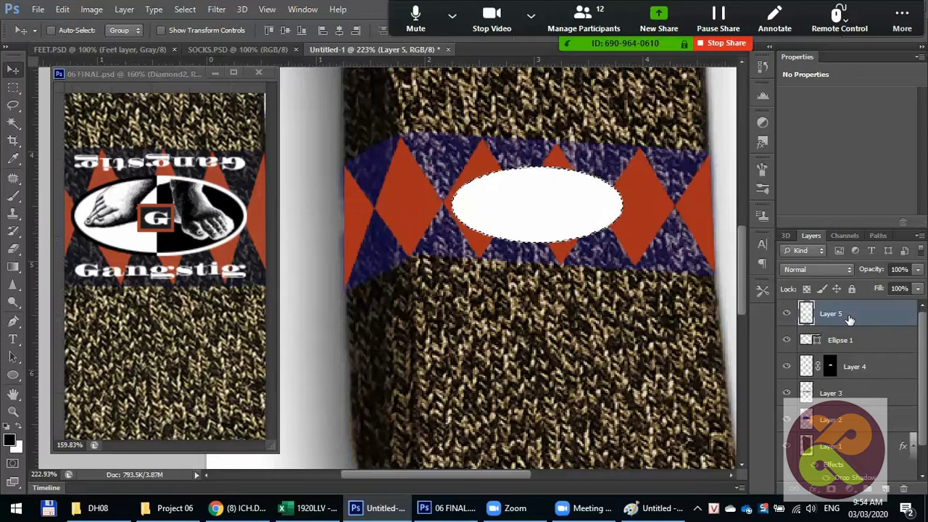
key(ctrl+d)
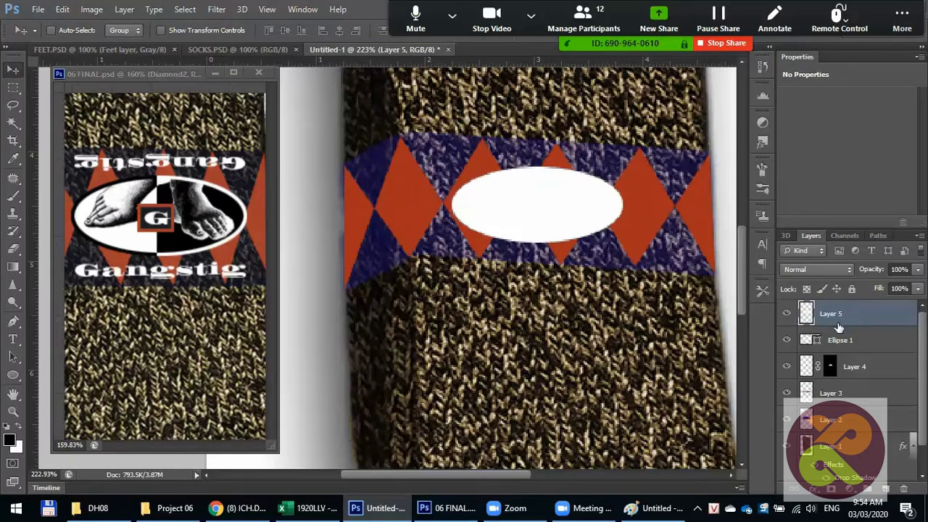
drag(851, 317, 855, 340)
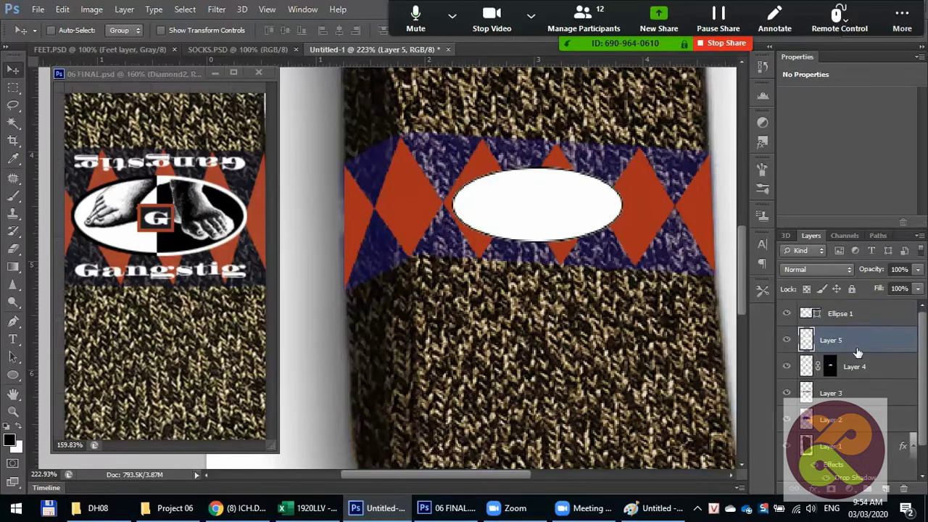
drag(836, 343, 840, 380)
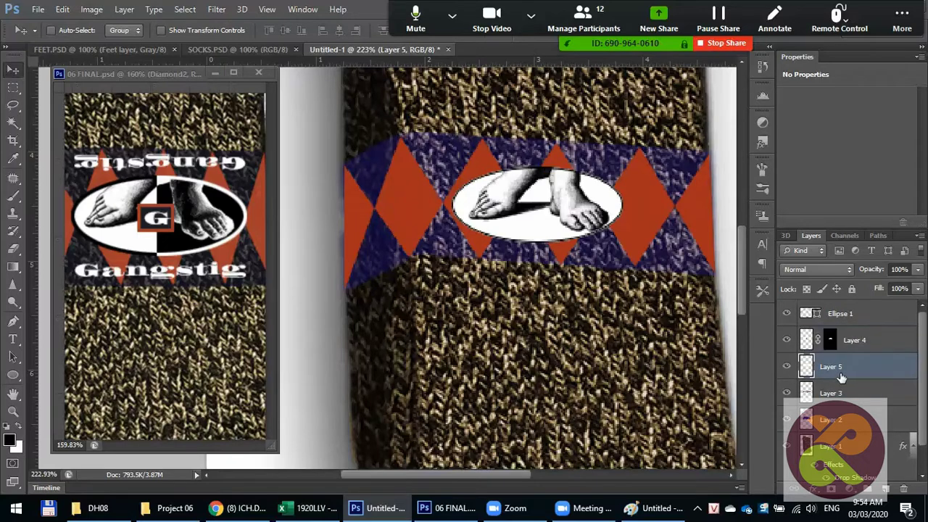
Step: Shrink Ellipse 1 to about 92% and load its oval as a selection
click(821, 311)
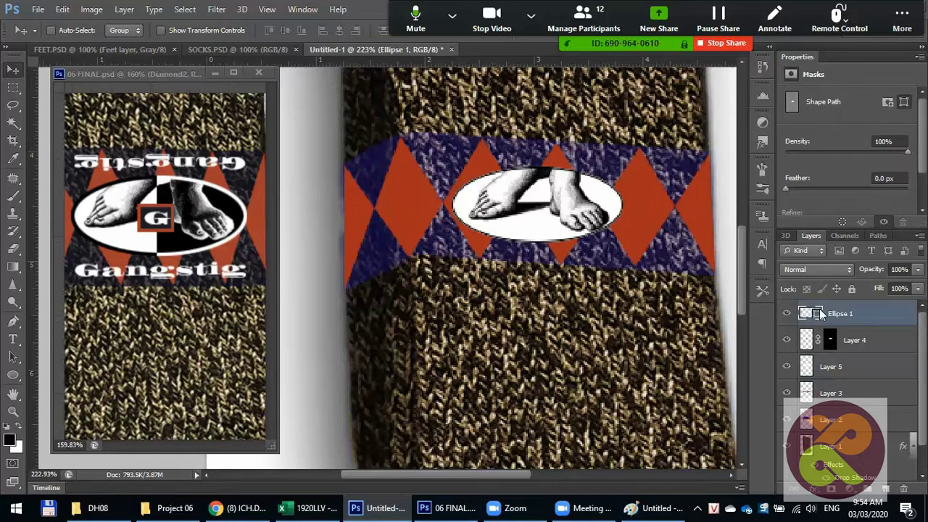
key(ctrl+t)
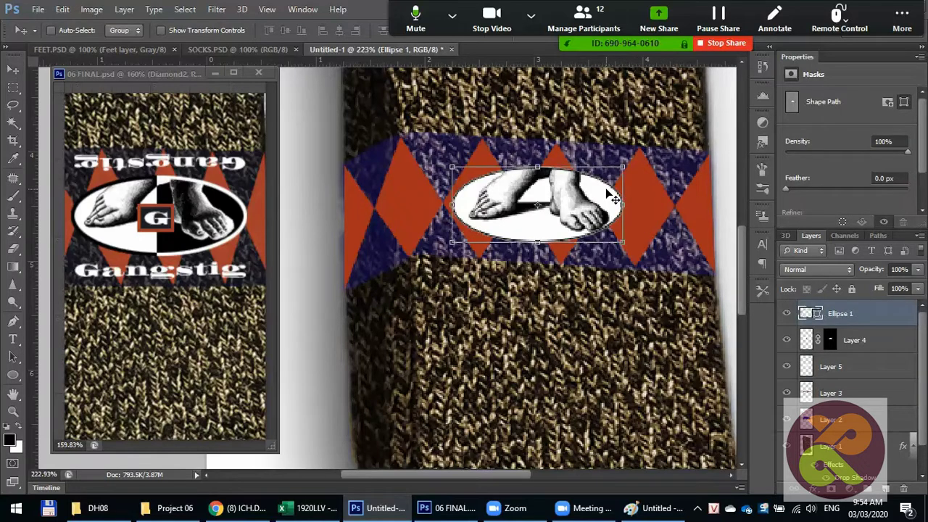
drag(620, 168, 618, 259)
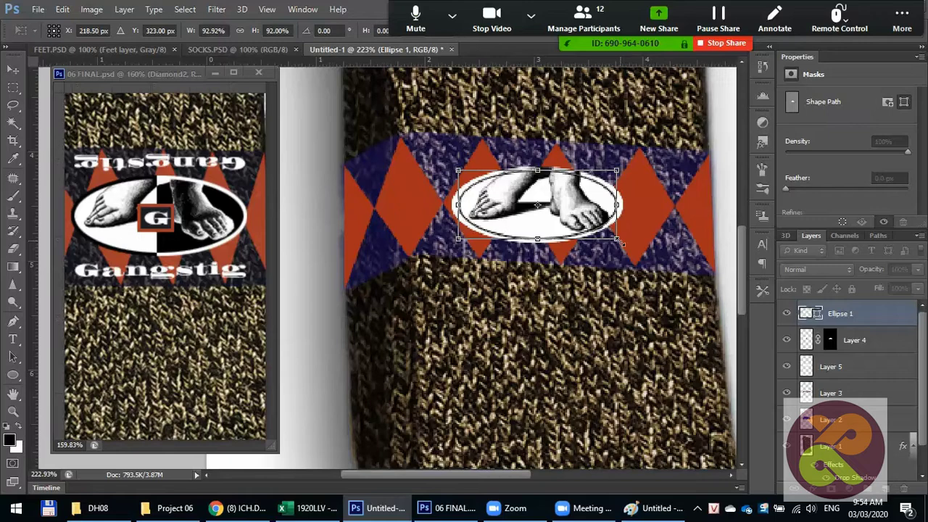
key(Return)
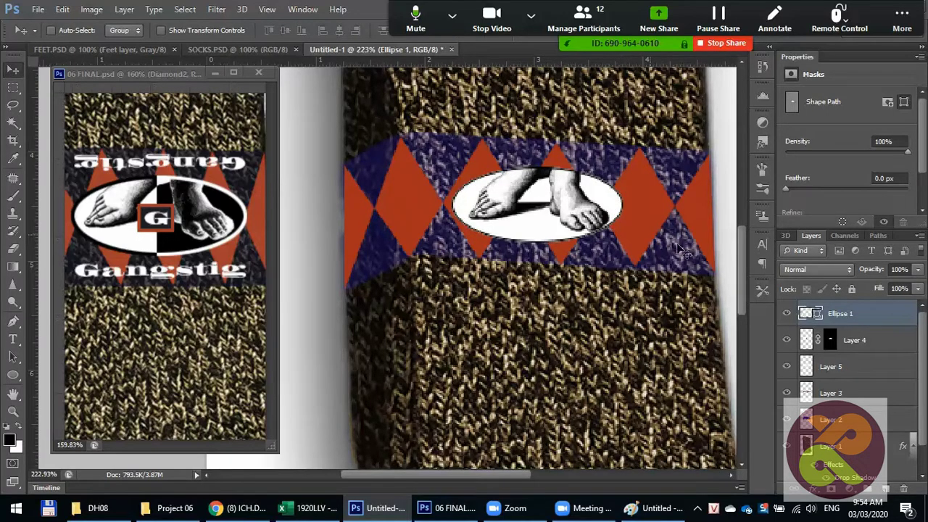
ctrl+click(807, 313)
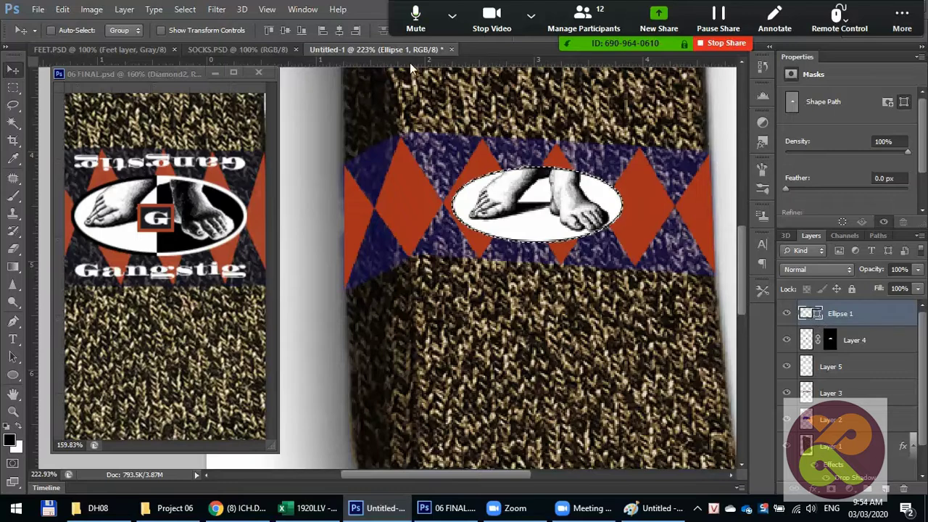
Step: Contract the oval selection by 5 px, then by a further 3 px
click(209, 10)
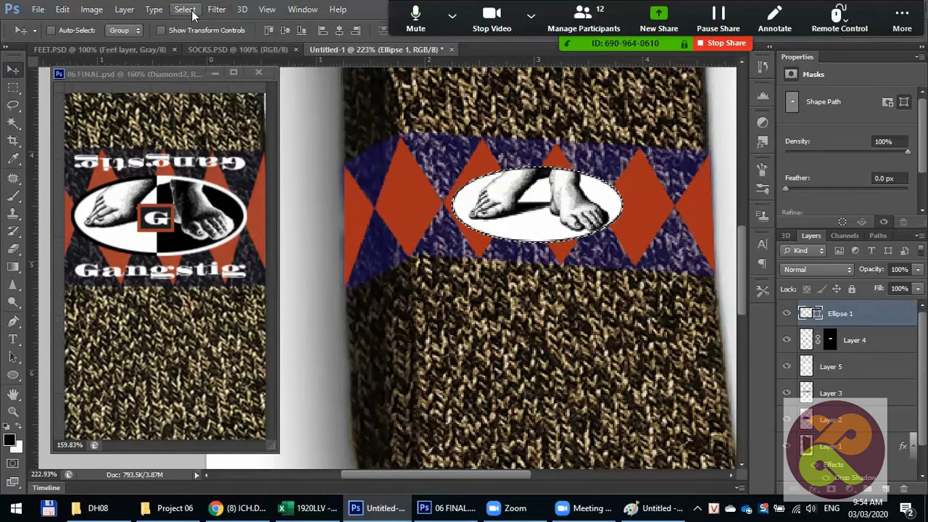
click(185, 10)
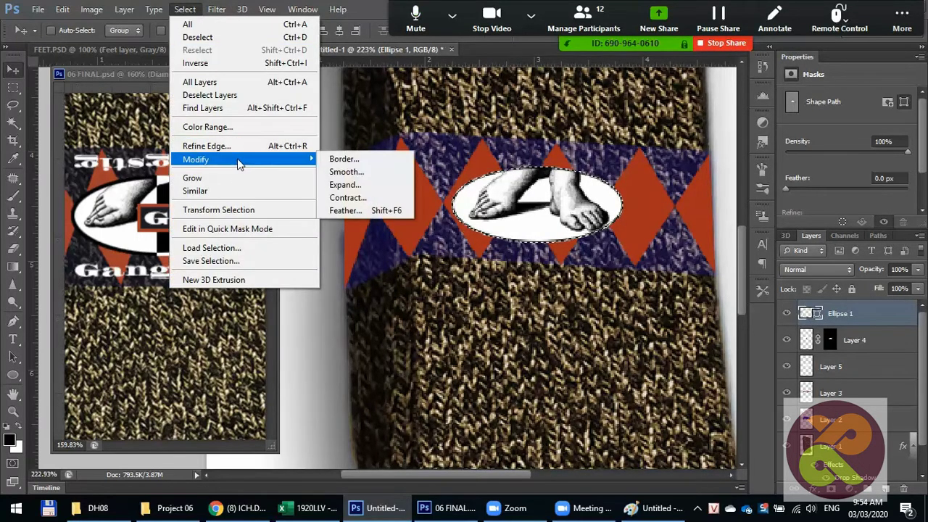
mouse_move(196, 158)
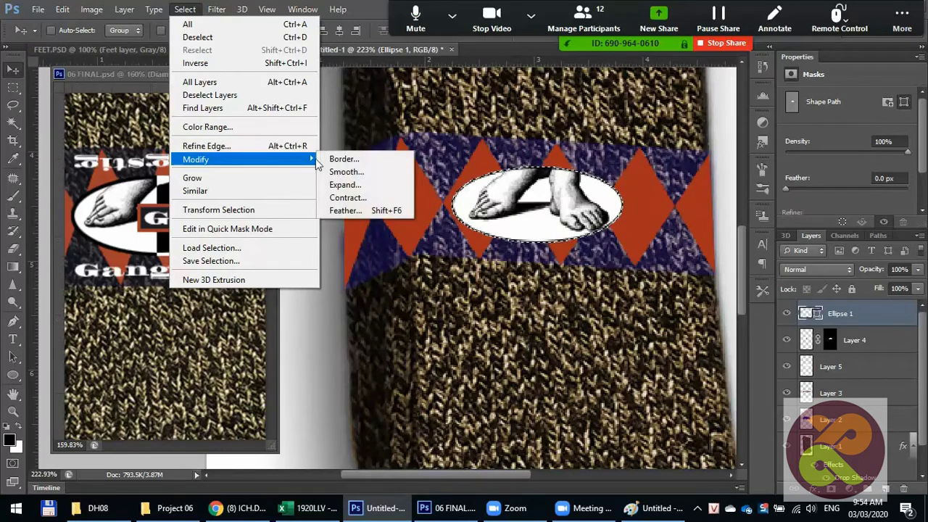
click(376, 198)
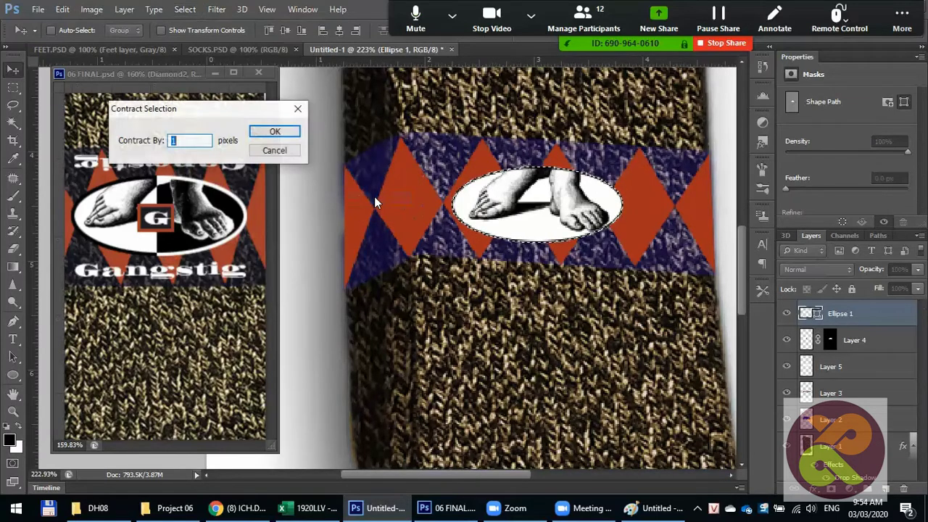
text(5)
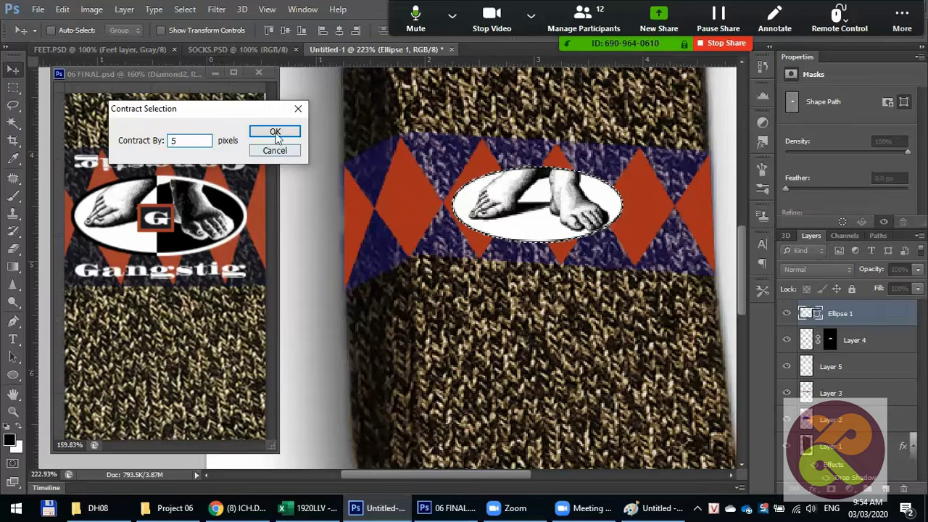
click(275, 131)
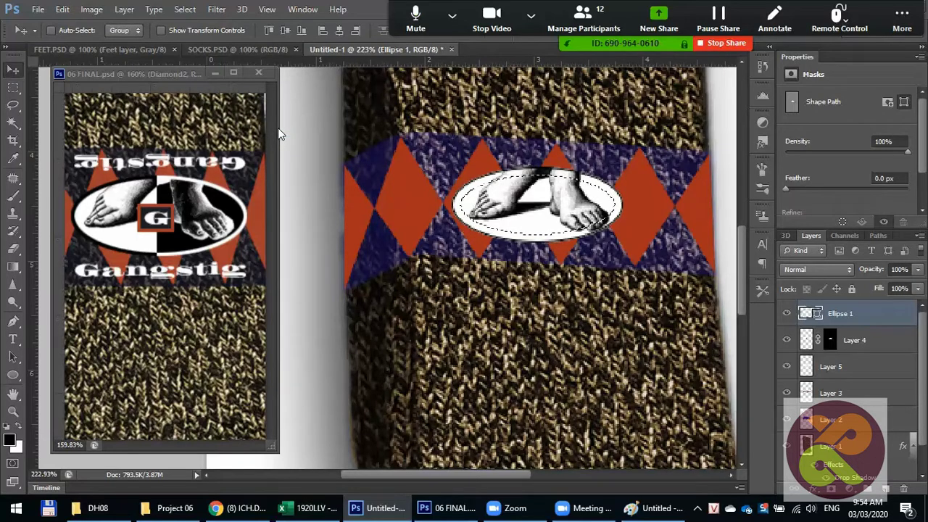
click(185, 9)
mouse_move(195, 159)
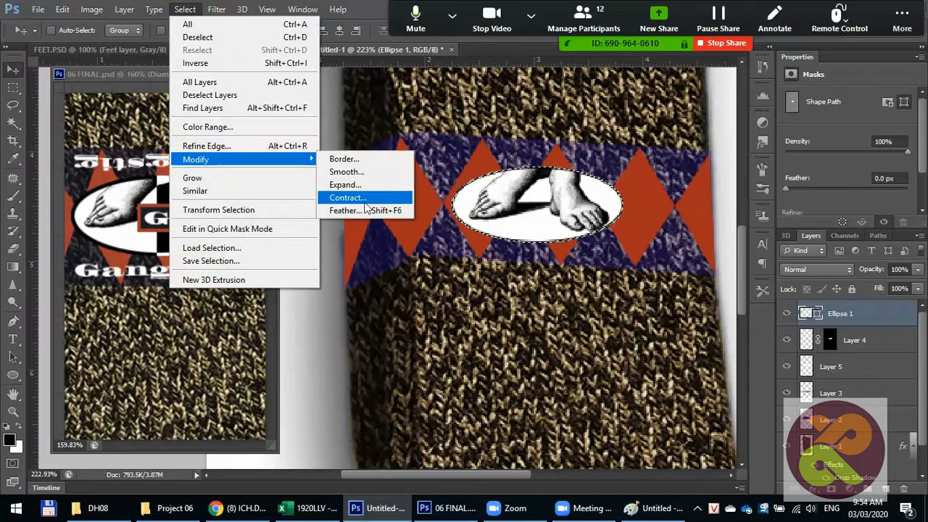
click(348, 197)
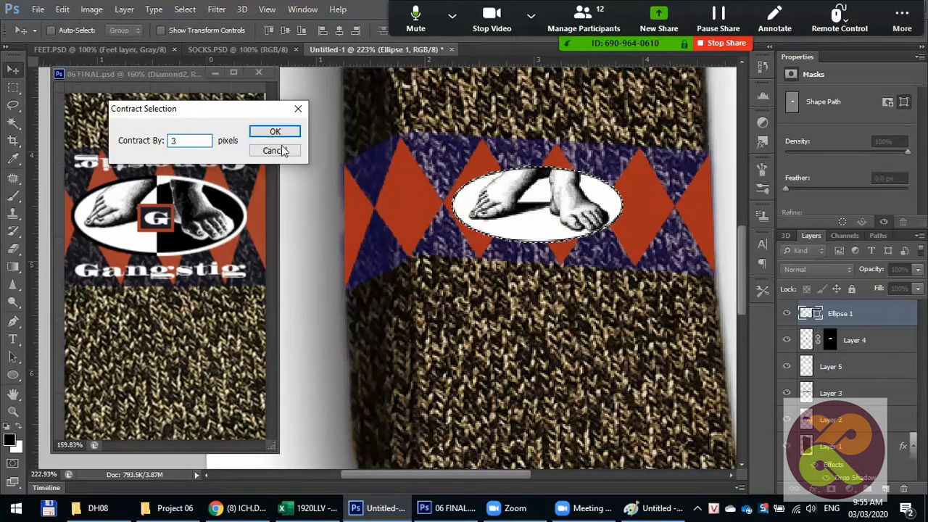
click(275, 131)
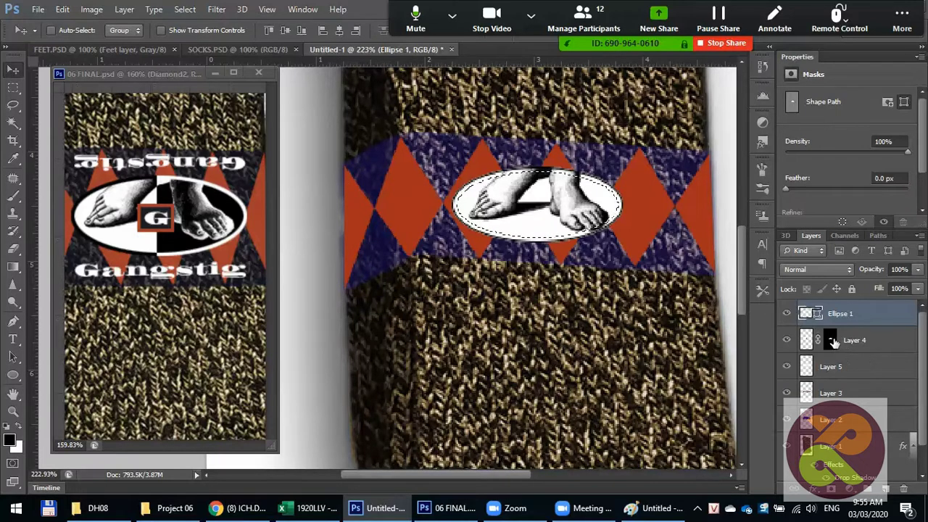
Step: Replace Layer 4's mask with one from the contracted selection and hide Ellipse 1
click(831, 340)
right_click(832, 337)
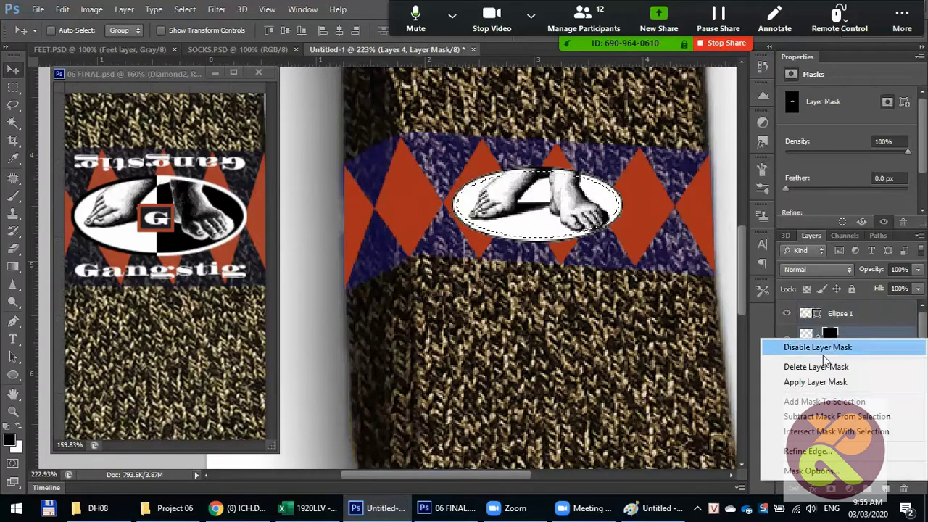
click(816, 367)
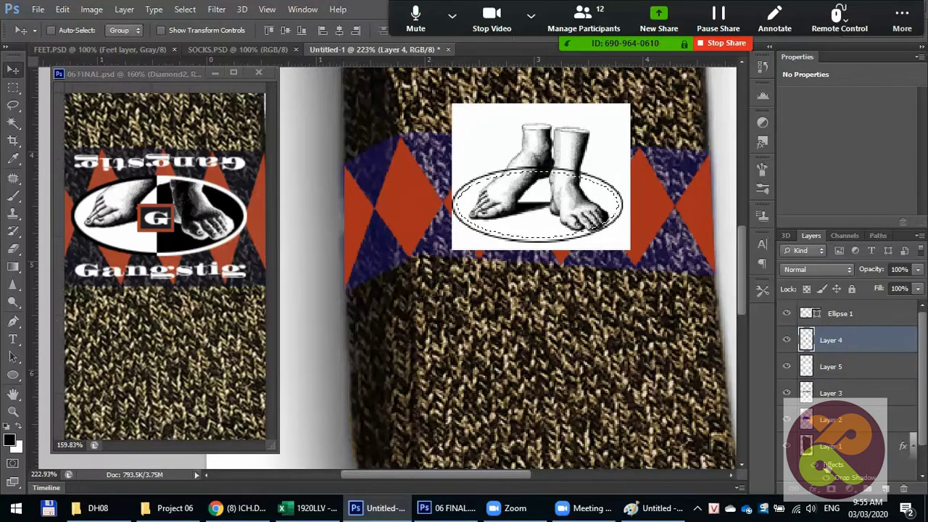
click(831, 488)
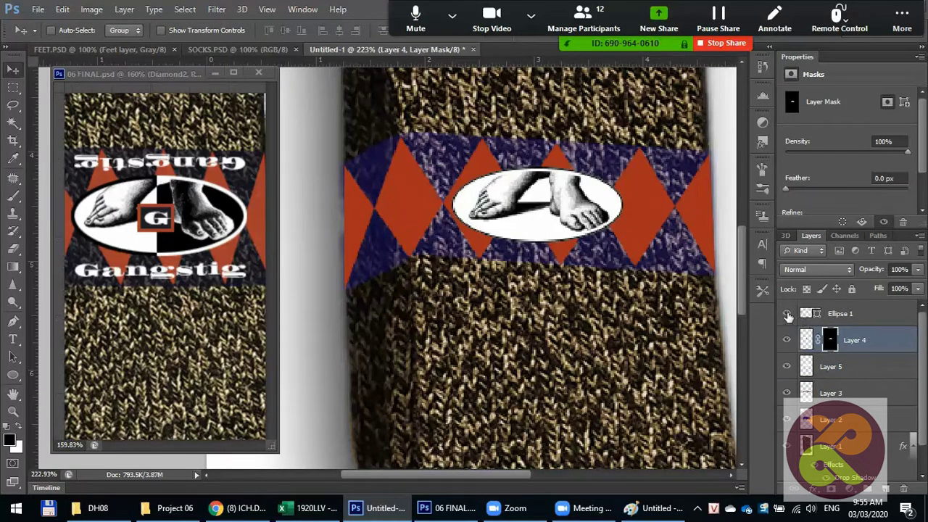
click(787, 314)
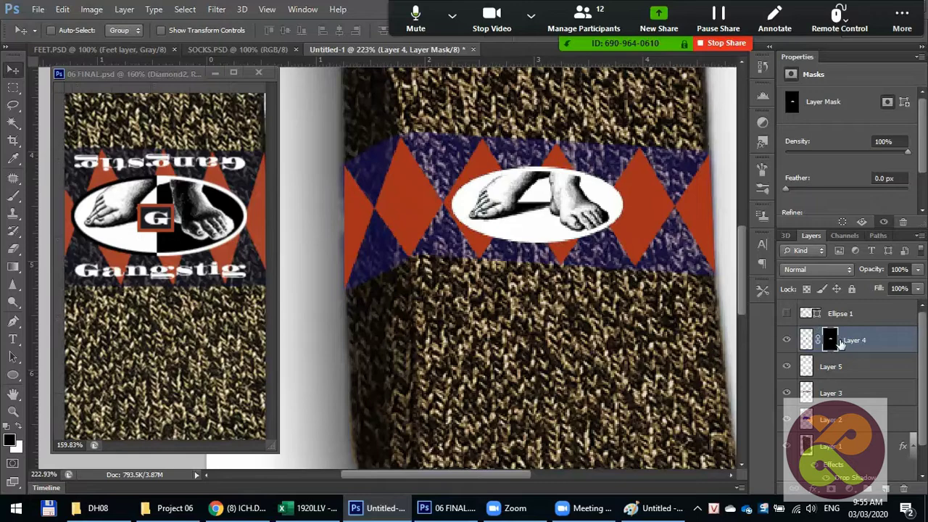
Step: Toggle the feet layer and Layer 5 to check the white oval, then deselect
click(787, 340)
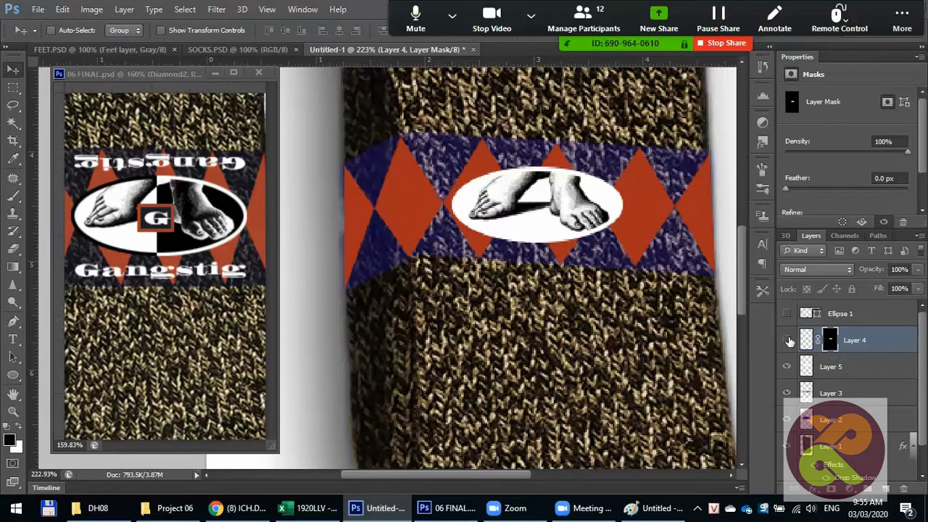
click(788, 340)
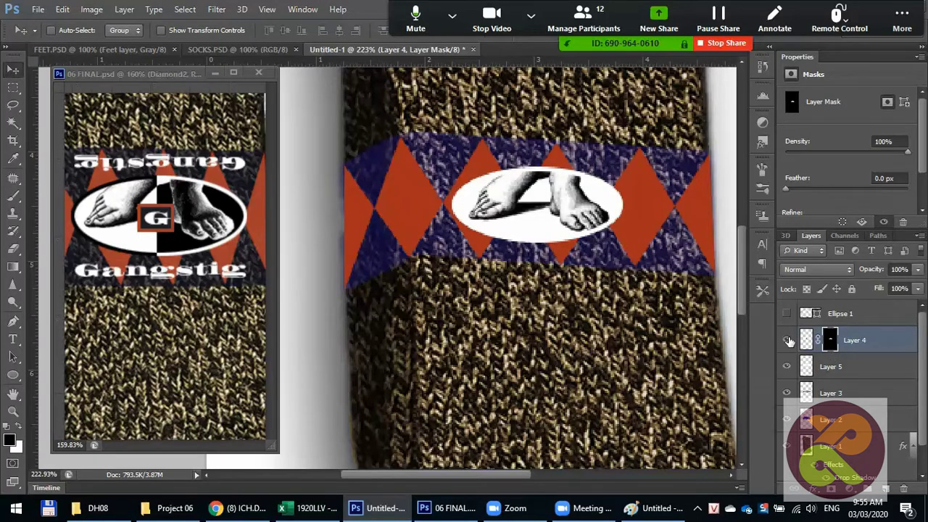
ctrl+click(831, 340)
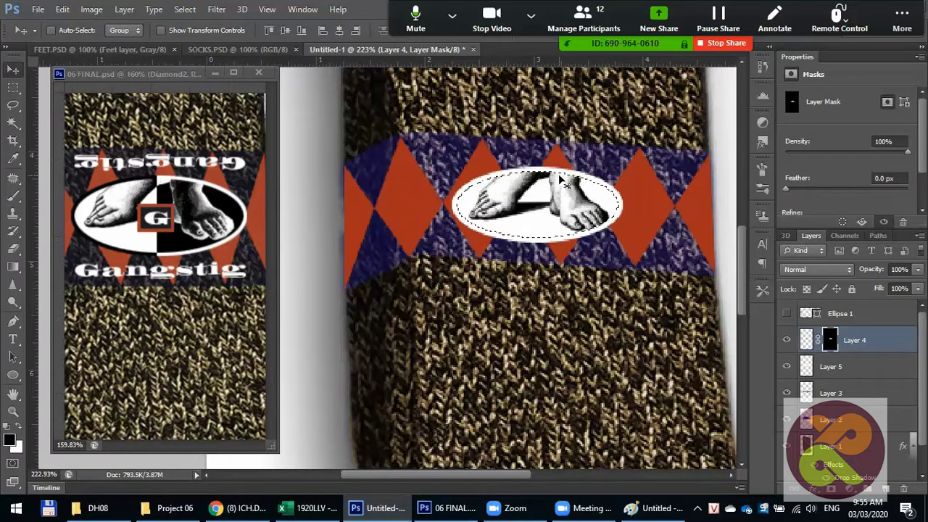
click(787, 367)
click(788, 367)
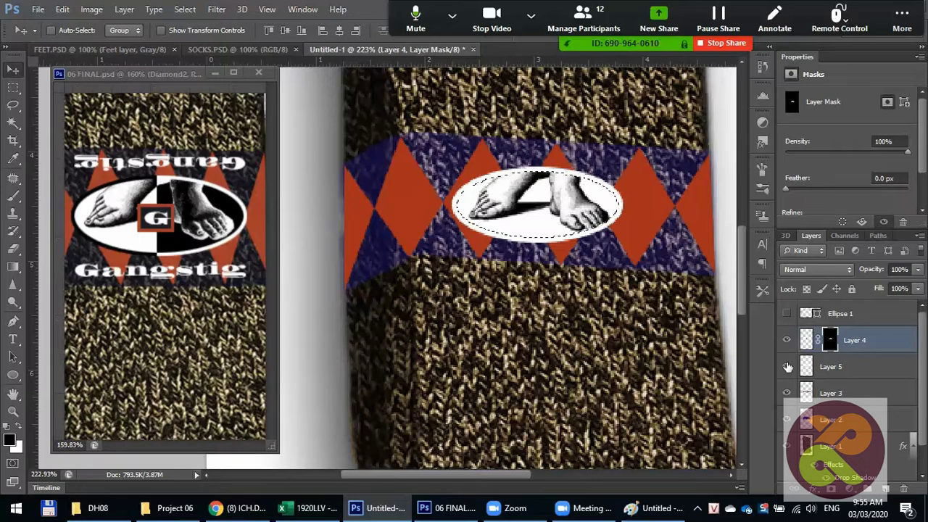
key(ctrl+d)
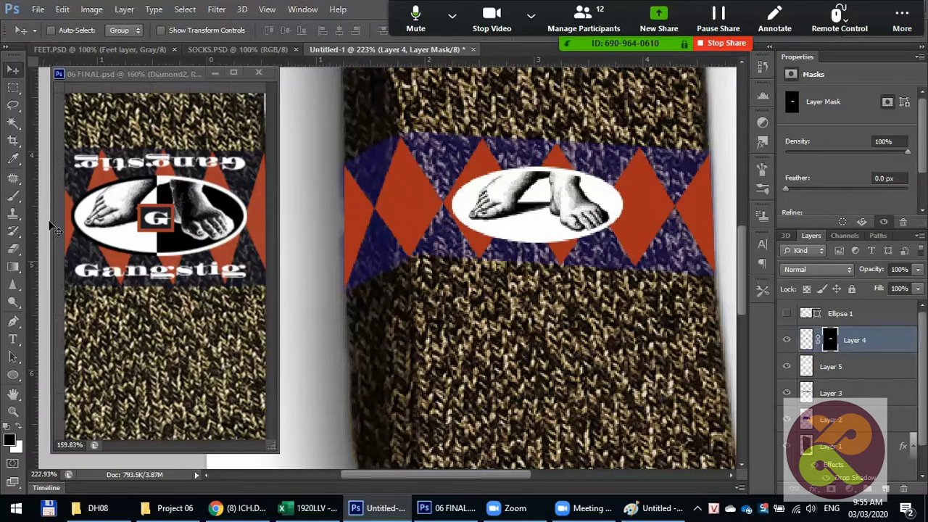
Step: Invert the right half of the feet oval on Layer 4 to black with Ctrl+I
click(13, 88)
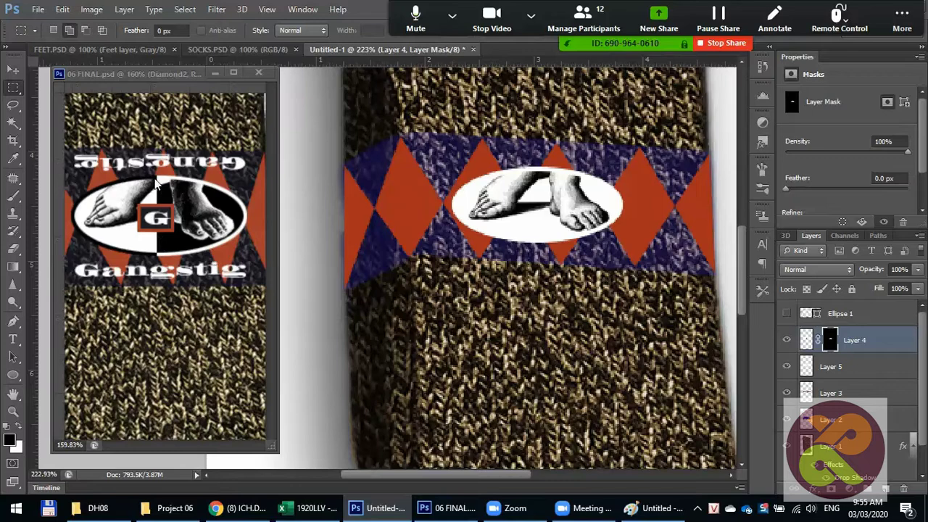
mouse_move(657, 283)
mouse_down()
mouse_move(530, 135)
mouse_move(537, 129)
mouse_up()
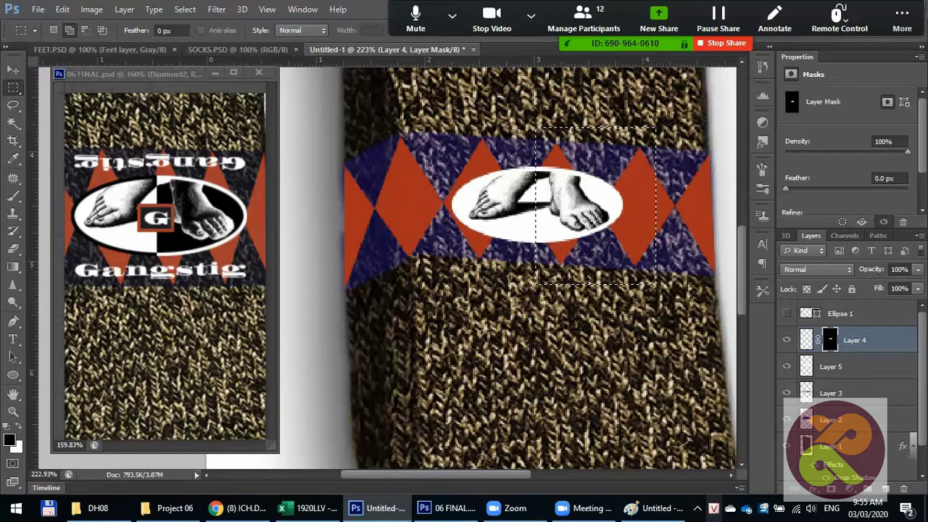
click(803, 343)
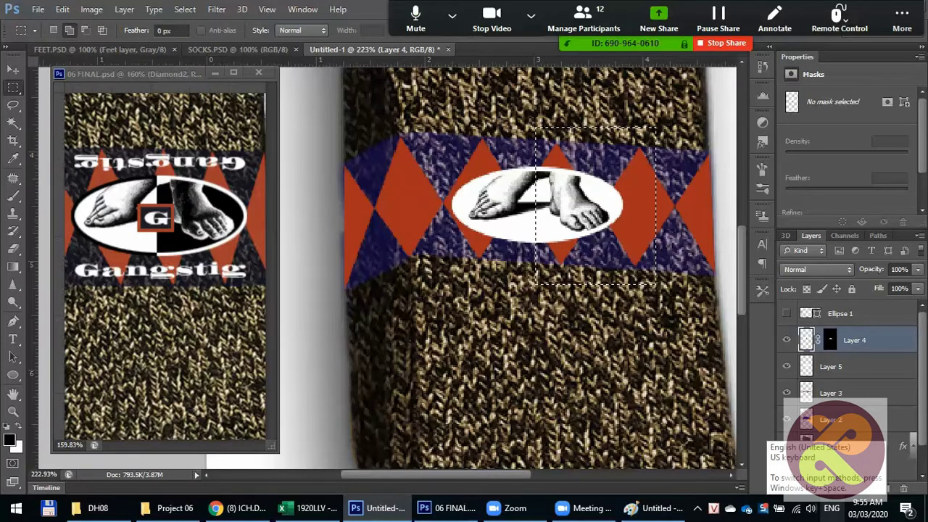
key(ctrl+i)
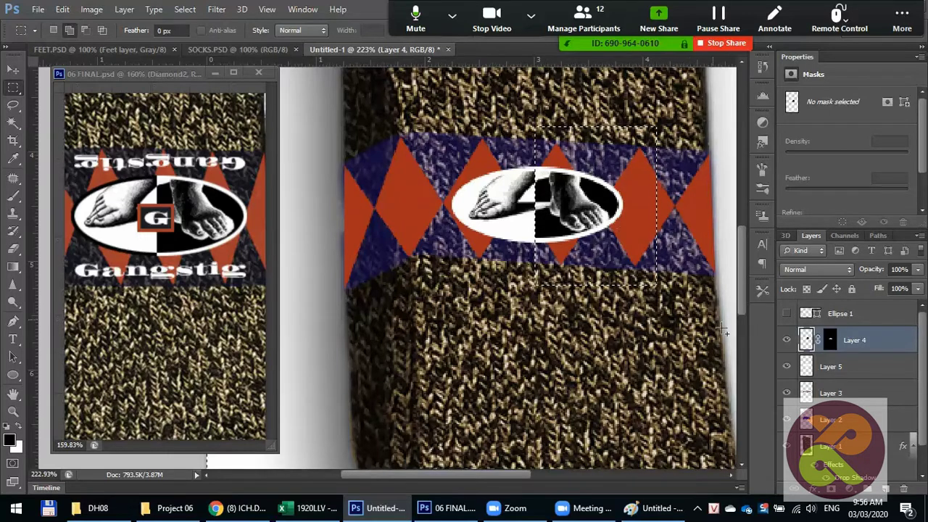
click(852, 369)
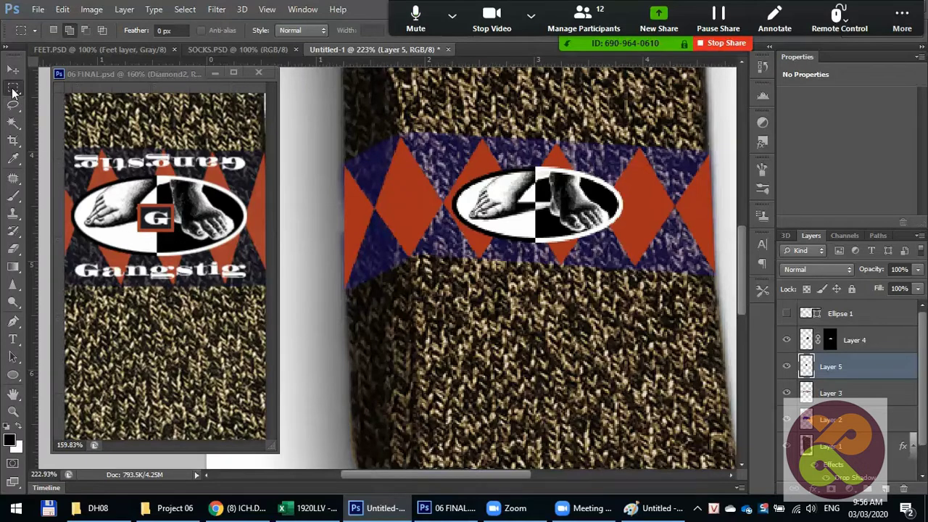
Step: Create Layer 6 above Ellipse 1 and fill a small black box at the oval's centre
click(860, 314)
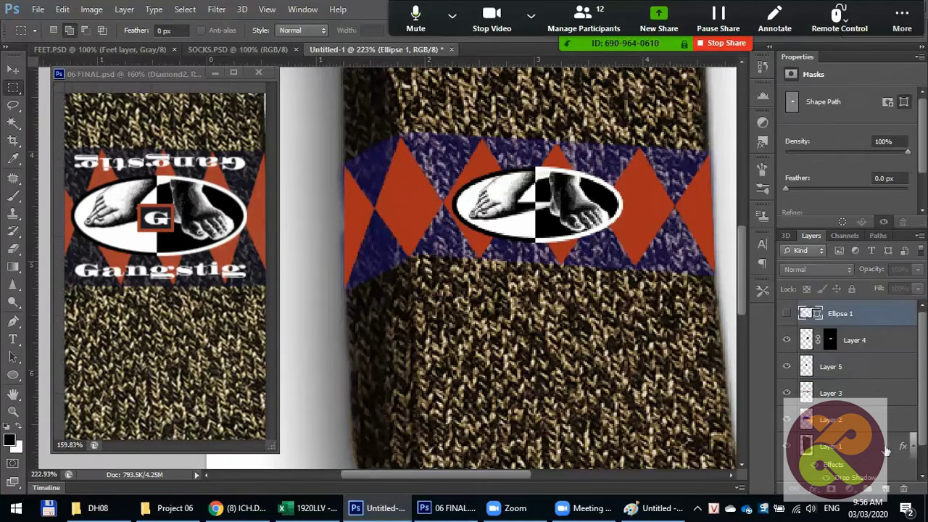
click(888, 489)
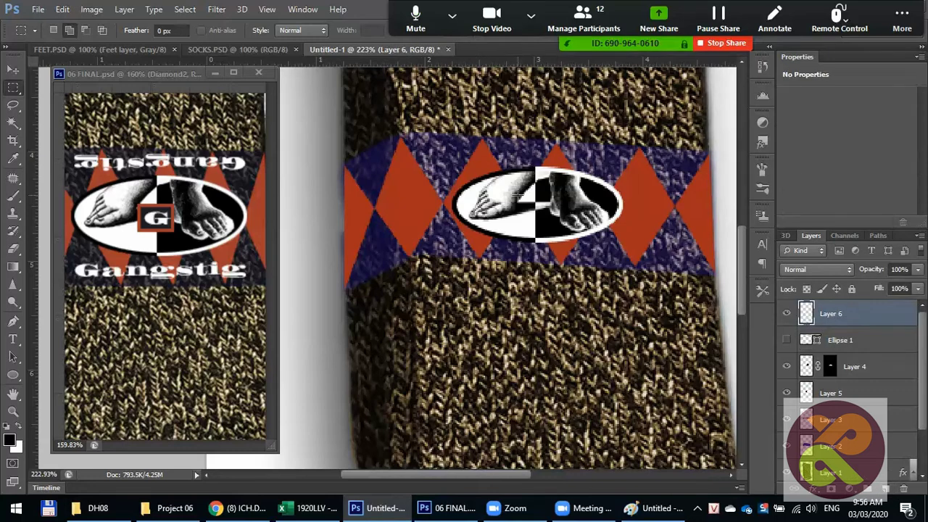
drag(516, 193, 551, 215)
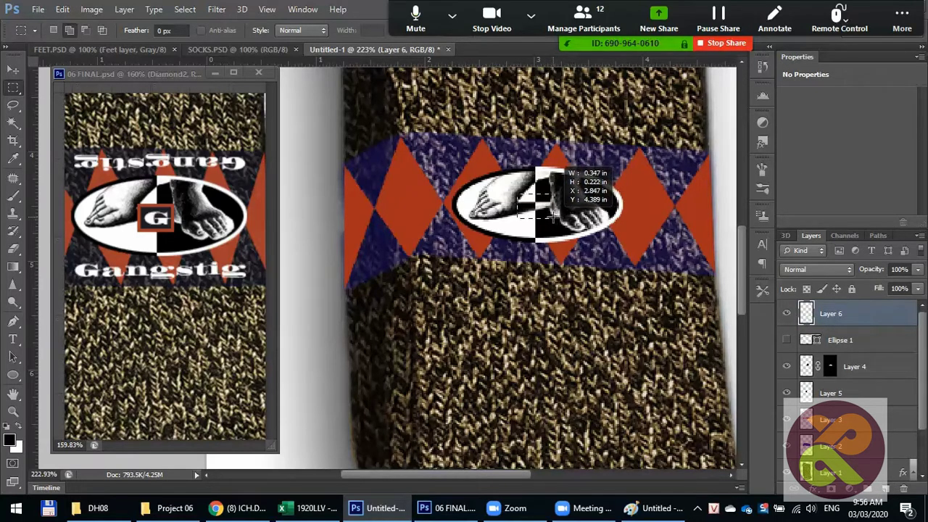
drag(553, 216, 553, 217)
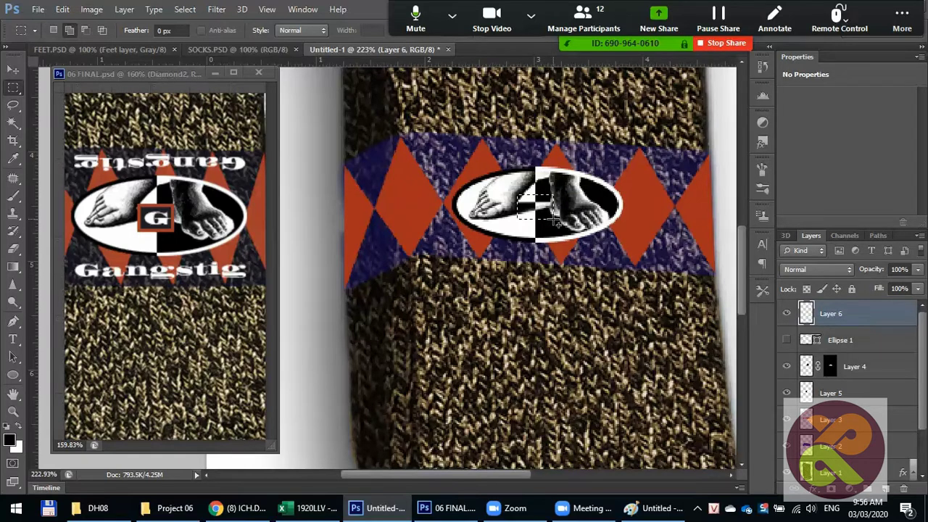
key(alt+BackSpace)
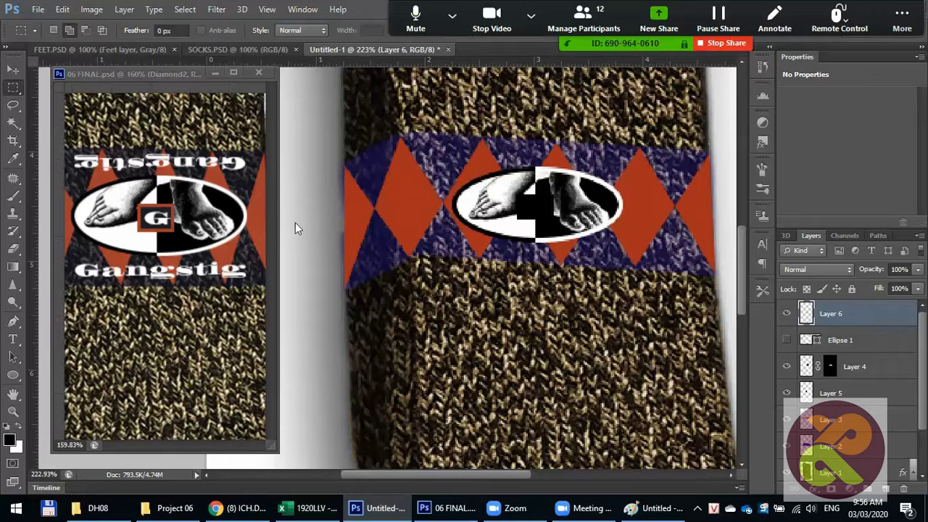
Step: Enable a Stroke effect in Layer 6's layer style settings
right_click(879, 320)
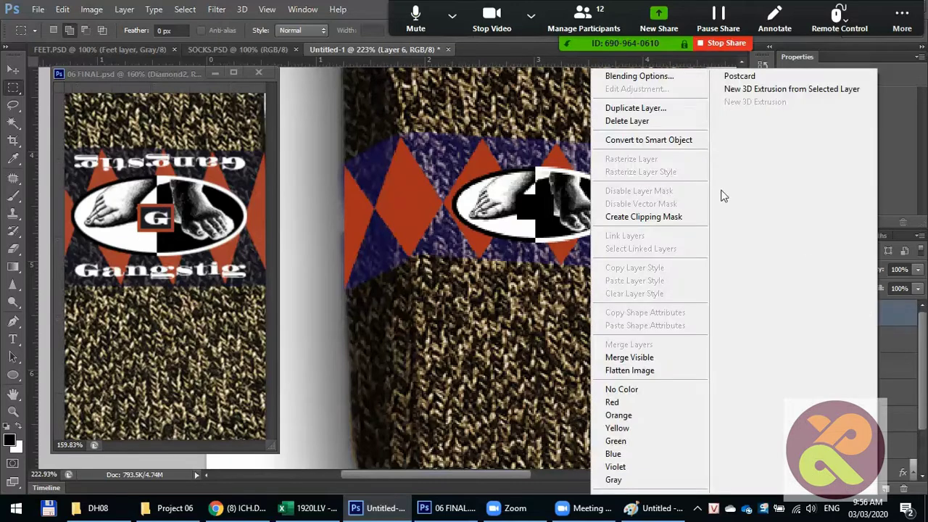
click(648, 77)
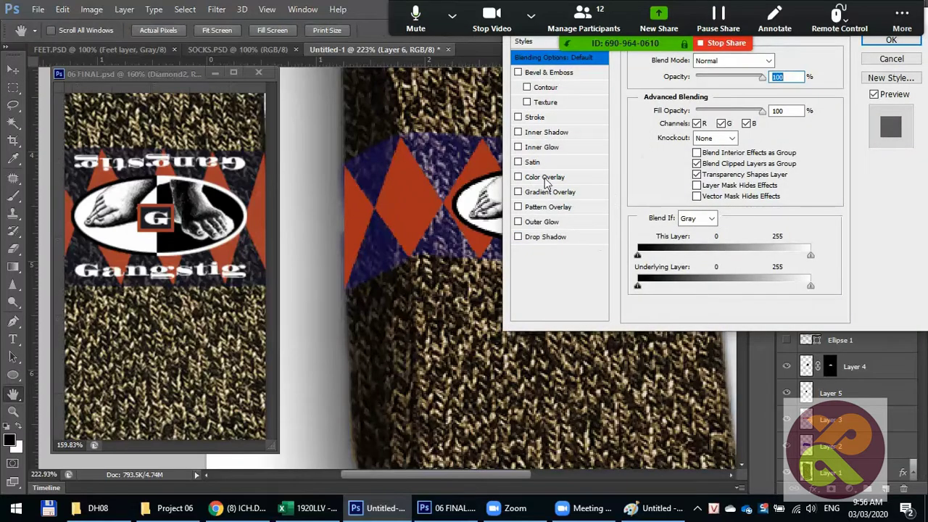
click(537, 118)
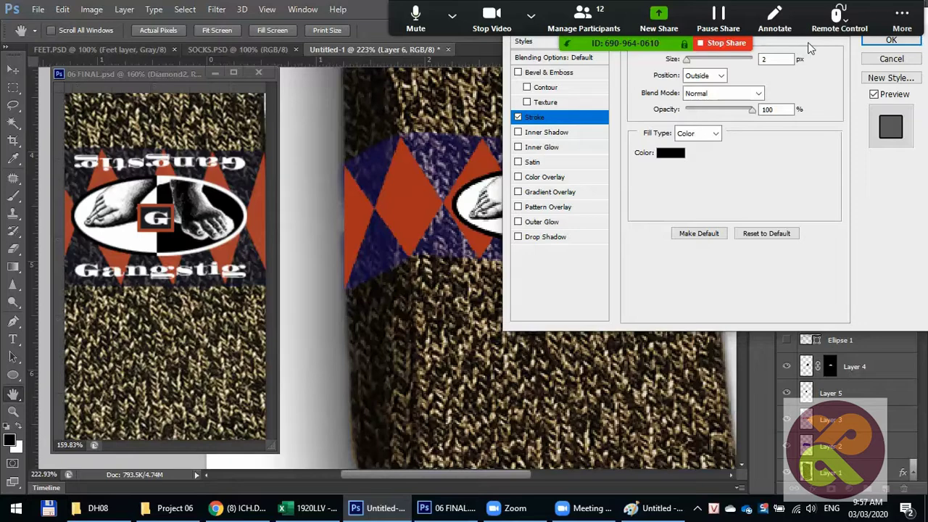
click(892, 43)
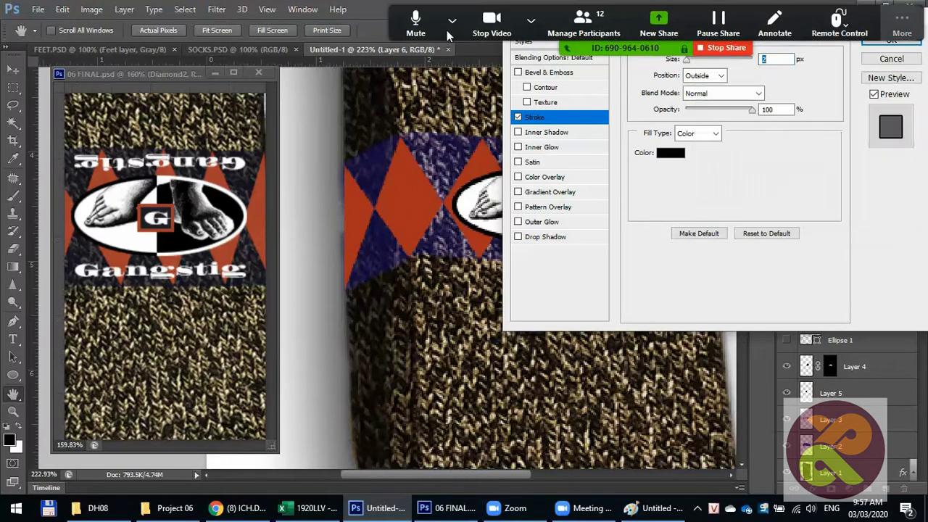
drag(772, 5, 394, 117)
click(524, 132)
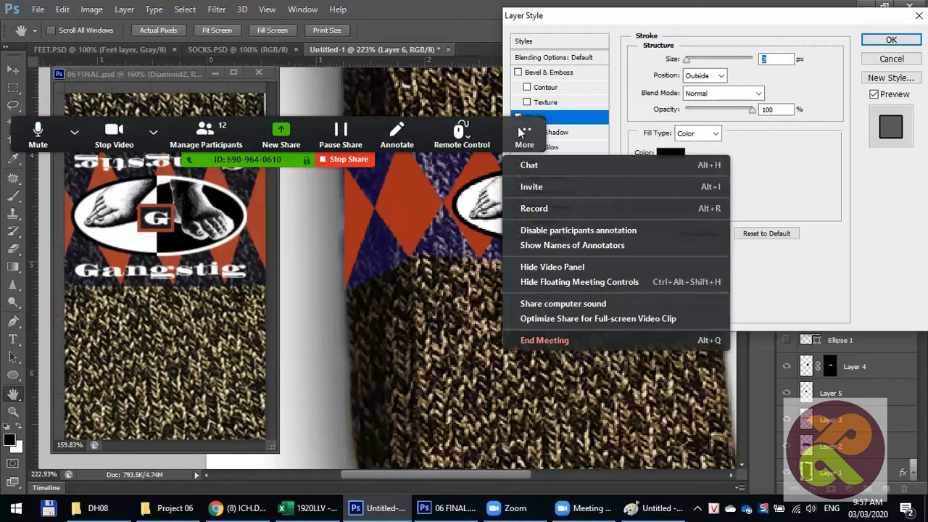
drag(505, 120, 498, 4)
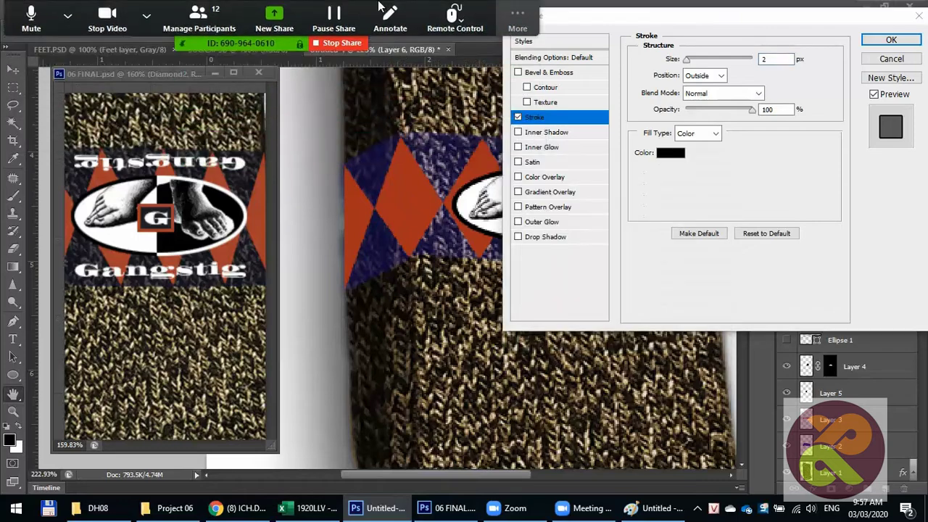
click(518, 19)
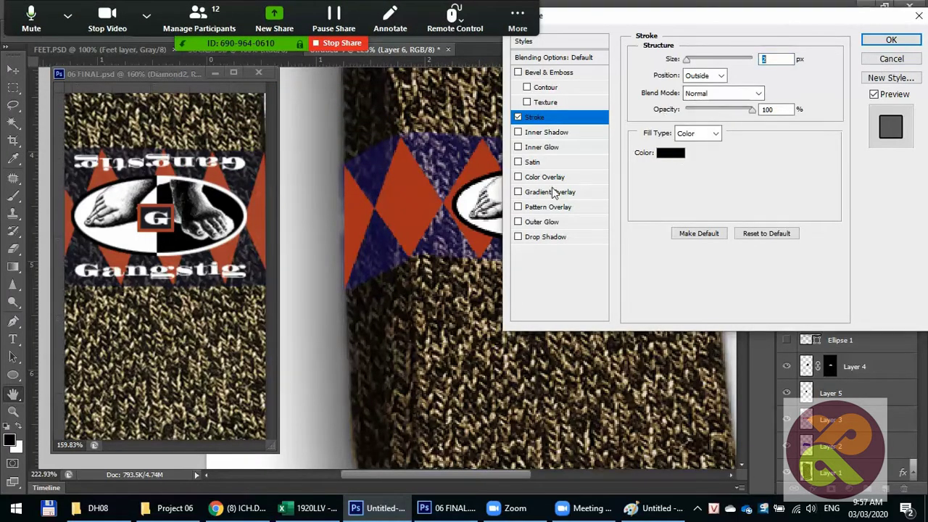
Step: Make the stroke 2 px dark red, sampled from a diamond, and apply it
click(663, 154)
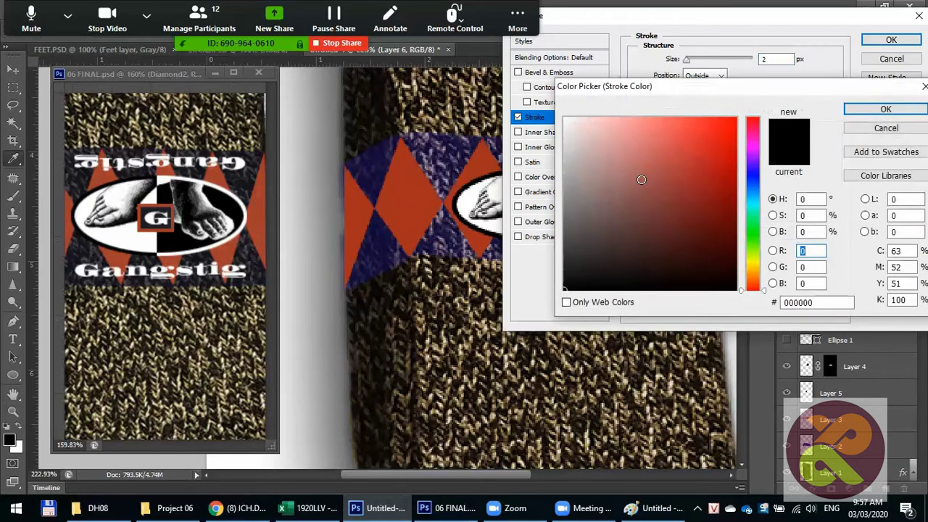
click(430, 175)
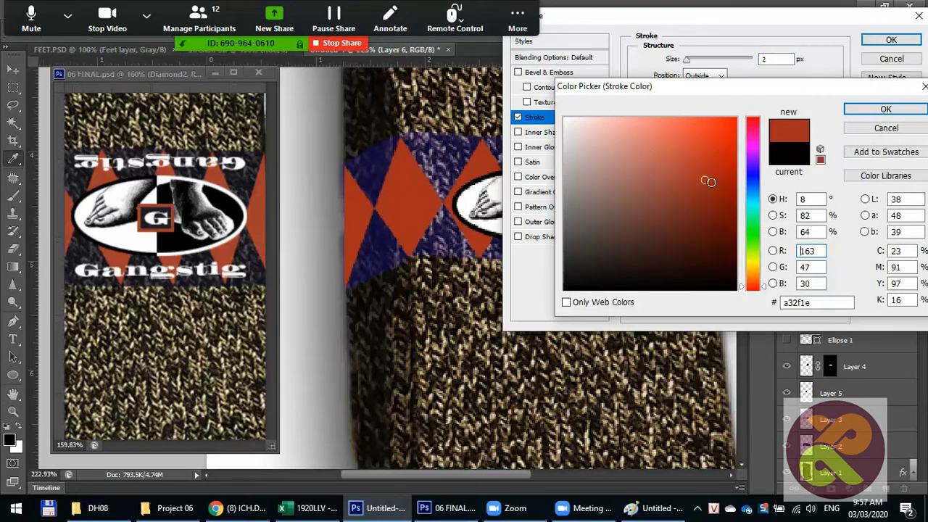
drag(709, 181, 716, 183)
click(881, 109)
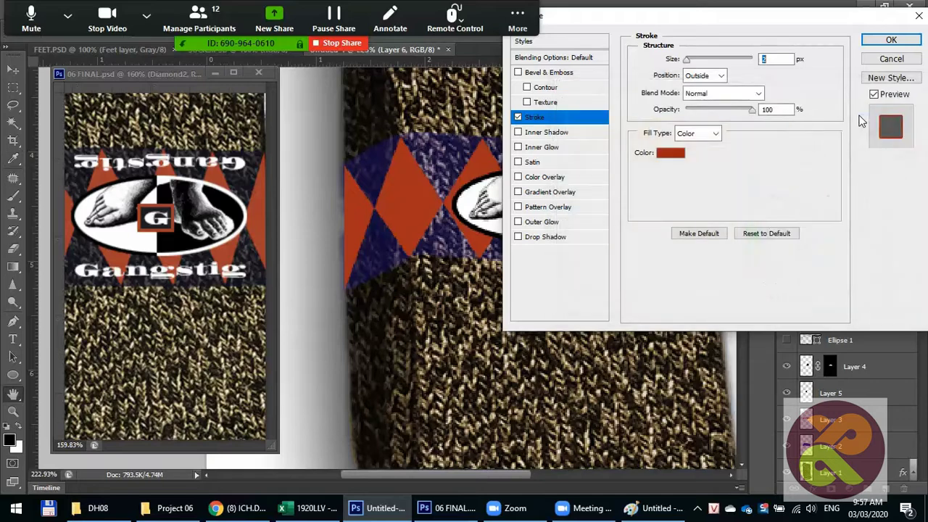
click(766, 58)
drag(681, 25, 738, 71)
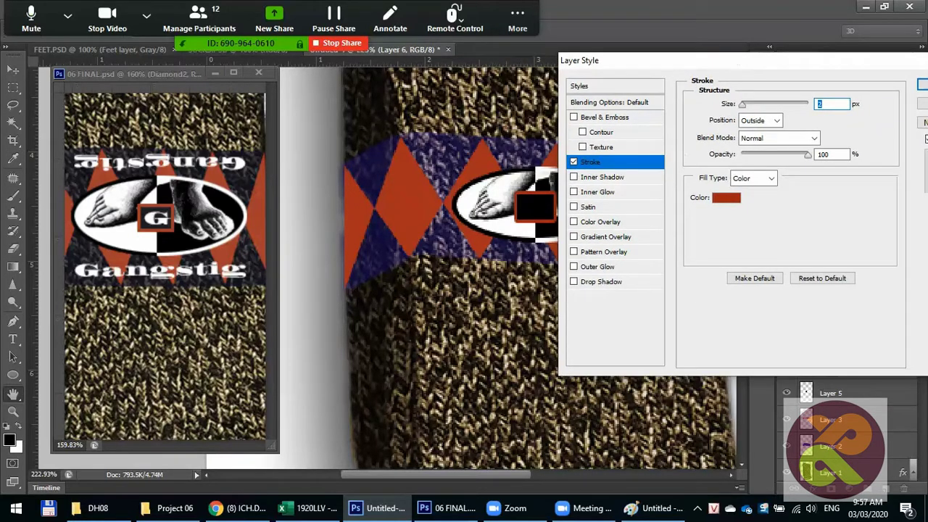
key(Return)
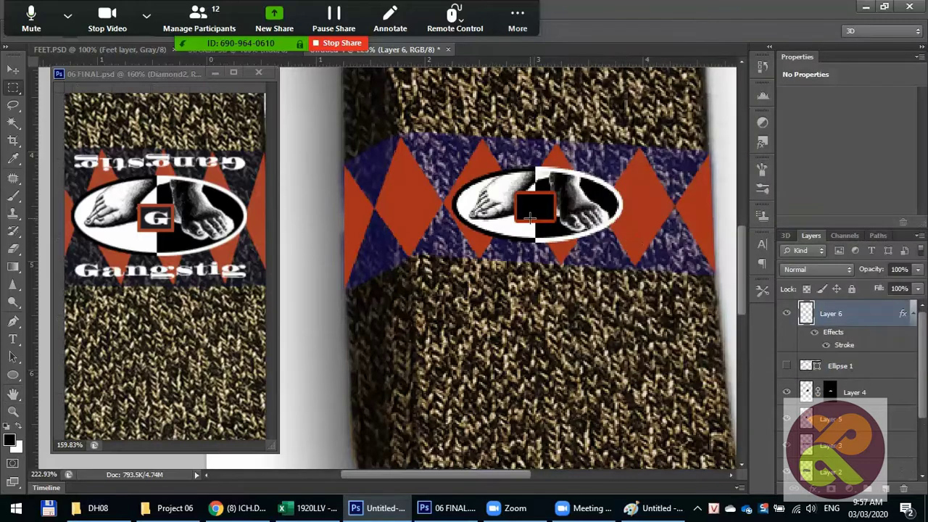
Step: Type a letter G and move it into the black square
click(13, 339)
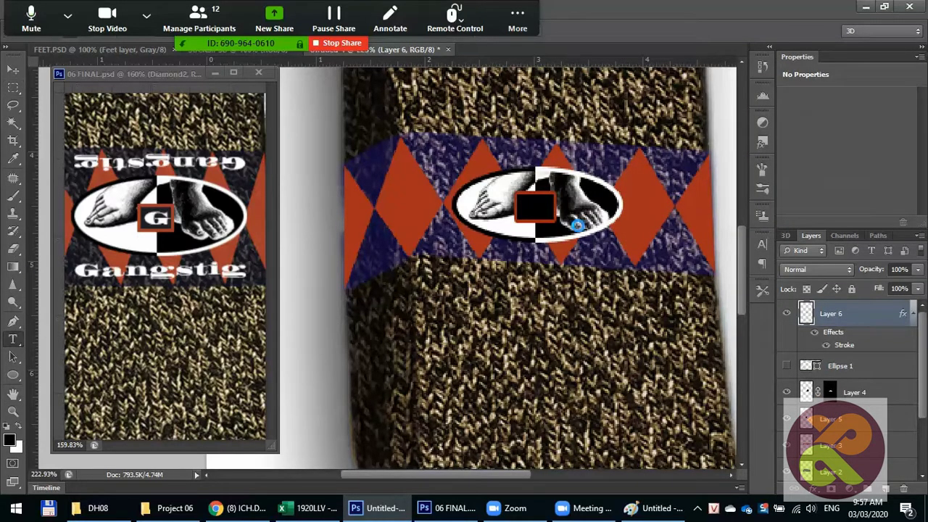
click(526, 204)
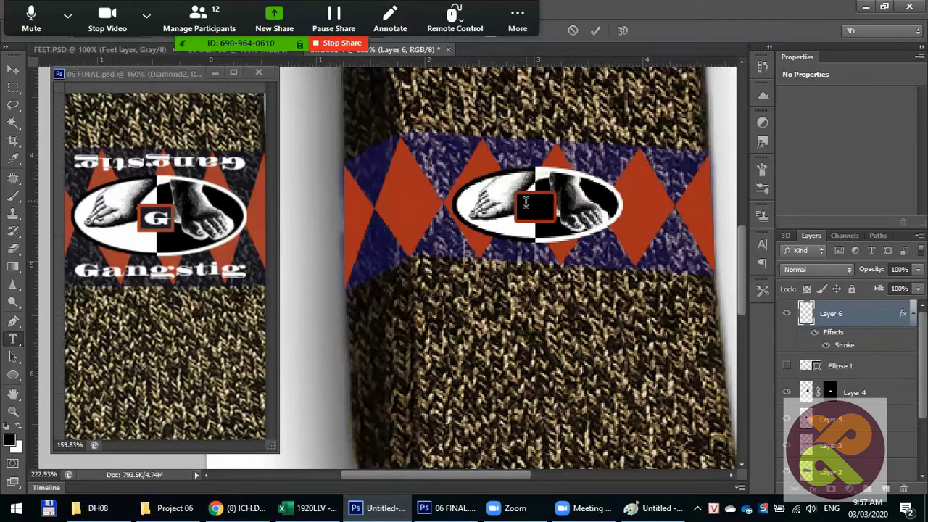
text(G)
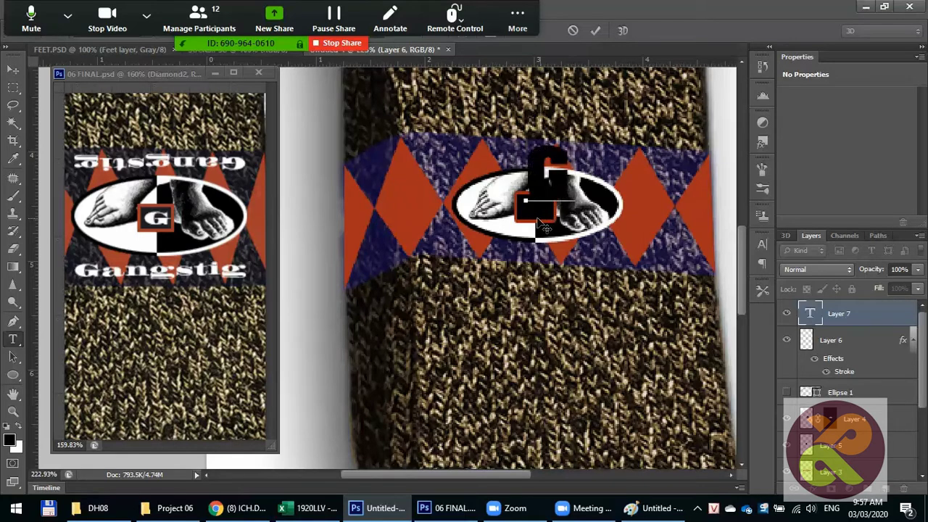
click(13, 70)
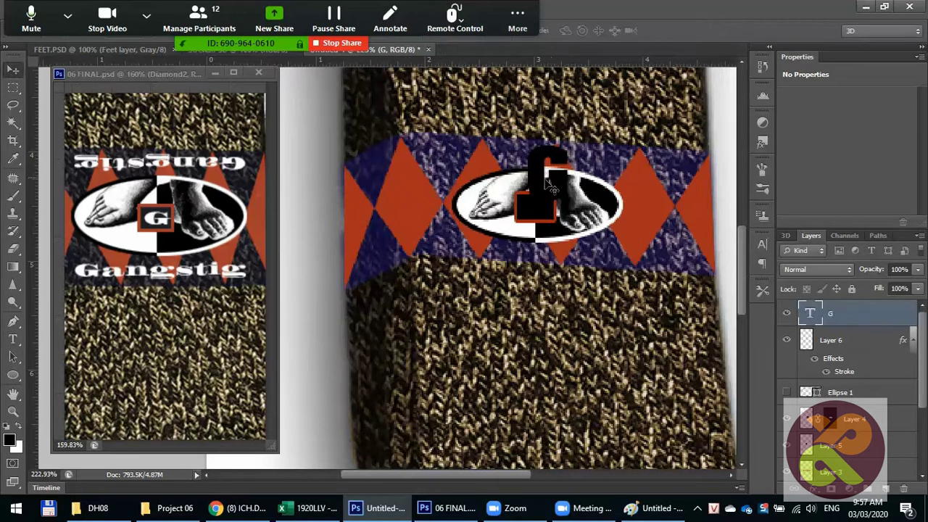
drag(551, 187, 537, 201)
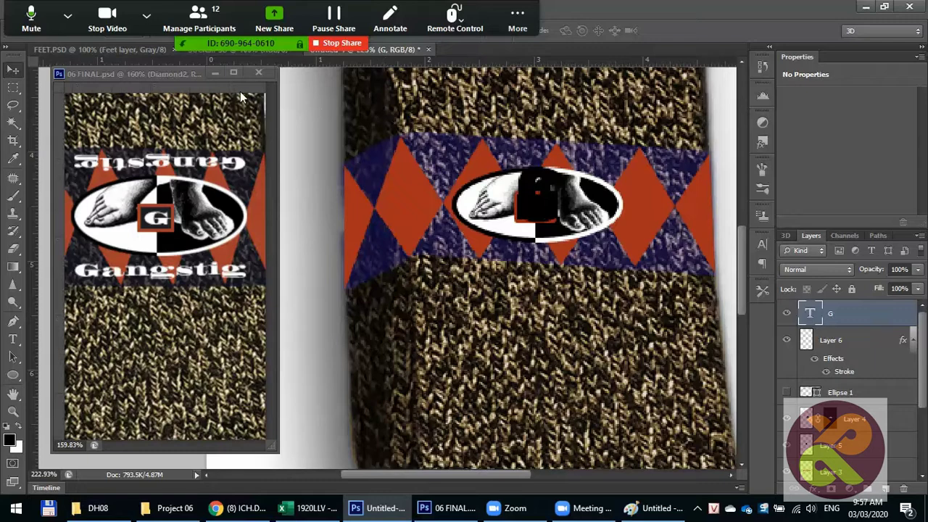
drag(344, 5, 728, 6)
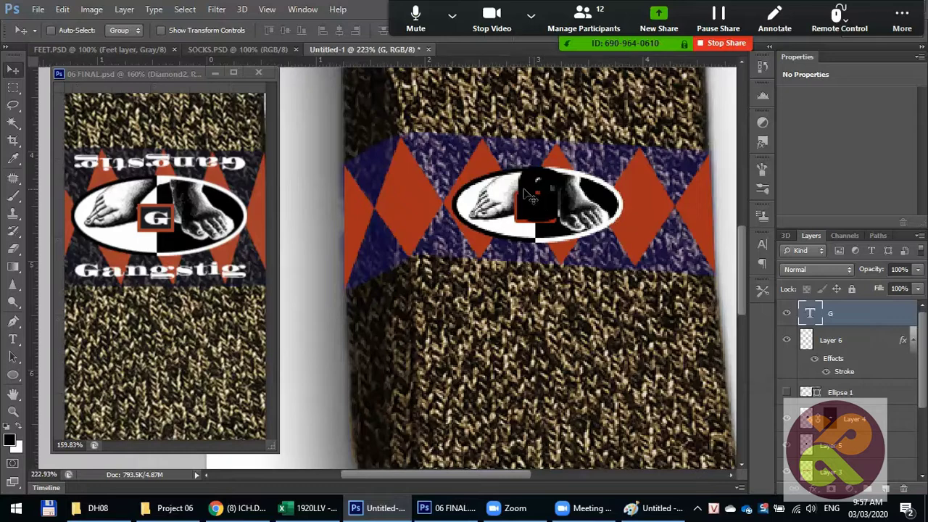
Step: Set the G to 36 pt and colour it white
click(13, 339)
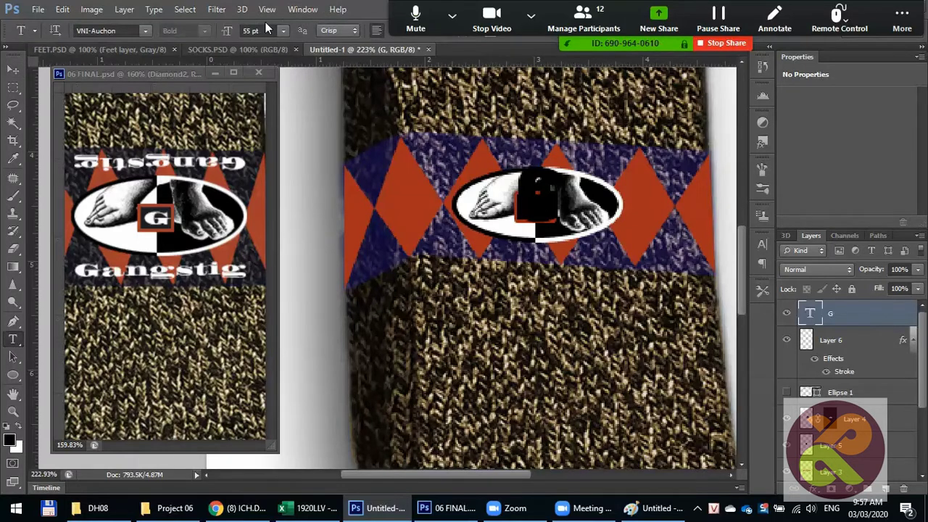
click(282, 31)
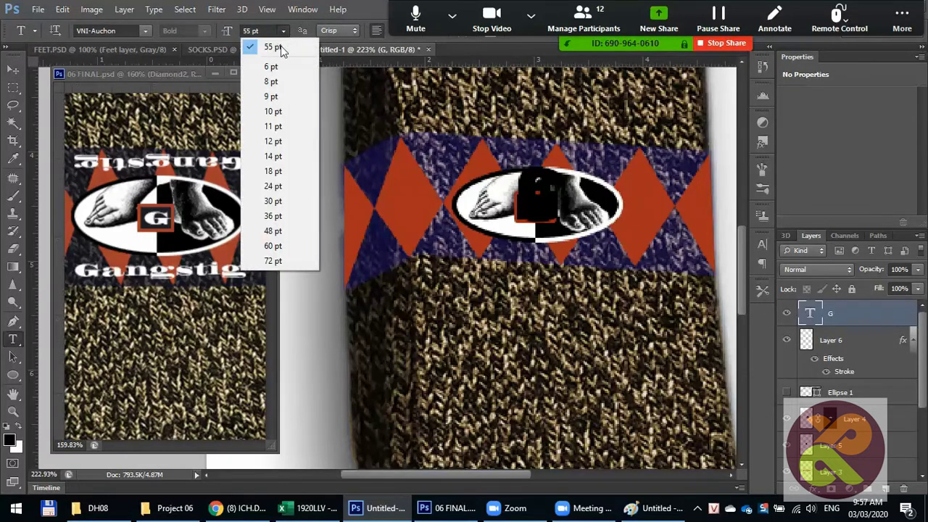
click(275, 218)
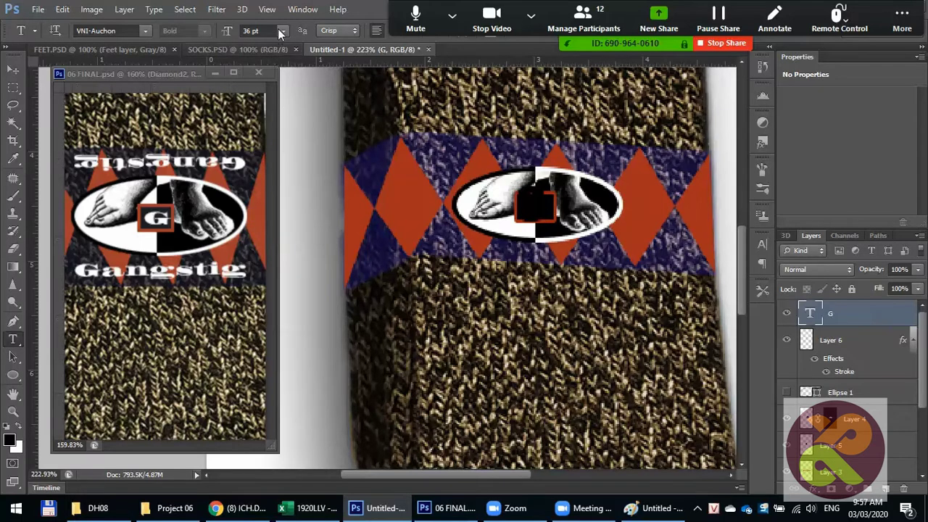
click(452, 15)
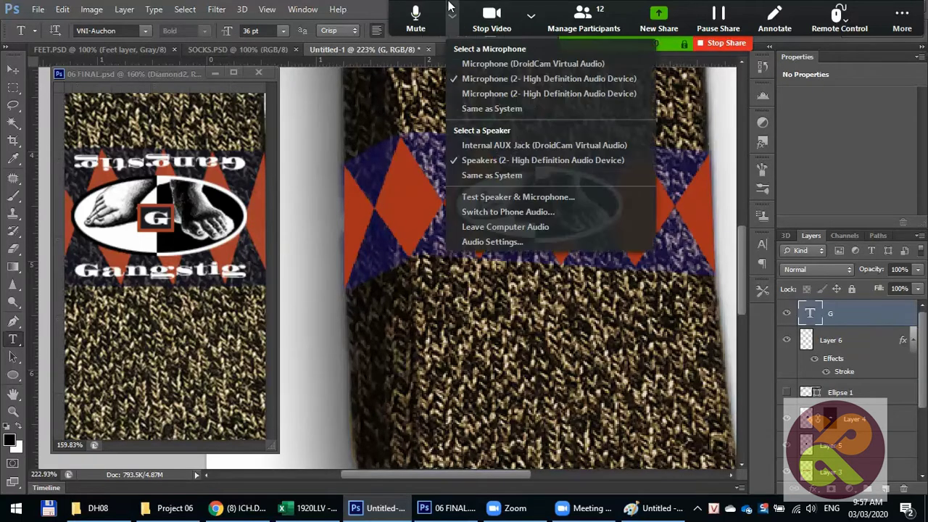
click(452, 15)
click(454, 11)
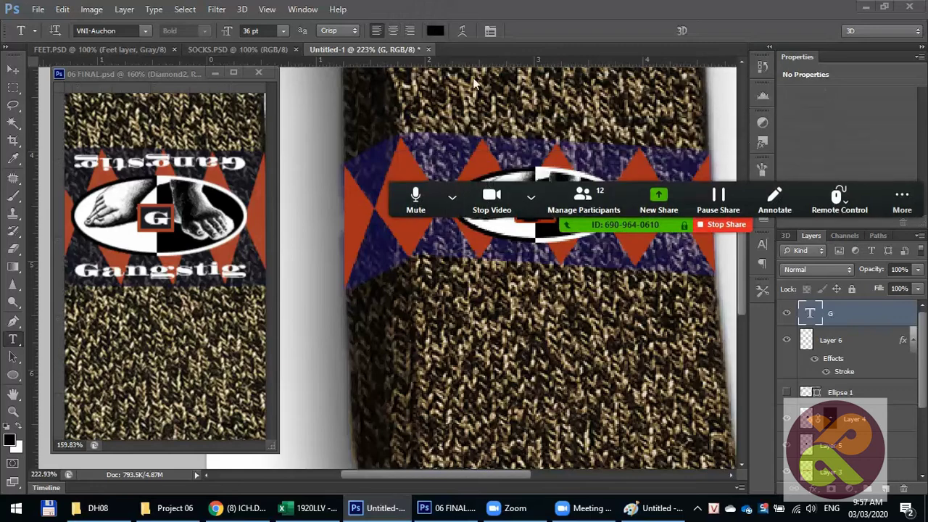
click(435, 31)
click(566, 119)
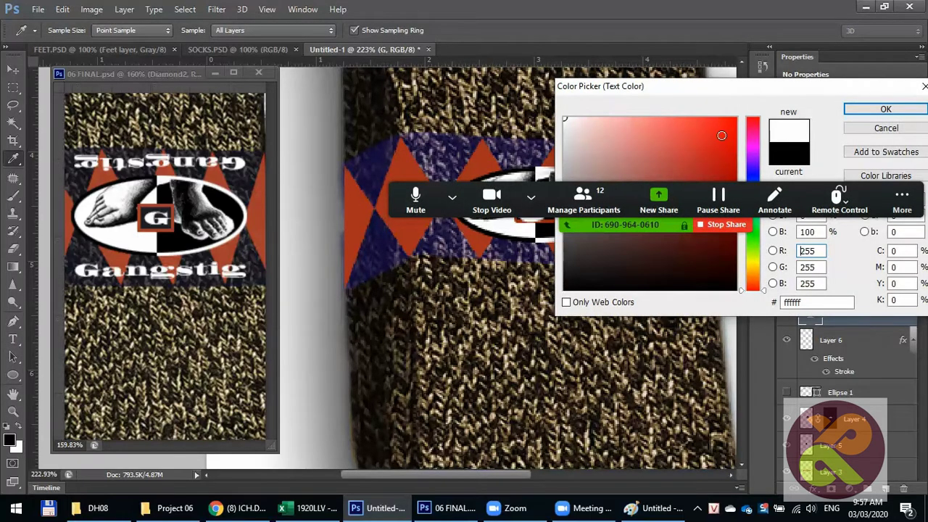
click(880, 110)
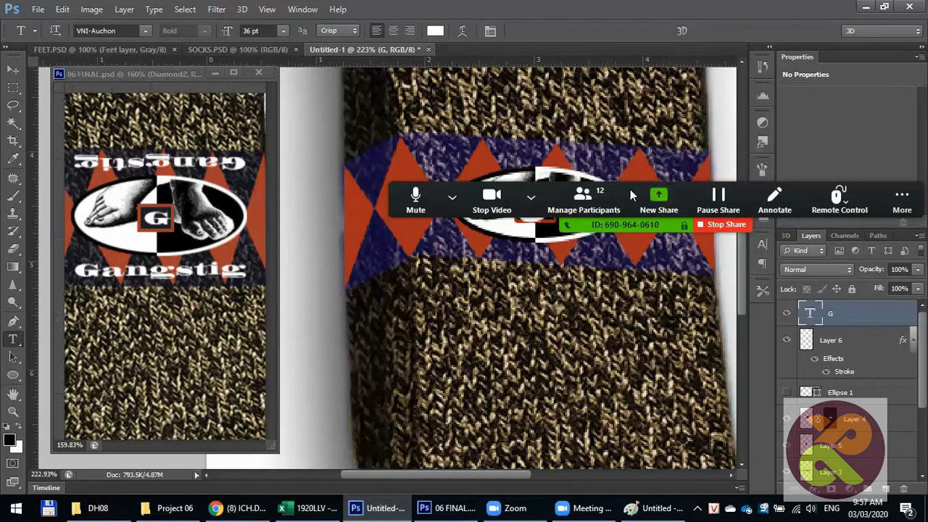
mouse_move(631, 189)
mouse_down()
mouse_move(635, 290)
mouse_move(622, 420)
mouse_up()
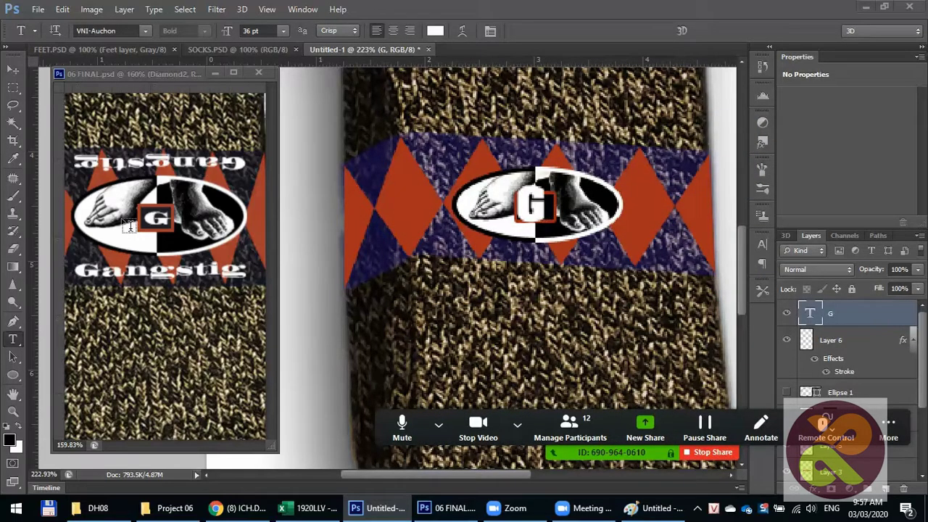
Step: Reduce the G's font size to 24 pt, then 18 pt
click(283, 30)
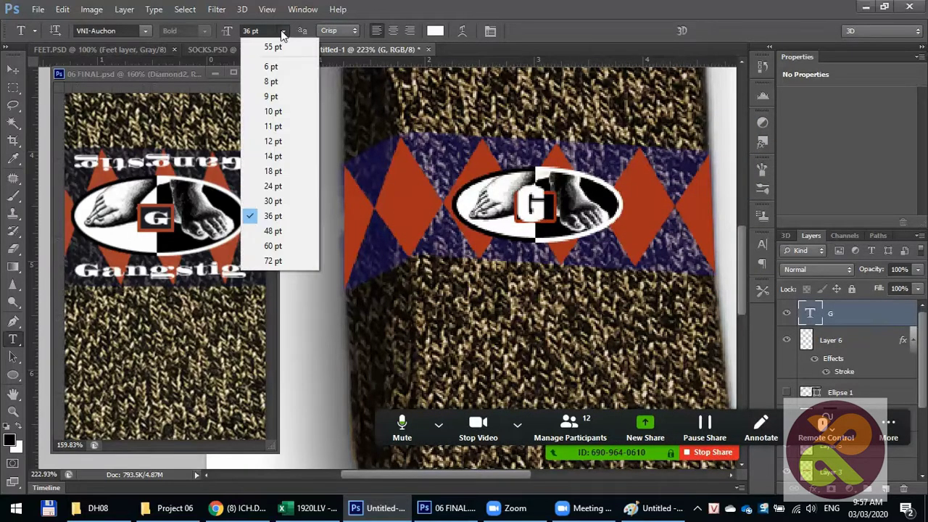
click(270, 188)
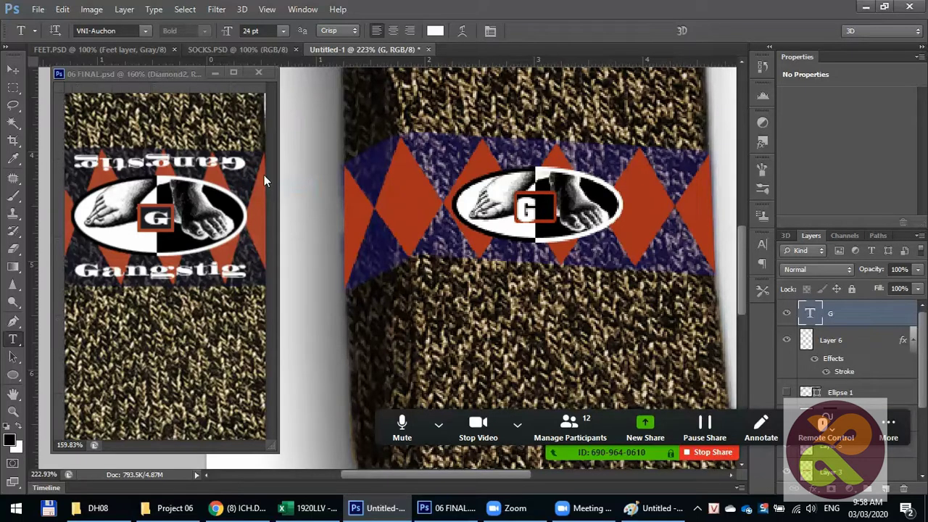
click(282, 31)
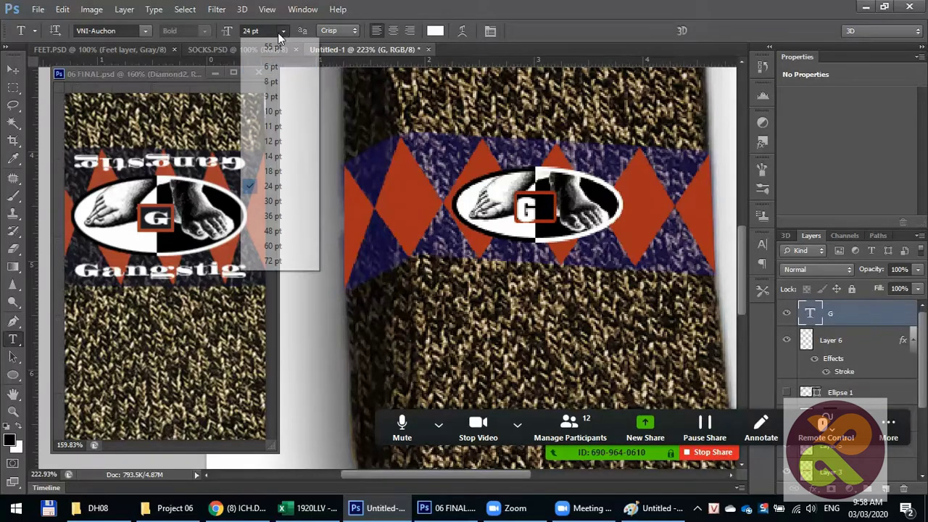
click(272, 172)
click(13, 69)
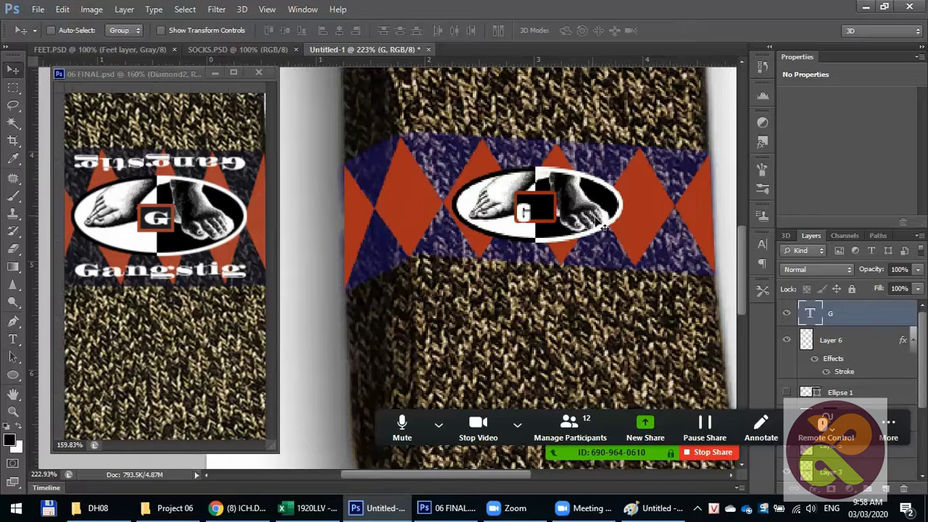
Step: Change the G's font to Times New Roman
drag(525, 215, 536, 207)
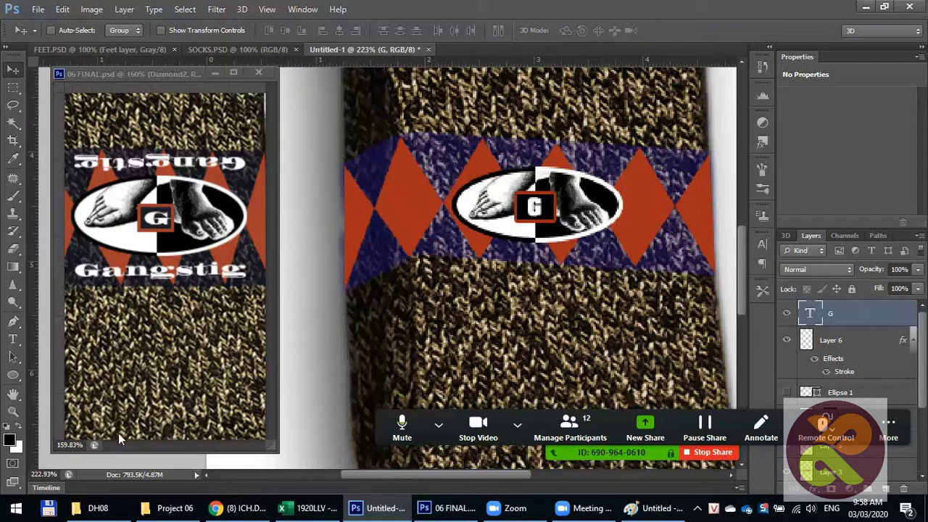
click(10, 341)
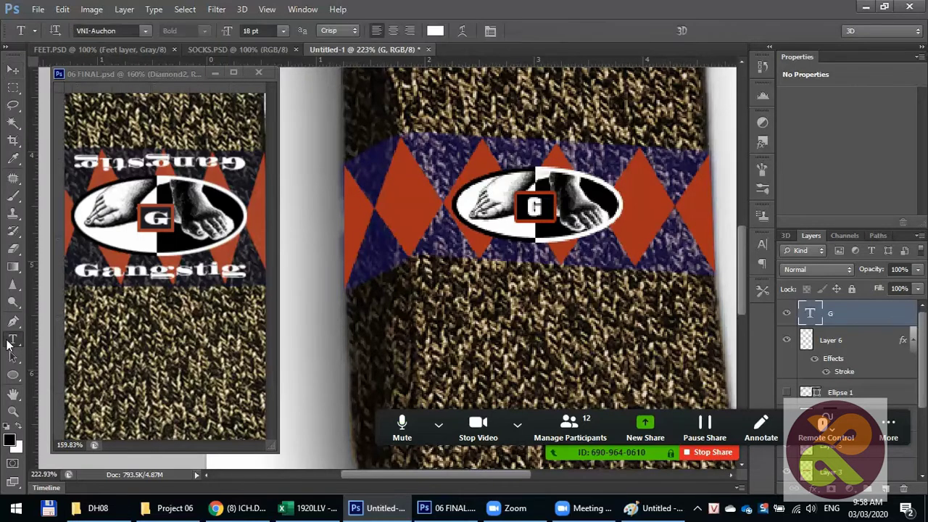
click(144, 32)
text(Times New Roman)
key(Return)
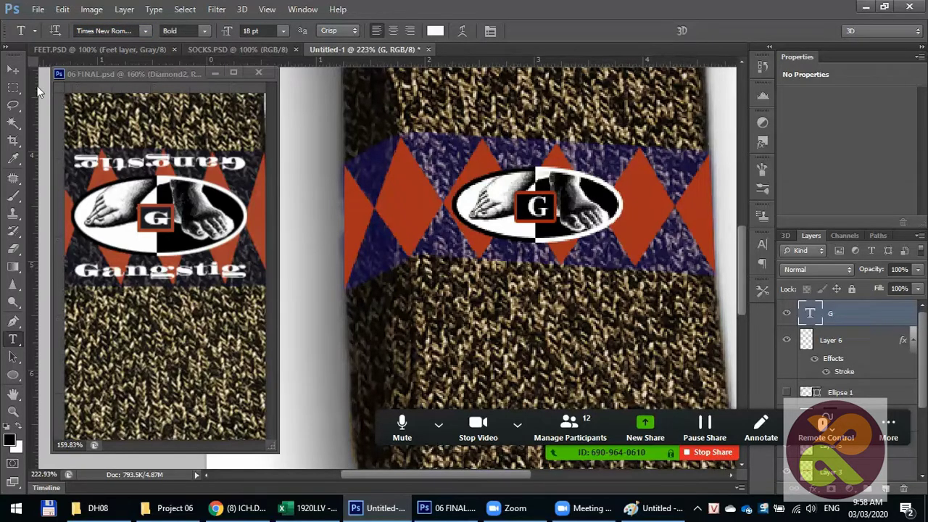
Step: Nudge the G to the centre of the black square and stop screen sharing
click(13, 70)
drag(537, 212, 530, 212)
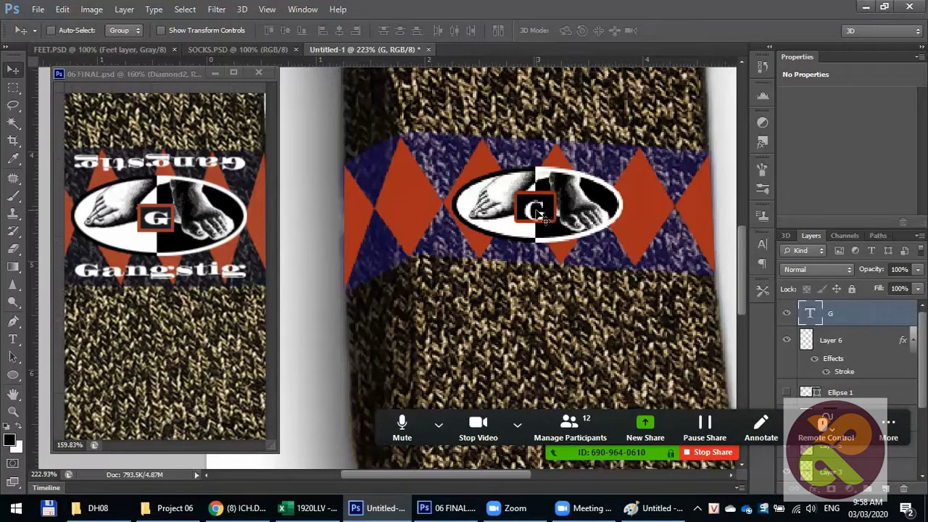
drag(543, 215, 544, 213)
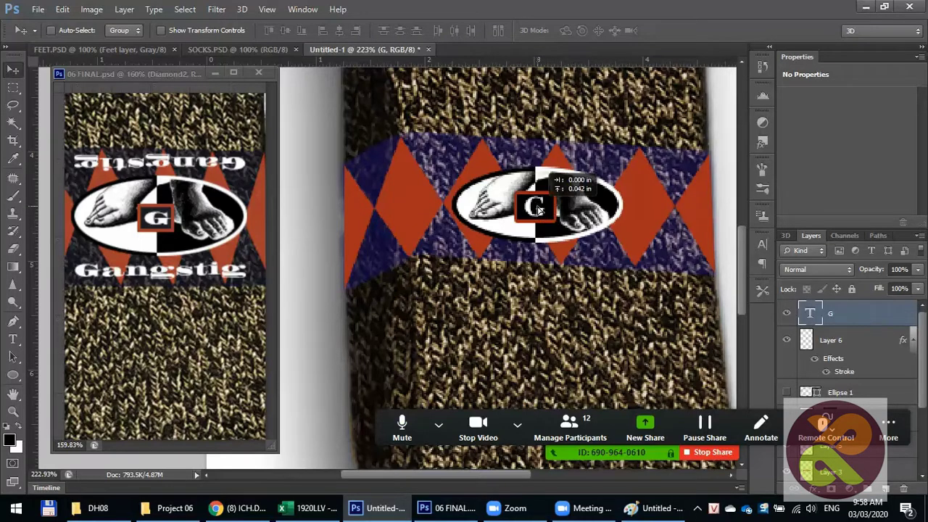
click(711, 454)
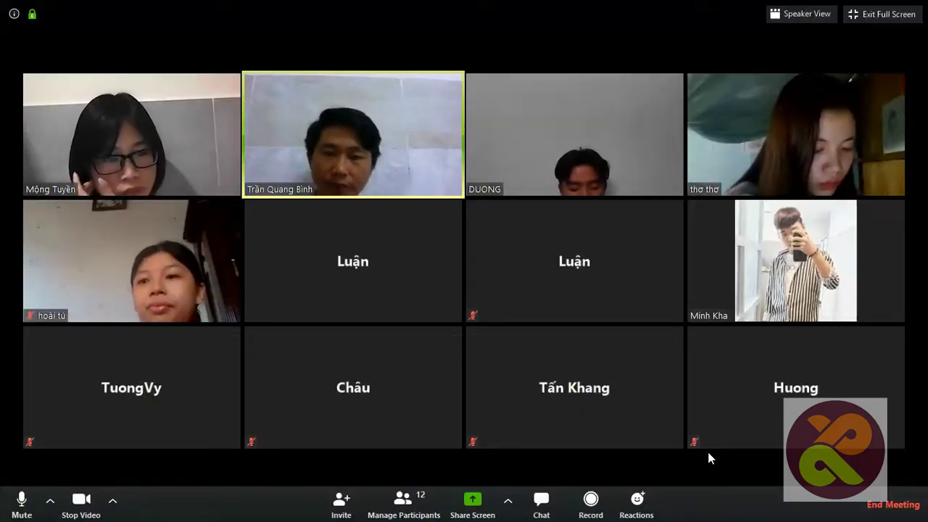
Step: Exit full screen so the Zoom meeting shows the 12-person participants list beside the group chat
click(892, 21)
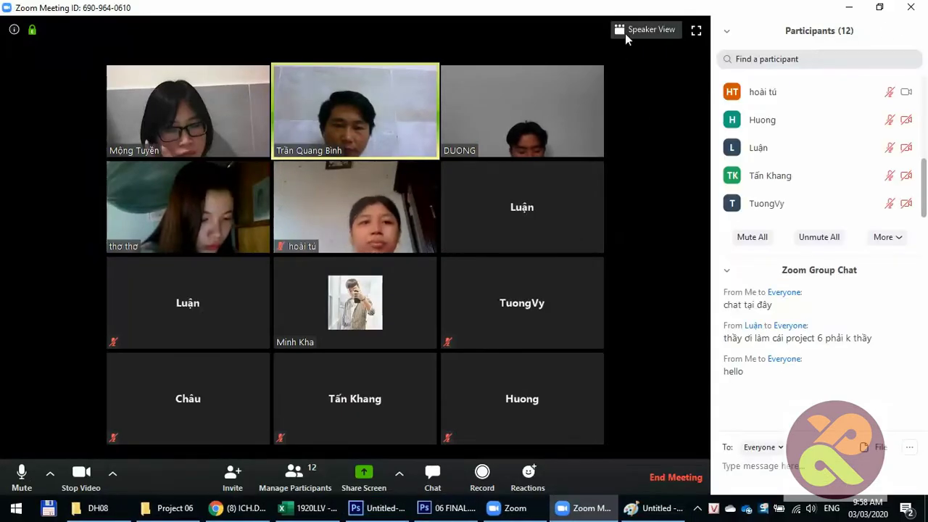